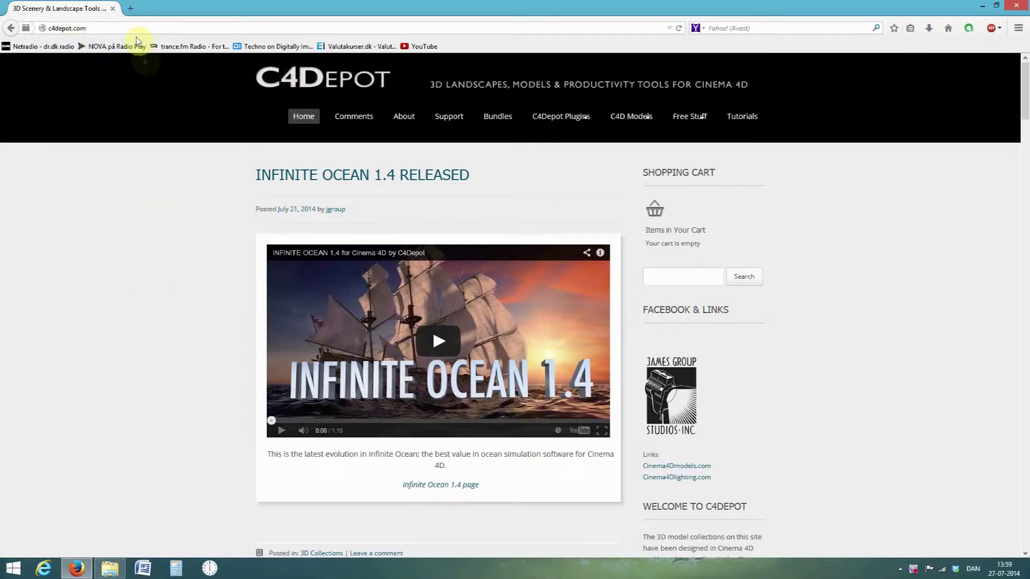
# Open Google in a new browser tab and search for "c4d tower medieval".
pyautogui.click(130, 8)
pyautogui.click(947, 31)
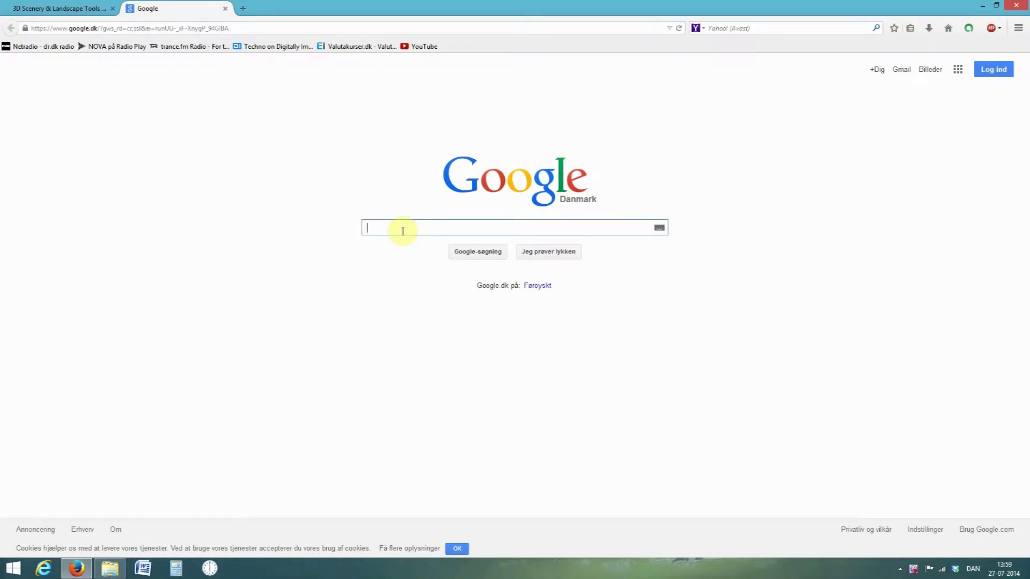
pyautogui.write('c4')
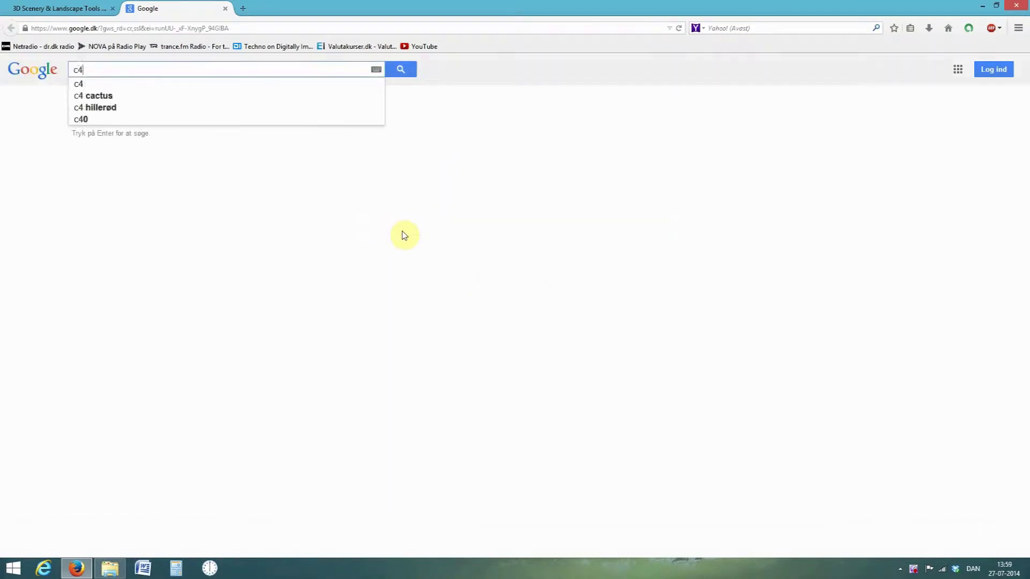
pyautogui.write('d tower medi')
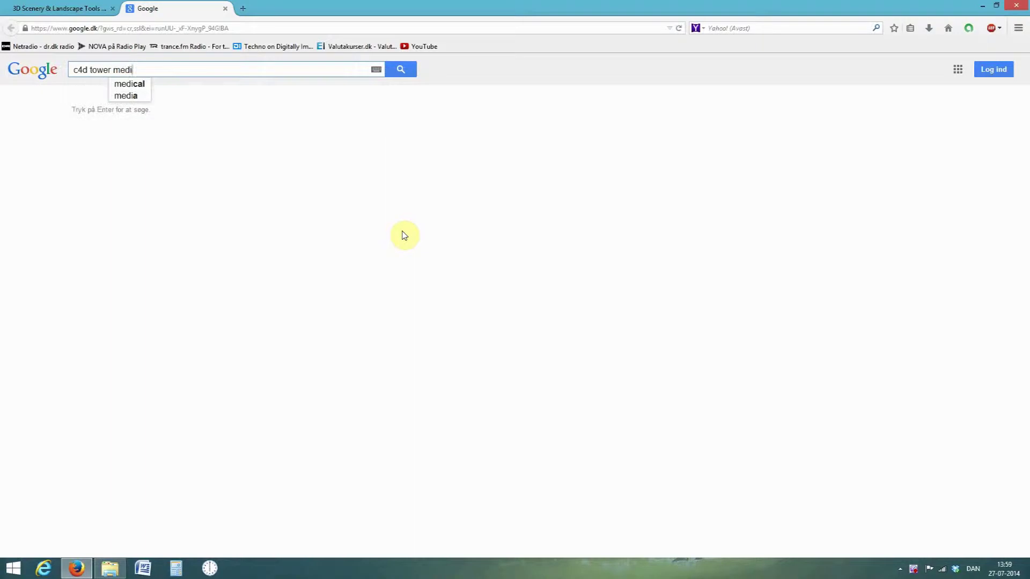
pyautogui.write('eval')
pyautogui.press('Return')
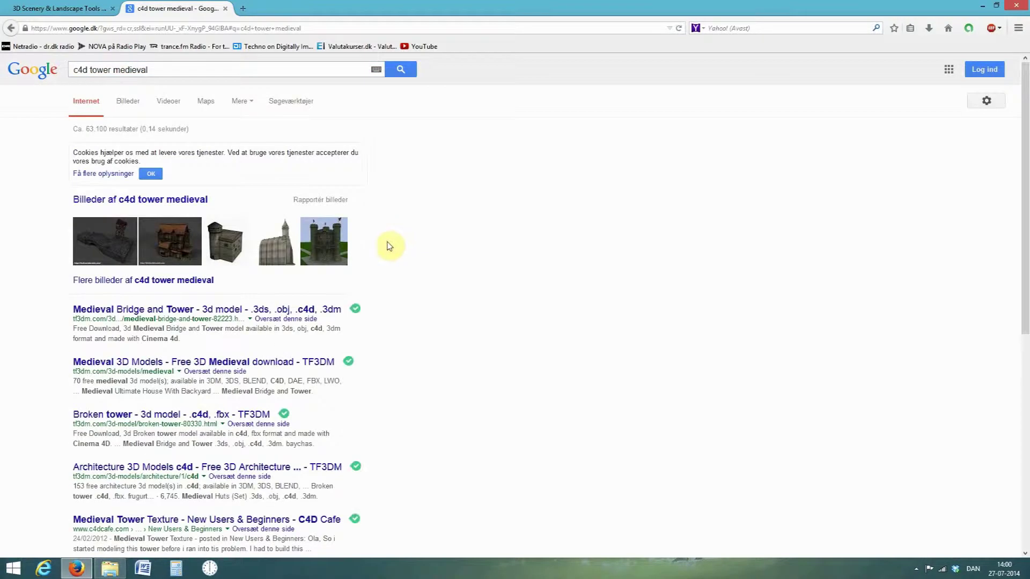
# Open the Broken tower result on TF3DM and download the 3D model.
pyautogui.click(157, 413)
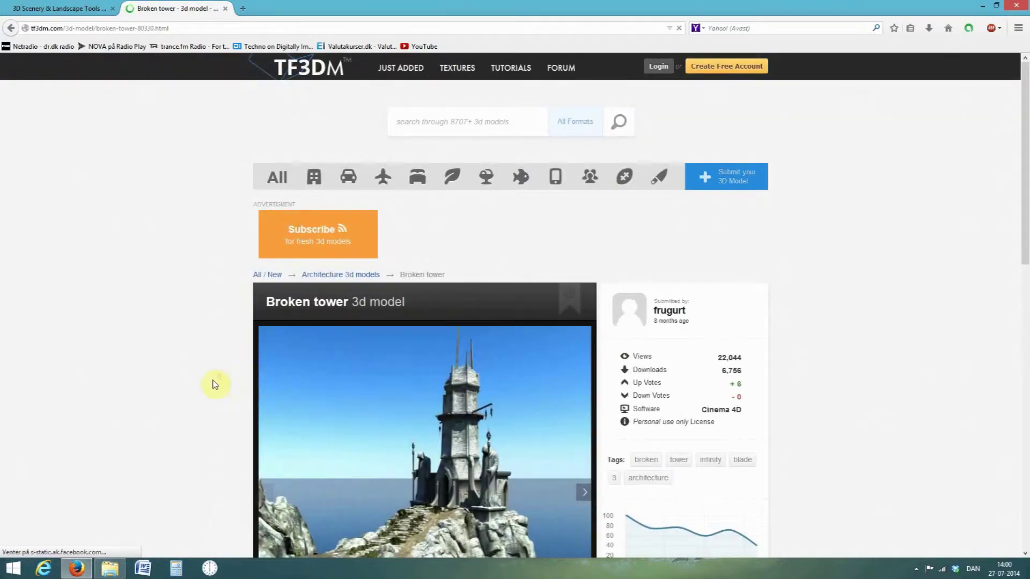
pyautogui.scroll(-4, 211, 384)
pyautogui.click(466, 464)
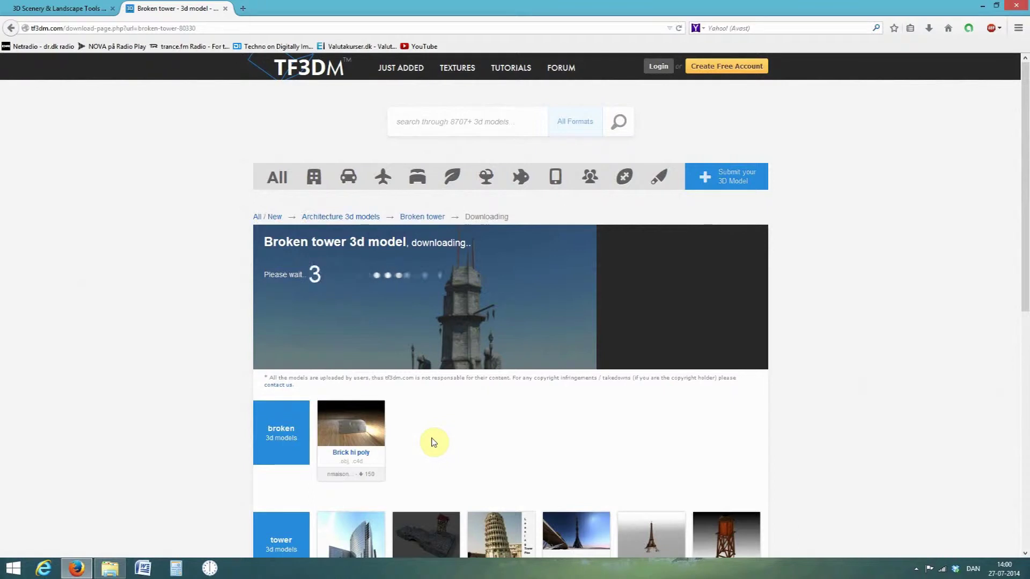
pyautogui.click(423, 310)
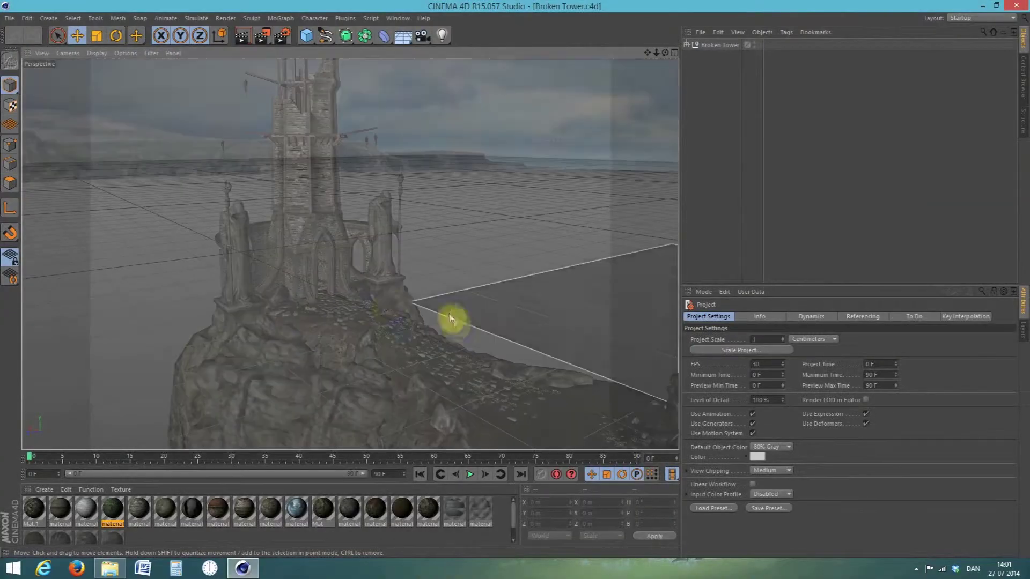
# In Cinema 4D, preview-render the Broken Tower scene and delete the Water plane from the Broken Tower group.
pyautogui.hotkey('ctrl', 'r')
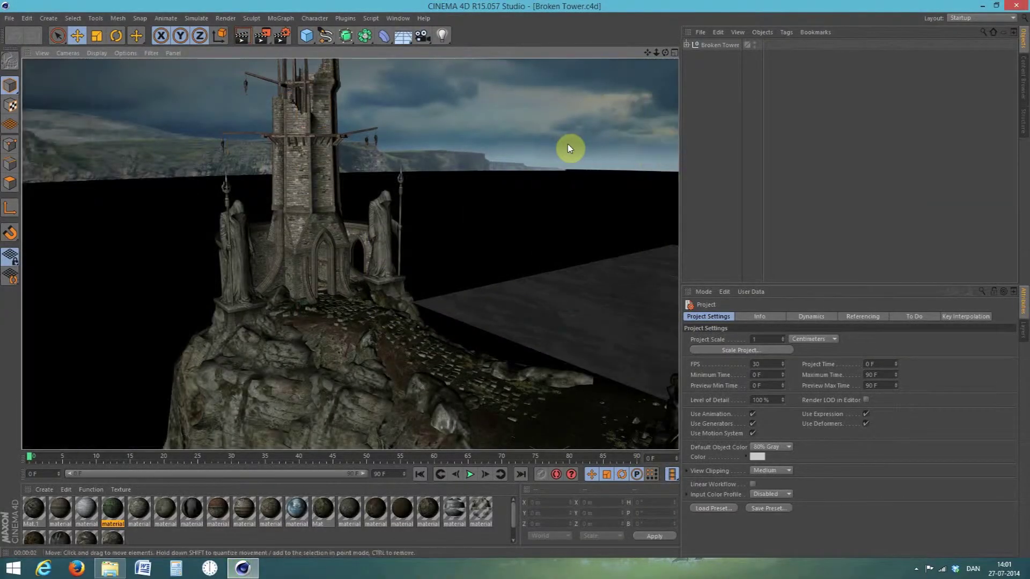
pyautogui.click(591, 288)
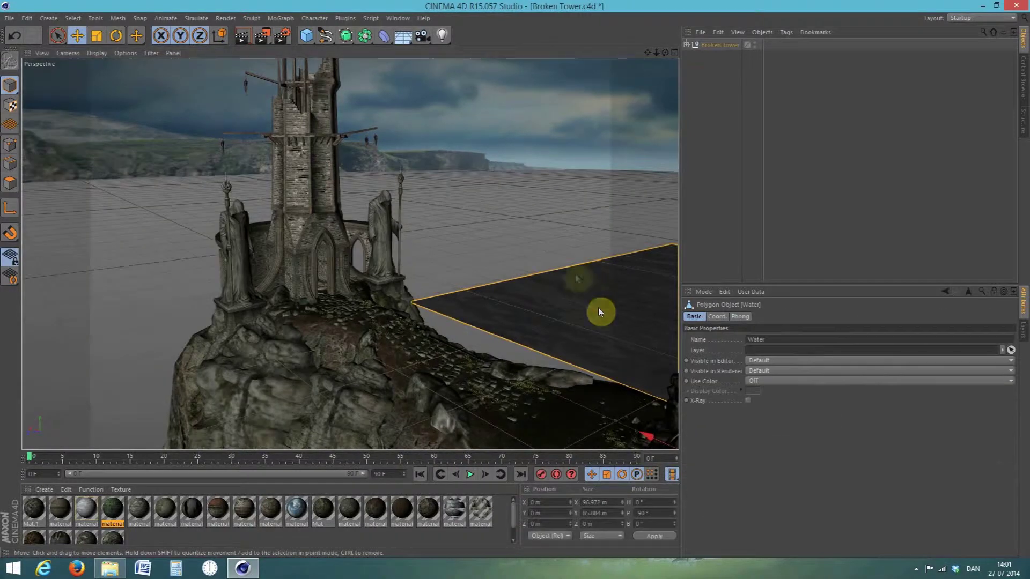
pyautogui.click(687, 45)
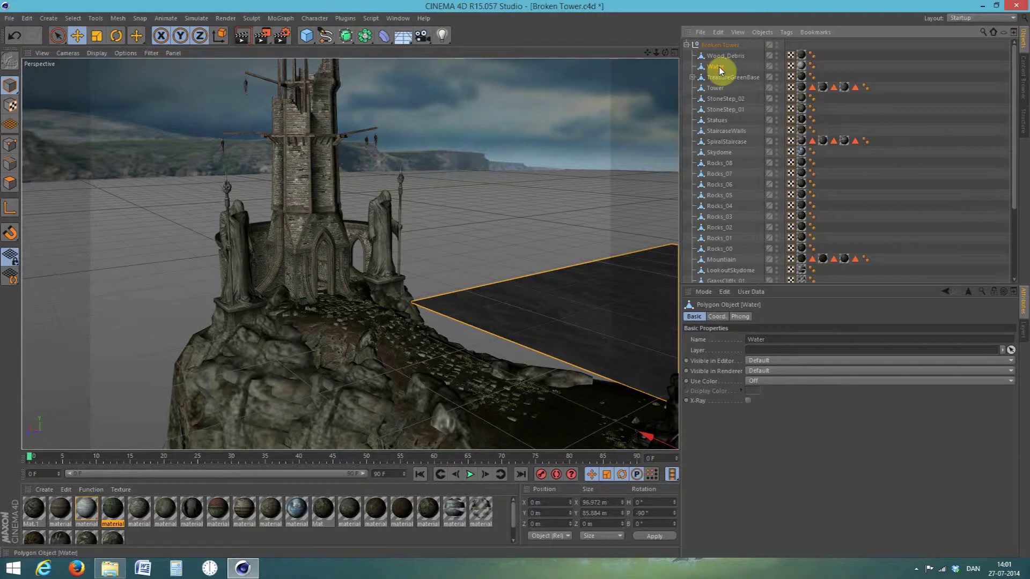
pyautogui.press('Delete')
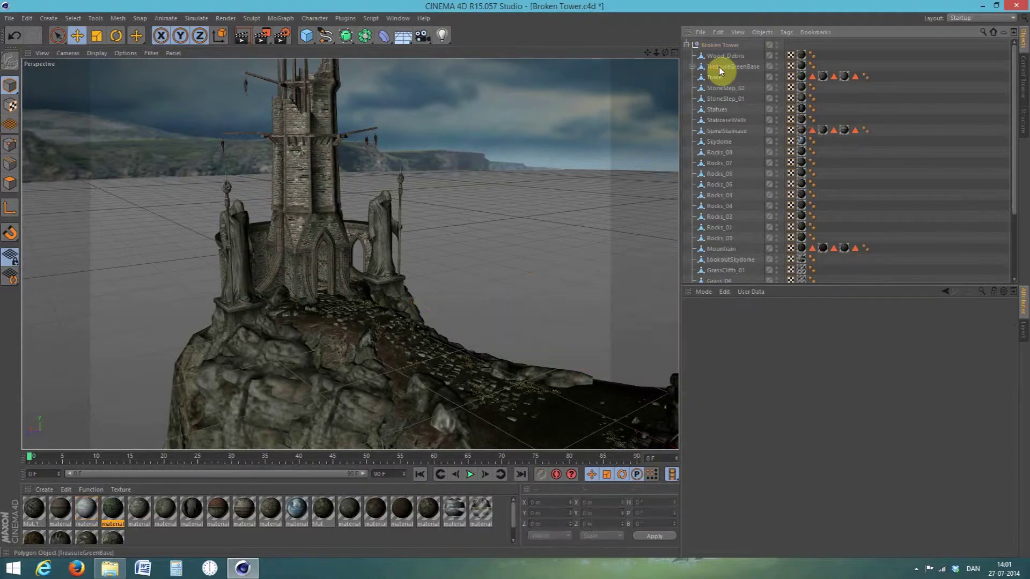
pyautogui.click(687, 45)
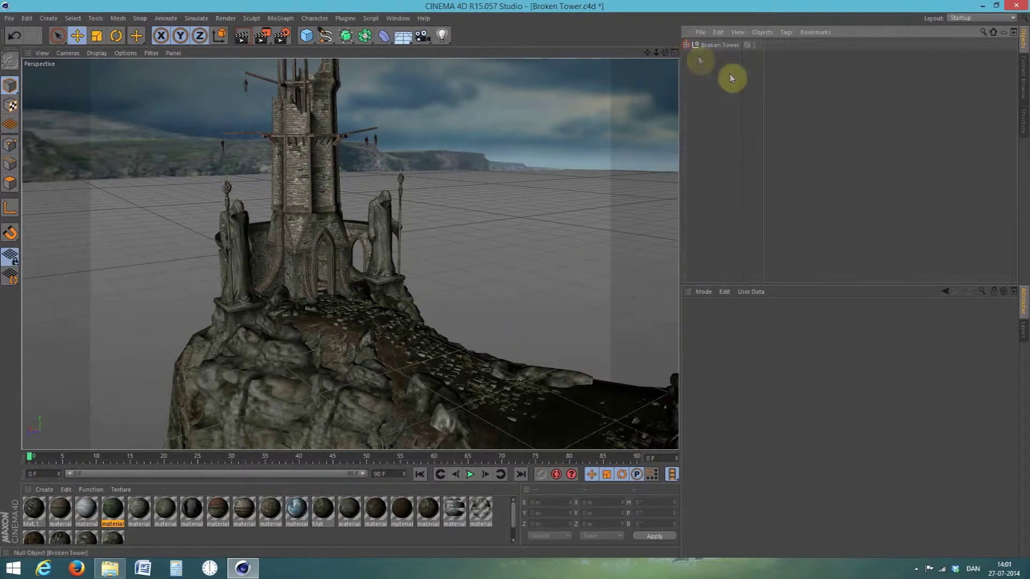
# Load the second Infinite Ocean preset, shown with a yellow buoy, from the content library into the scene.
pyautogui.click(1024, 74)
pyautogui.doubleClick(840, 64)
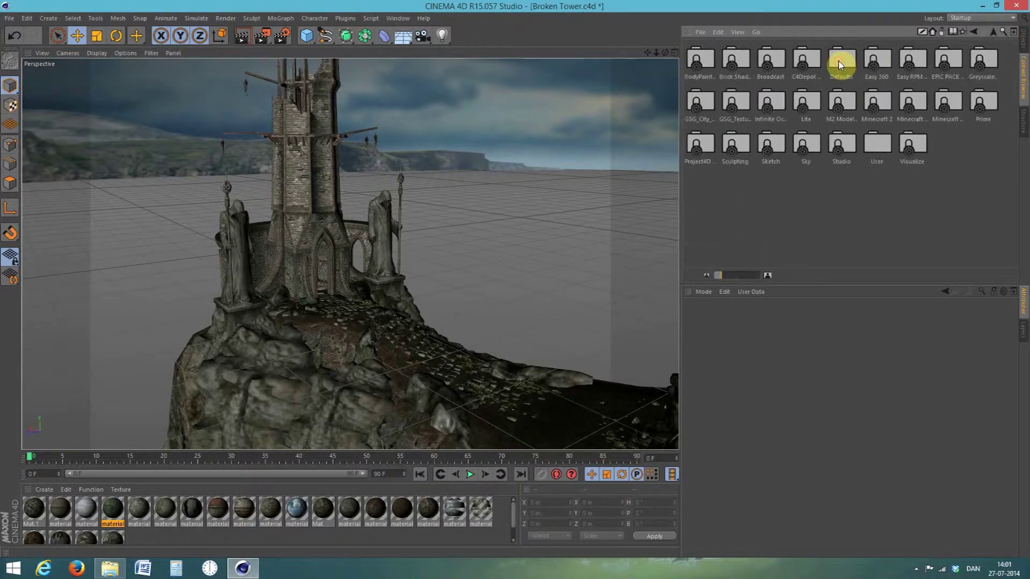
pyautogui.doubleClick(771, 101)
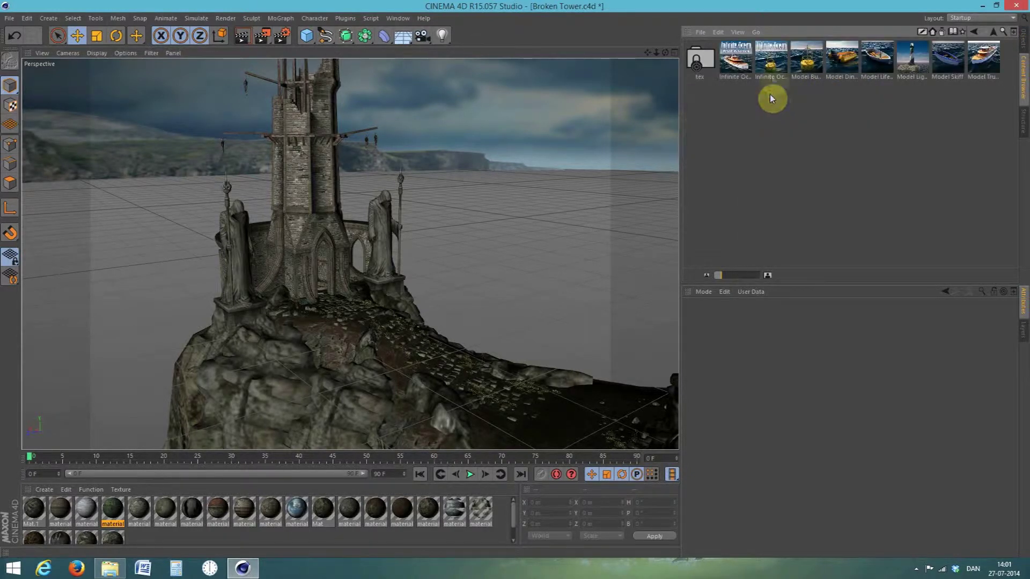
pyautogui.doubleClick(772, 61)
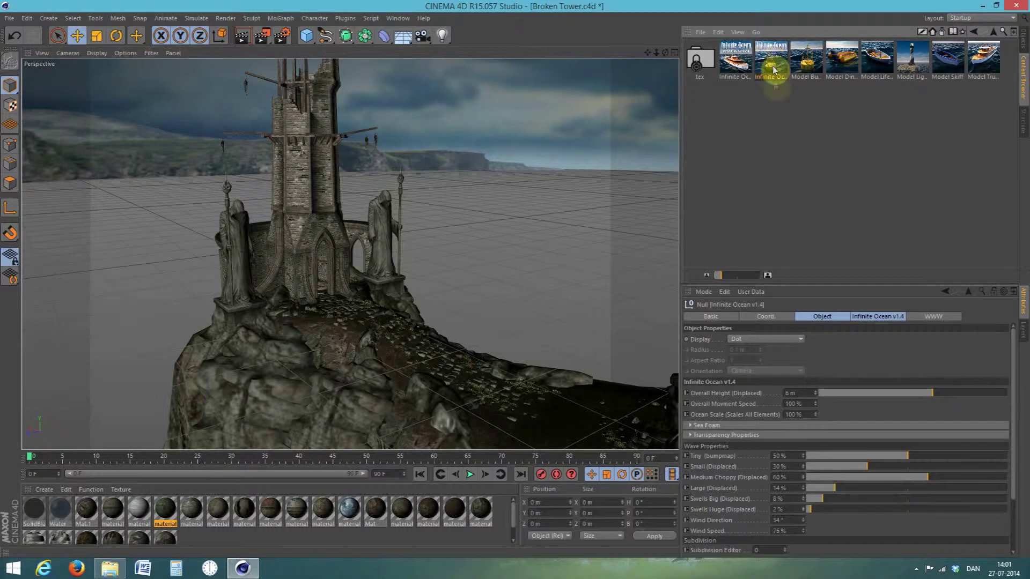
pyautogui.click(1024, 46)
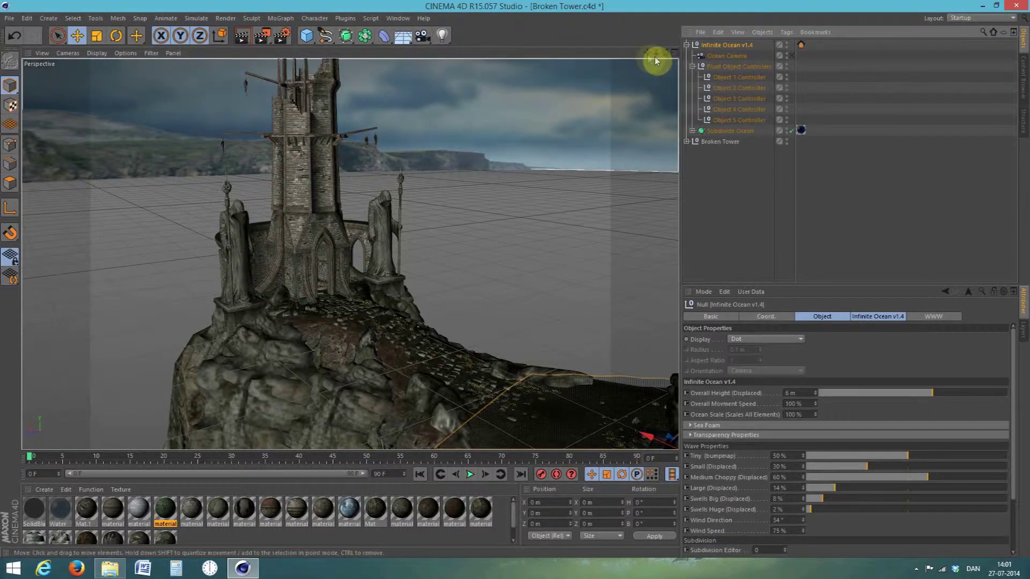
# Move the Infinite Ocean v1.4 object along X to about 16.7 m and adjust its height against the cliffs.
pyautogui.moveTo(665, 52); pyautogui.dragTo(529, 3)
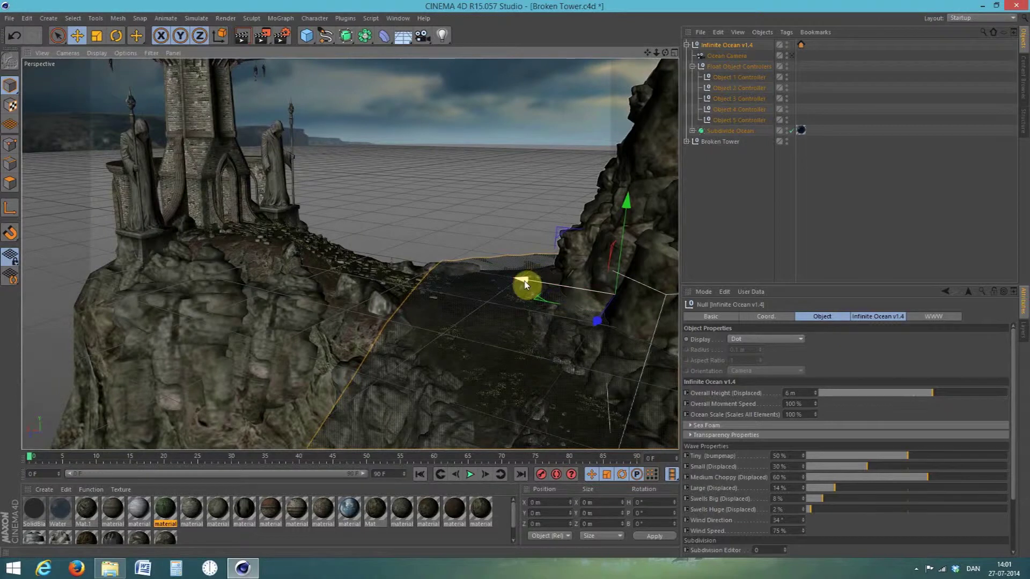
pyautogui.moveTo(524, 285); pyautogui.dragTo(390, 252)
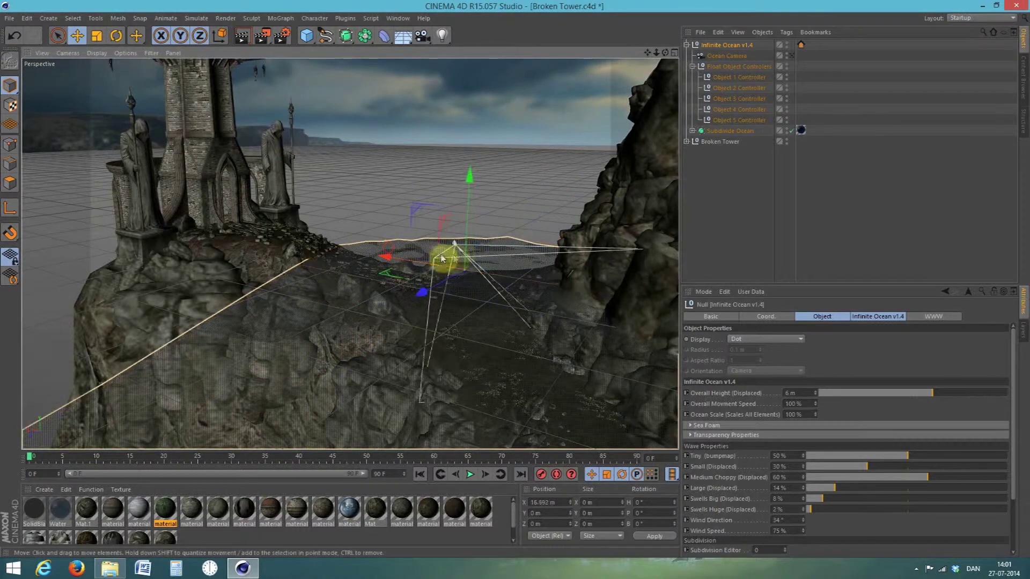
pyautogui.moveTo(471, 193); pyautogui.dragTo(454, 231)
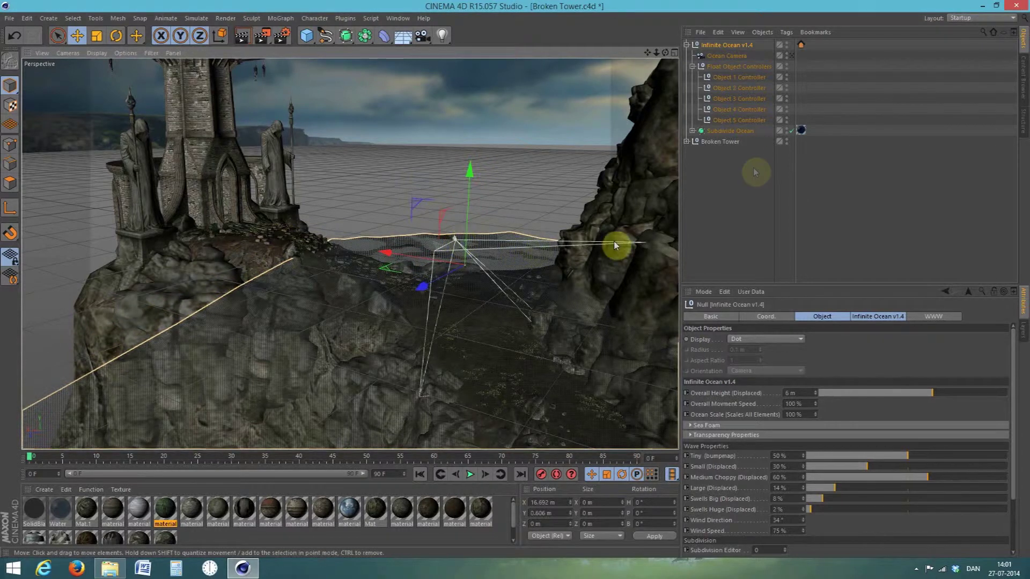
pyautogui.click(731, 155)
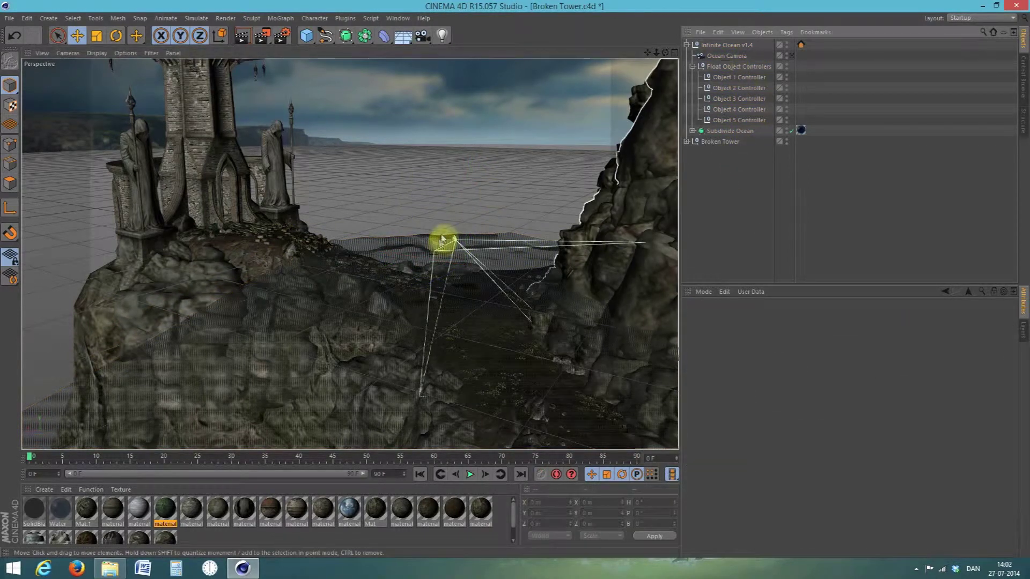
pyautogui.click(722, 45)
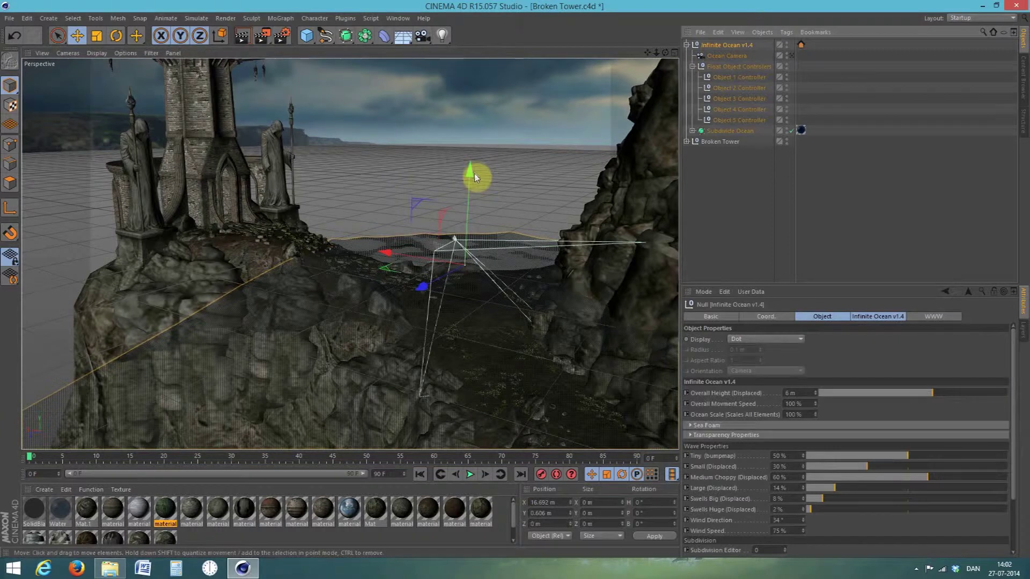
pyautogui.moveTo(470, 171)
pyautogui.mouseDown()
pyautogui.moveTo(471, 161)
pyautogui.moveTo(469, 180)
pyautogui.mouseUp()
# Take Ocean Camera out of the Infinite Ocean v1.4 group and lower the ocean well below the cliff path.
pyautogui.click(727, 55)
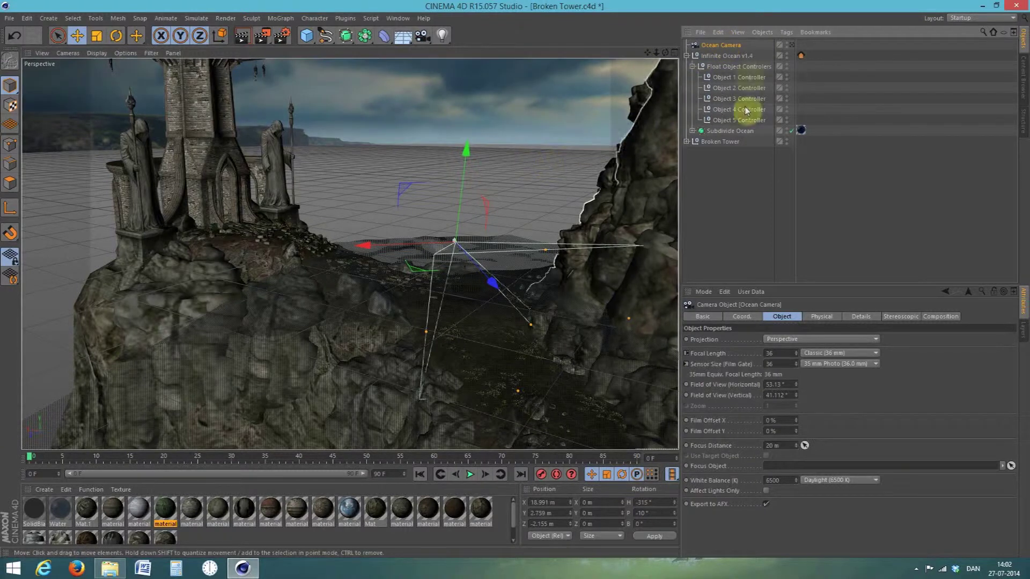
pyautogui.click(736, 58)
pyautogui.moveTo(468, 172); pyautogui.dragTo(481, 285)
# Look through Ocean Camera, frame the water between the cliffs with the tower's base beside it, and render the view.
pyautogui.click(729, 46)
pyautogui.click(792, 45)
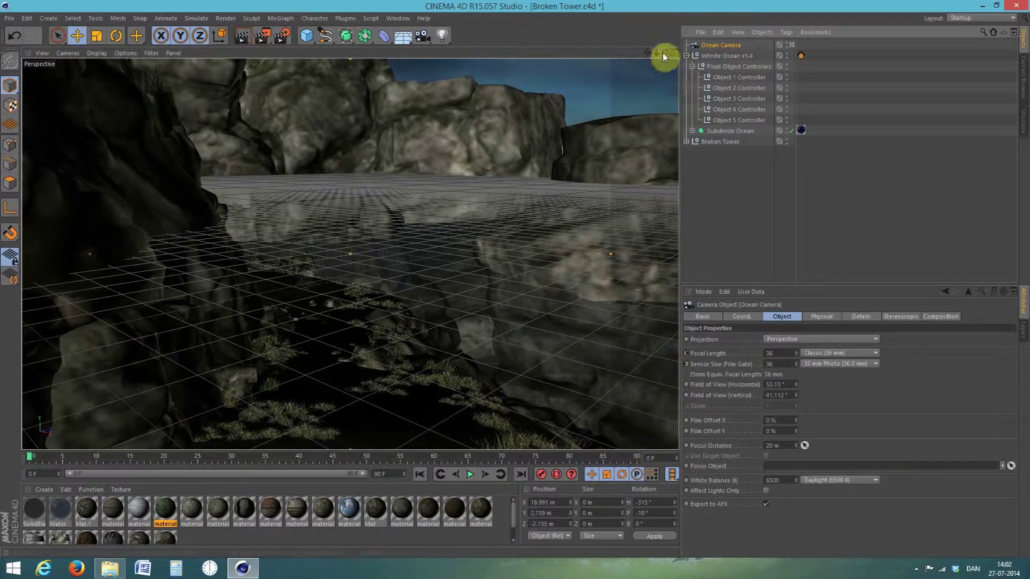
pyautogui.moveTo(647, 53); pyautogui.dragTo(669, 69)
pyautogui.moveTo(648, 53)
pyautogui.mouseDown()
pyautogui.moveTo(666, 53)
pyautogui.moveTo(612, 53)
pyautogui.moveTo(664, 50)
pyautogui.mouseUp()
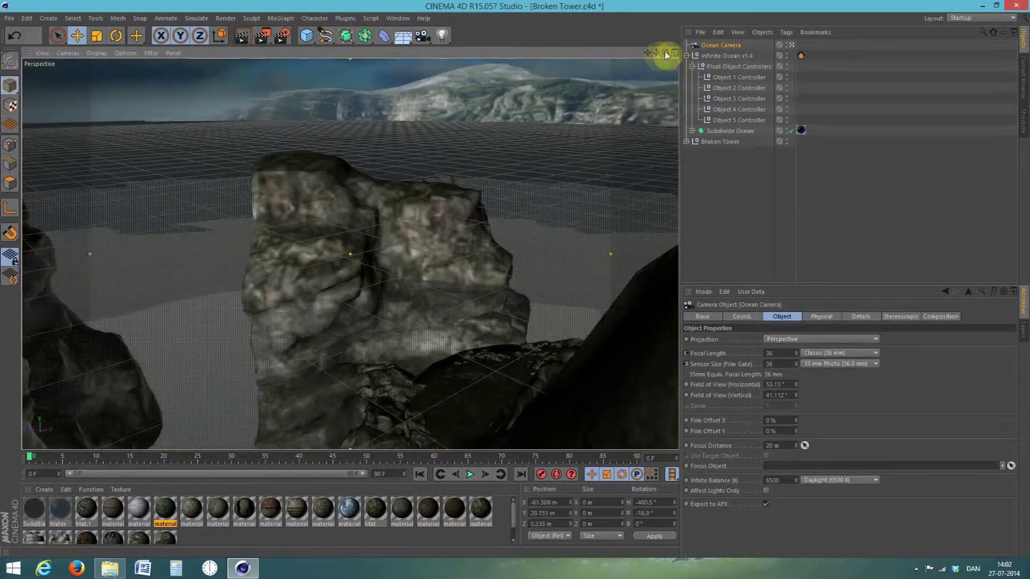
pyautogui.scroll(3, 541, 179)
pyautogui.scroll(1, 541, 179)
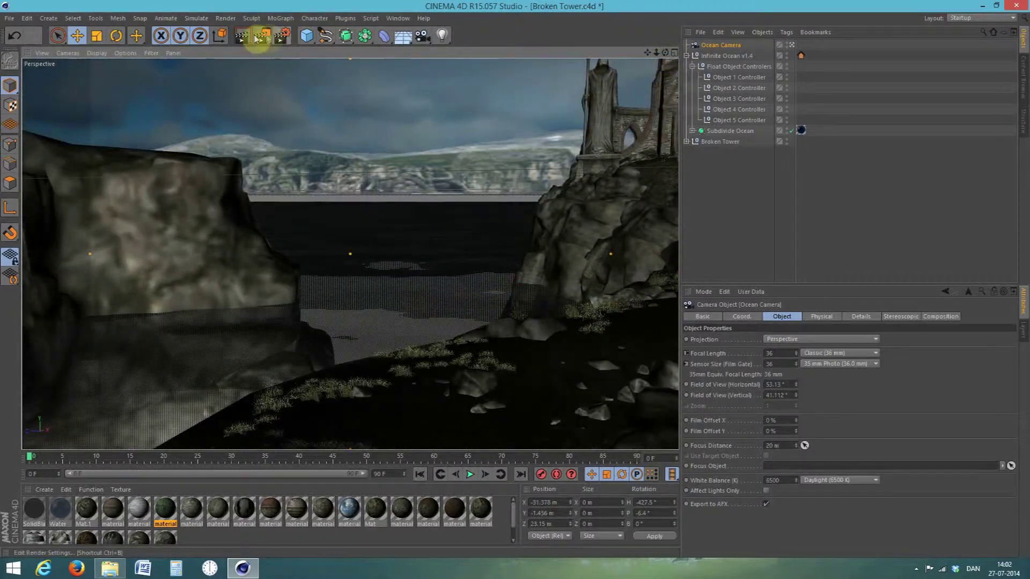
pyautogui.click(248, 37)
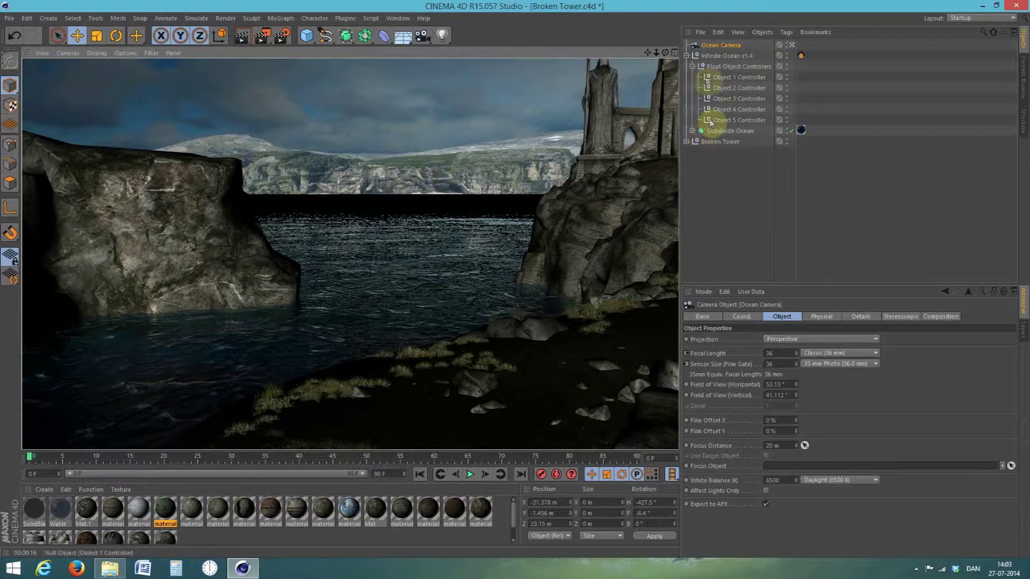
# Leave the Ocean Camera view and lower the Broken Tower group's Skydome to Y about -15.1 m.
pyautogui.click(716, 142)
pyautogui.click(687, 142)
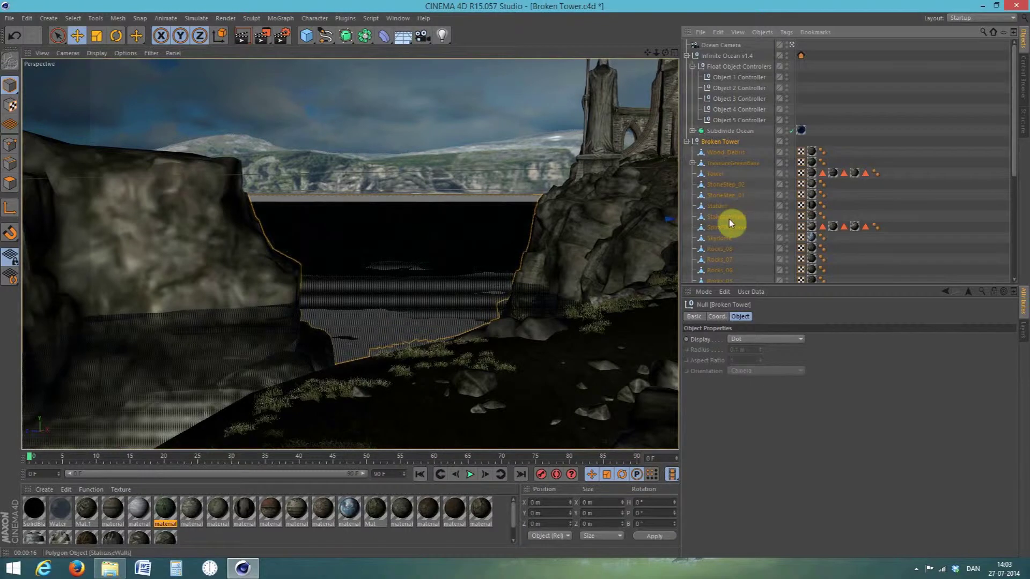
pyautogui.click(719, 238)
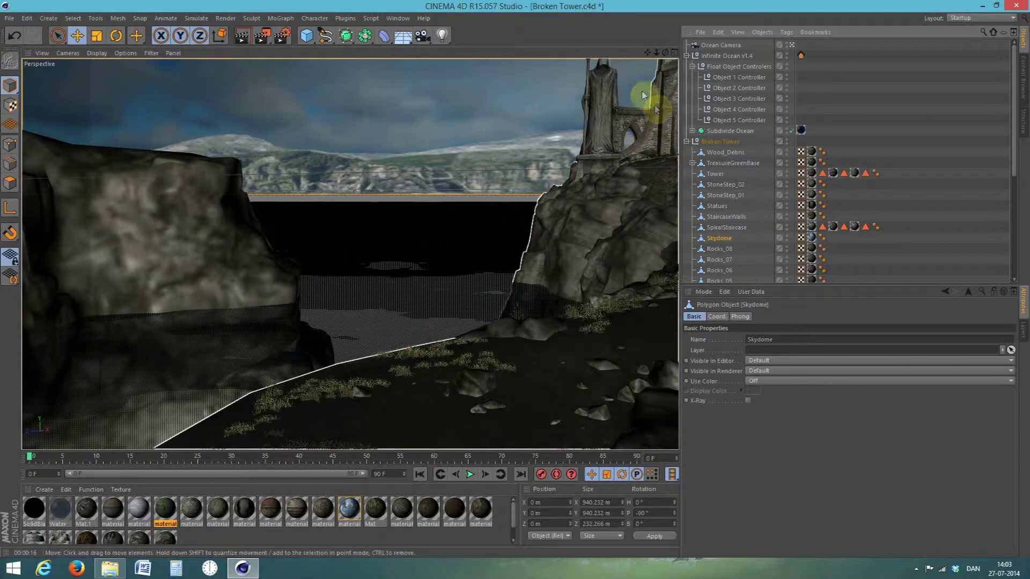
pyautogui.click(792, 47)
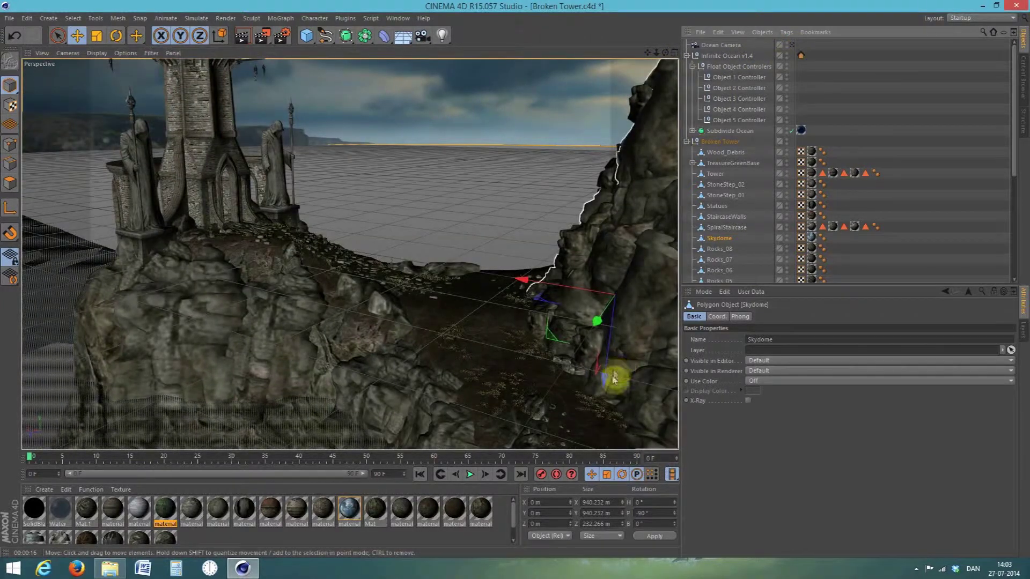
pyautogui.moveTo(605, 389); pyautogui.dragTo(598, 432)
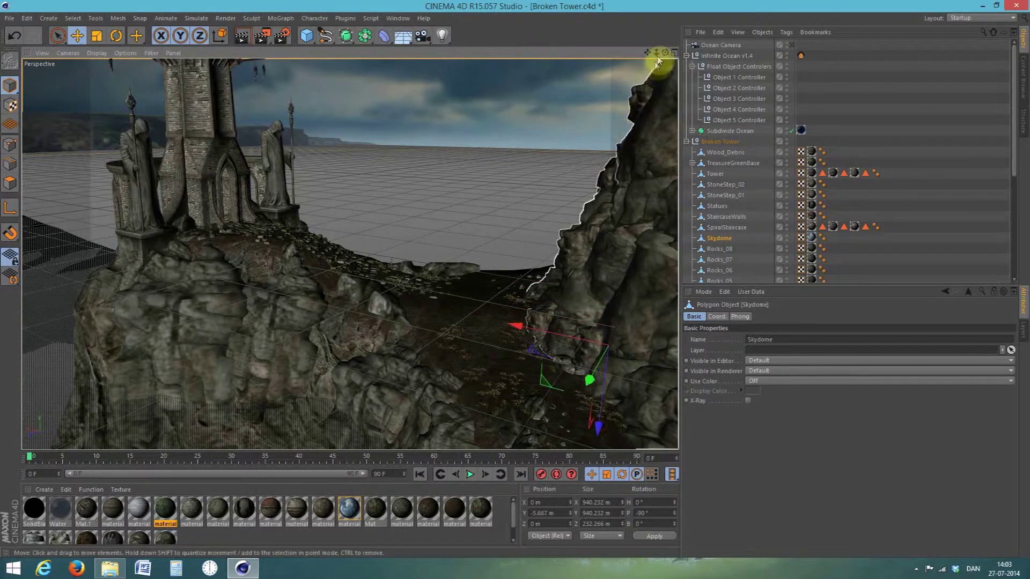
pyautogui.moveTo(664, 53)
pyautogui.mouseDown()
pyautogui.moveTo(654, 72)
pyautogui.moveTo(525, 59)
pyautogui.moveTo(665, 52)
pyautogui.mouseUp()
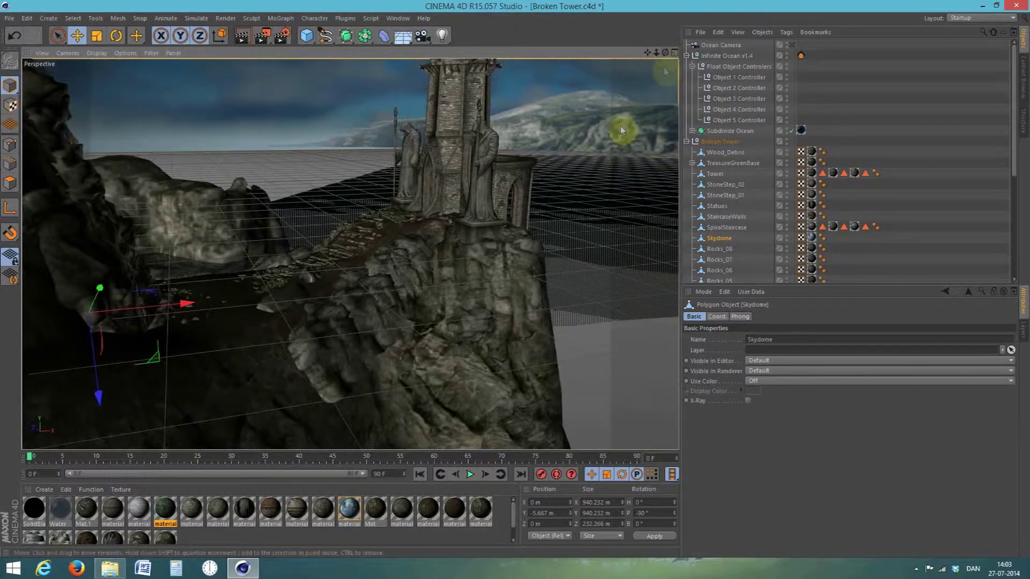
pyautogui.moveTo(99, 399); pyautogui.dragTo(106, 449)
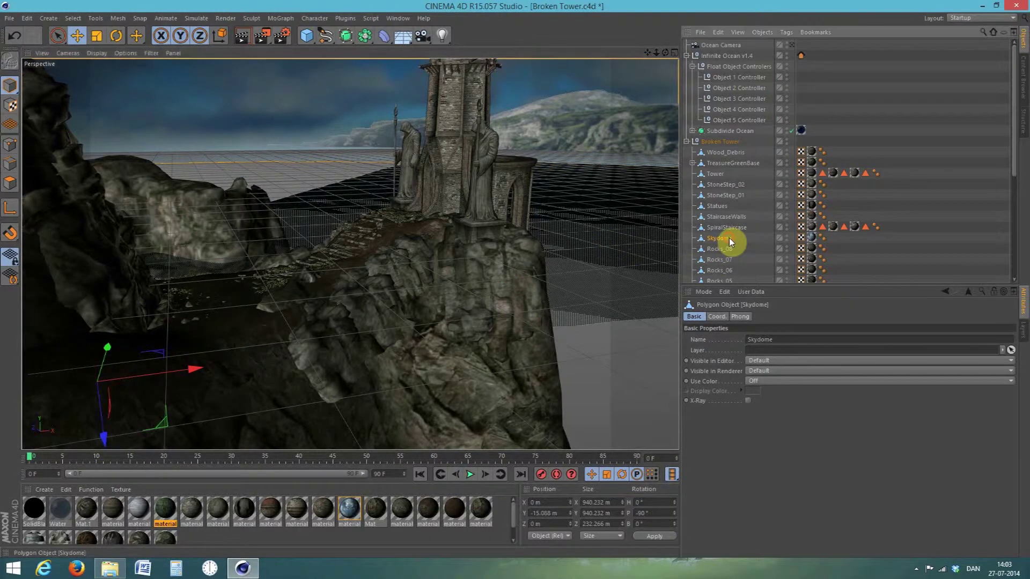
# Lower the LookoutSkydome object in the Broken Tower group to Y about -15.1 m.
pyautogui.scroll(-3, 732, 240)
pyautogui.scroll(-3, 732, 240)
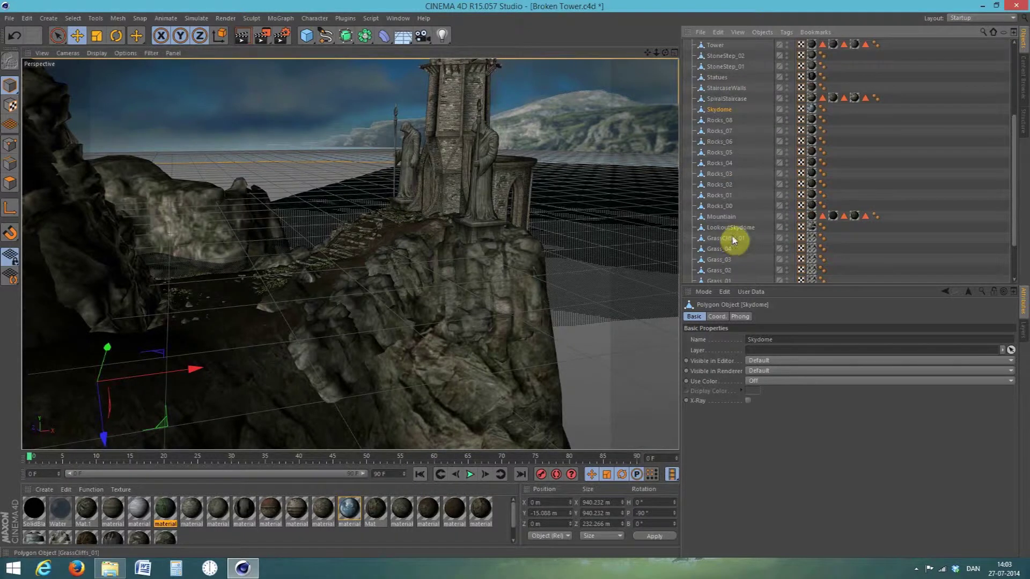
pyautogui.click(732, 228)
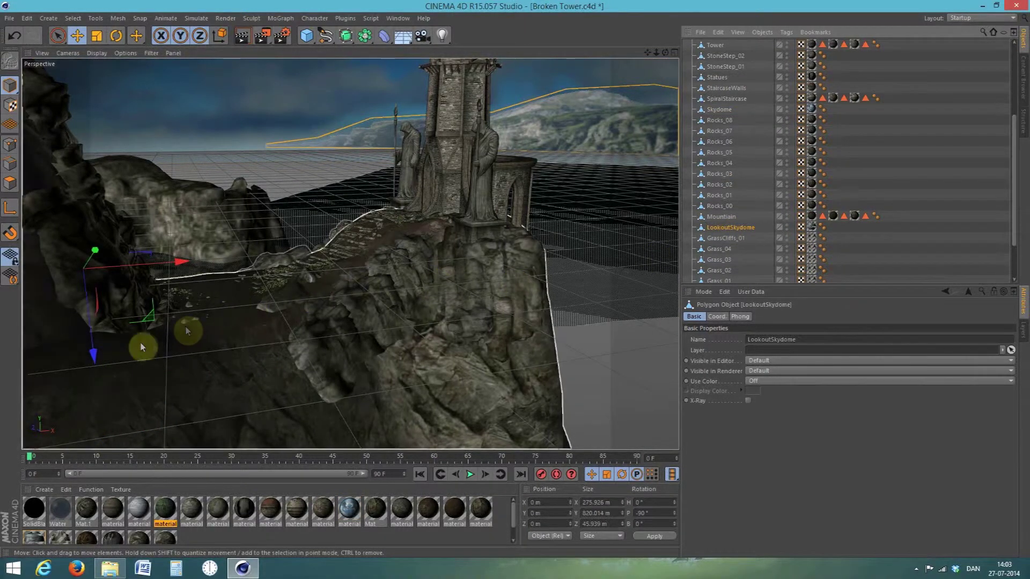
pyautogui.moveTo(92, 355); pyautogui.dragTo(100, 464)
pyautogui.moveTo(91, 356); pyautogui.dragTo(92, 354)
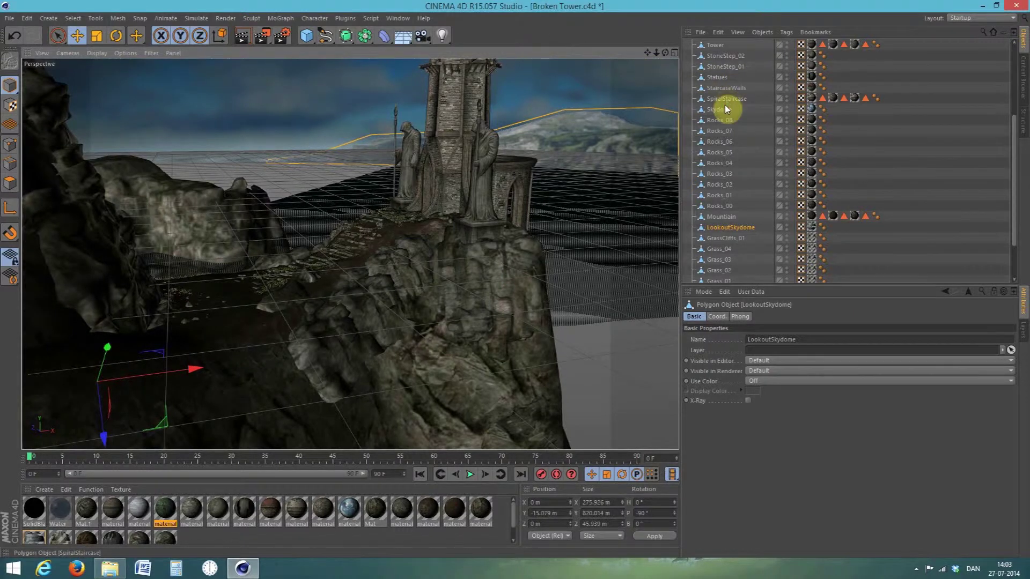
# Collapse the Broken Tower group, look through Ocean Camera, and render the view to check the sky backdrop behind the water.
pyautogui.scroll(5, 725, 107)
pyautogui.click(687, 142)
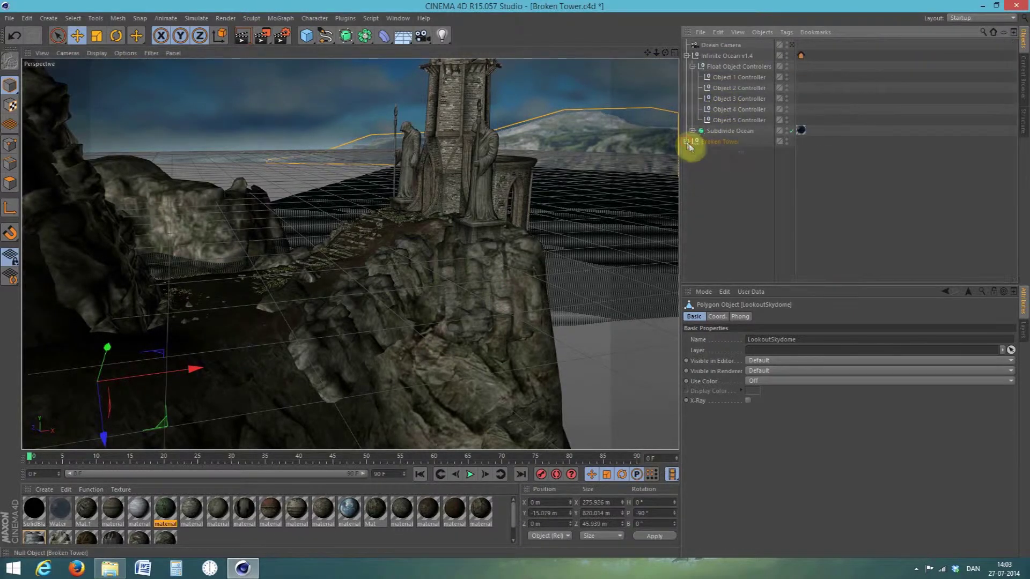
pyautogui.click(719, 46)
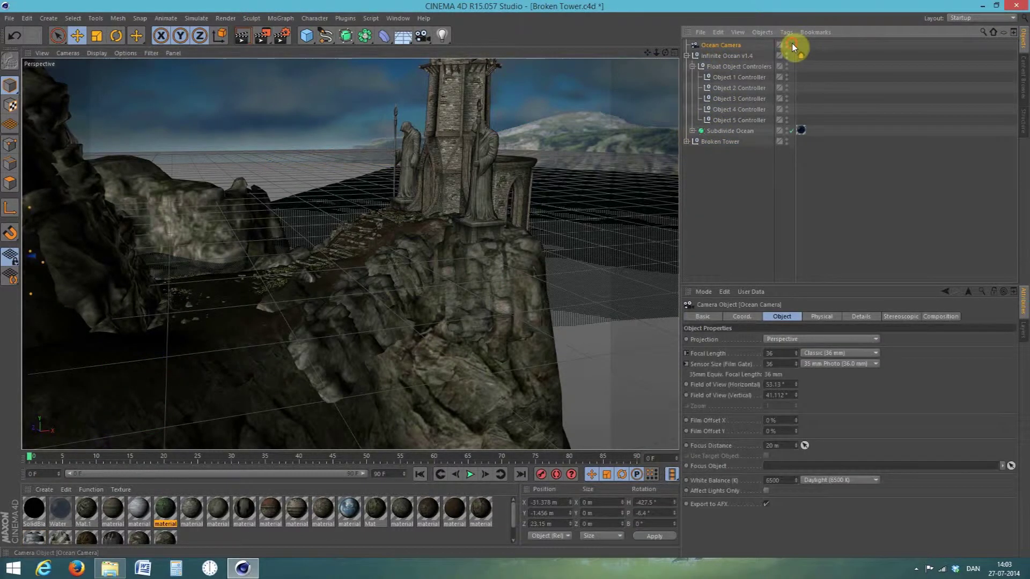
pyautogui.click(791, 45)
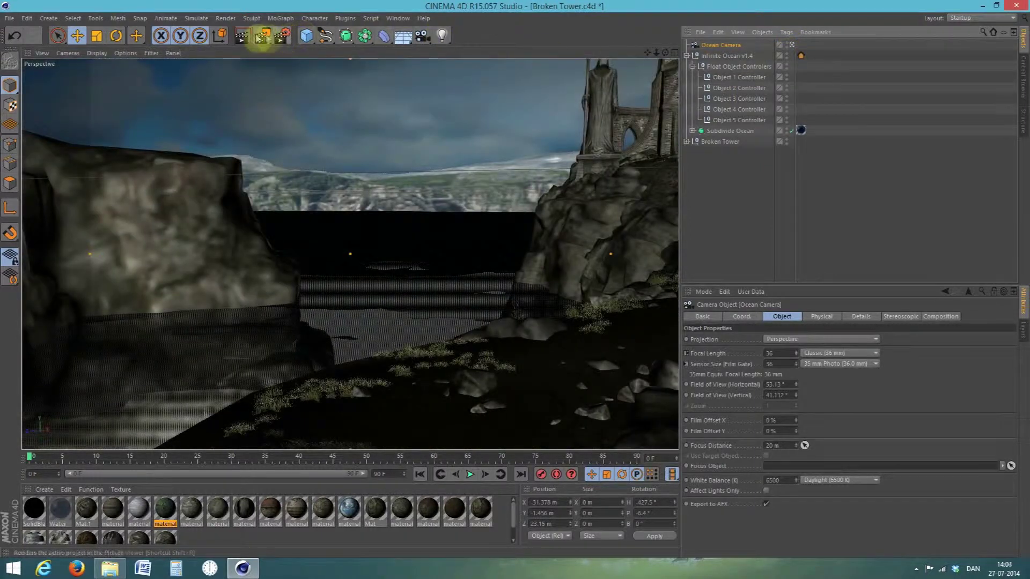
pyautogui.click(244, 39)
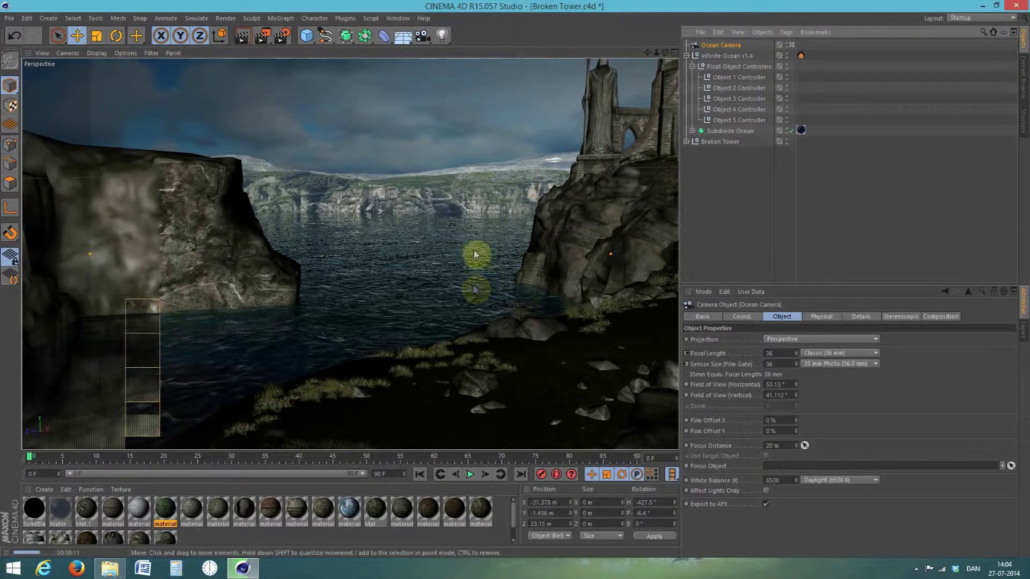
pyautogui.click(588, 226)
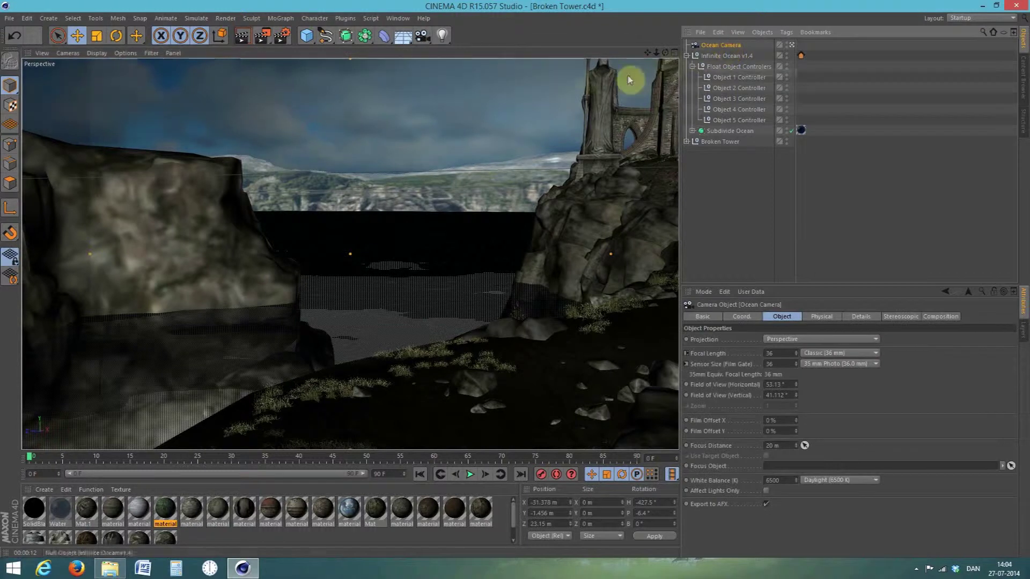
# Pull Ocean Camera back to X about -37.1 m, Y -5.8 m, Z 23.1 m and keyframe its position and rotation at frame 0.
pyautogui.moveTo(665, 53)
pyautogui.mouseDown()
pyautogui.moveTo(675, 43)
pyautogui.moveTo(646, 59)
pyautogui.mouseUp()
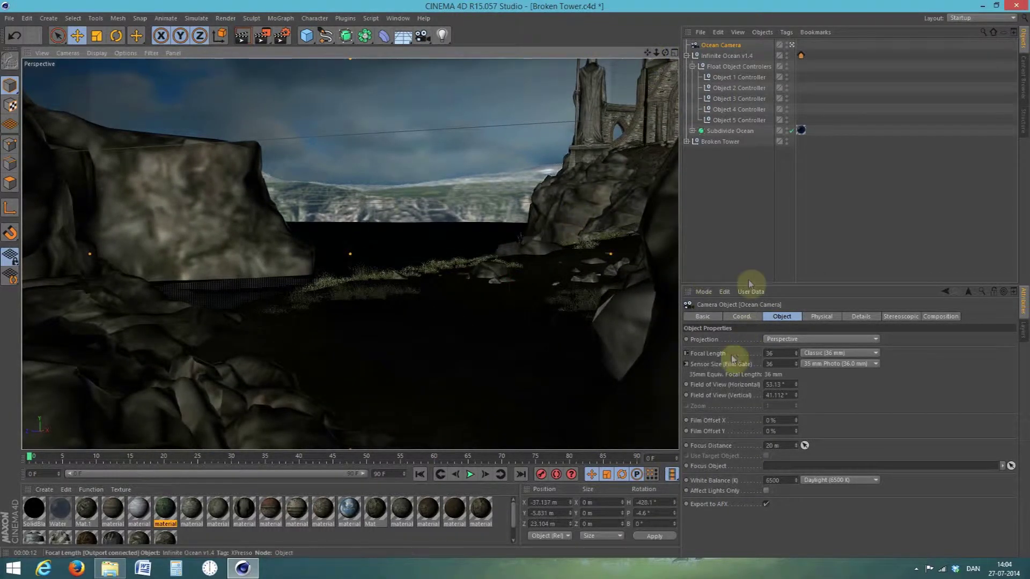
pyautogui.click(711, 47)
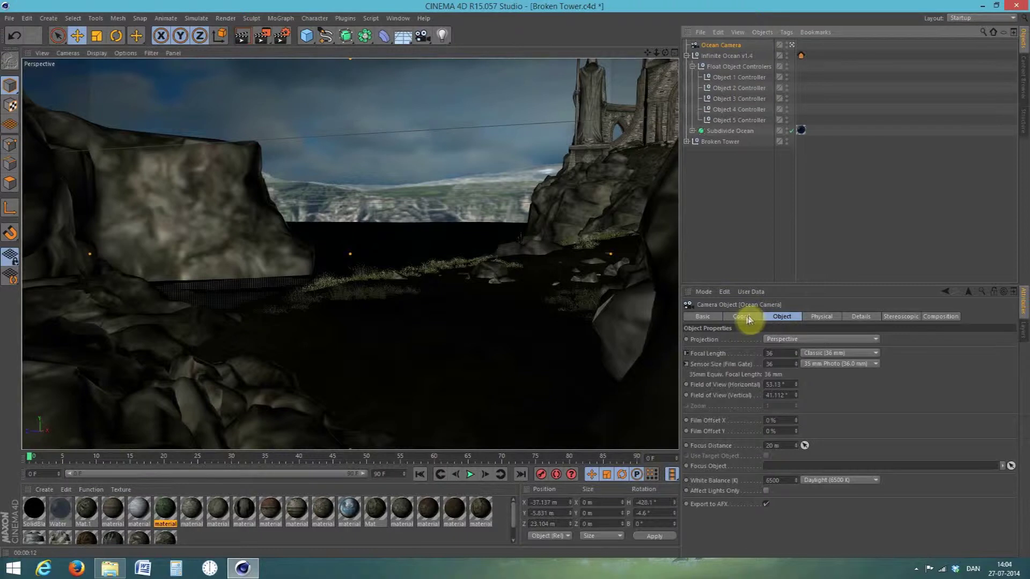
pyautogui.click(744, 317)
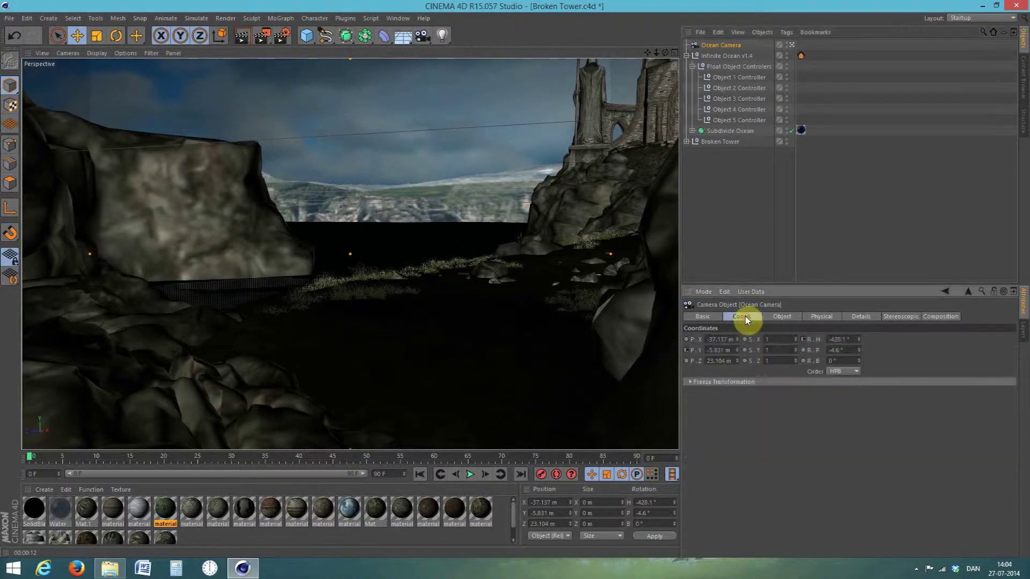
pyautogui.rightClick(686, 341)
pyautogui.moveTo(708, 348)
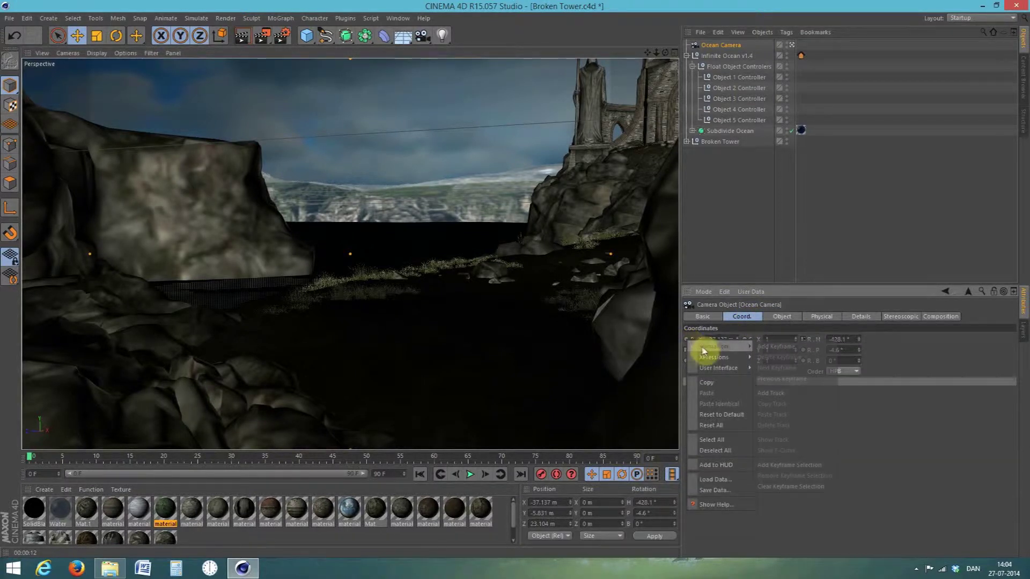
pyautogui.click(769, 347)
pyautogui.rightClick(805, 339)
pyautogui.moveTo(860, 350)
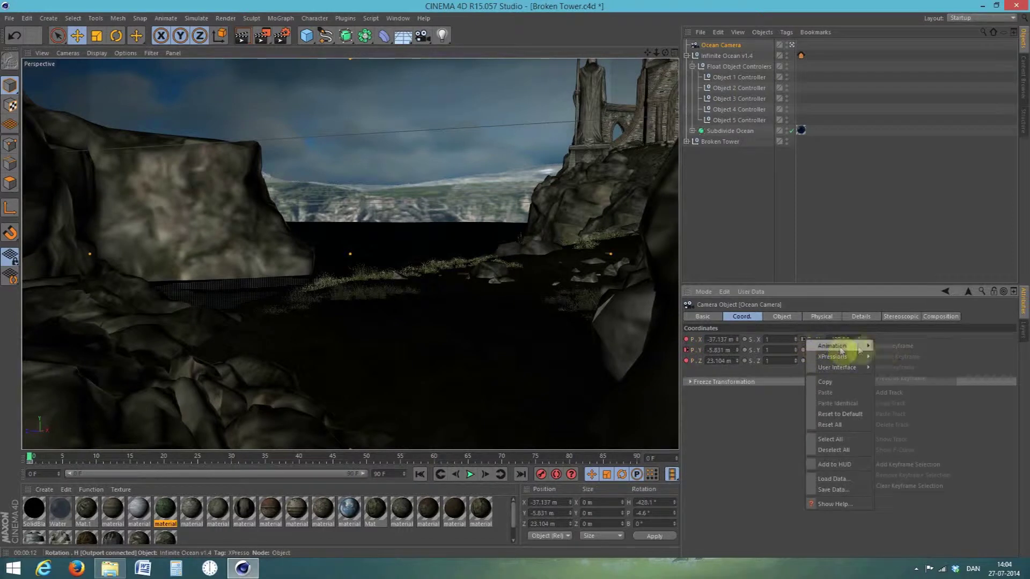
pyautogui.click(893, 346)
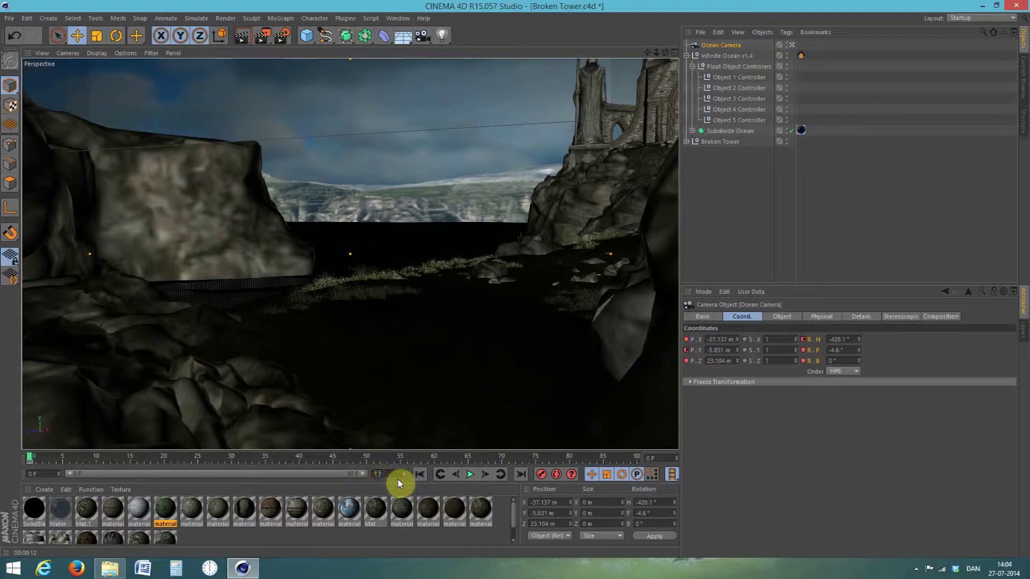
# Set the animation length to 1000 frames and extend the visible timeline range to about frame 214.
pyautogui.write('1000')
pyautogui.press('Return')
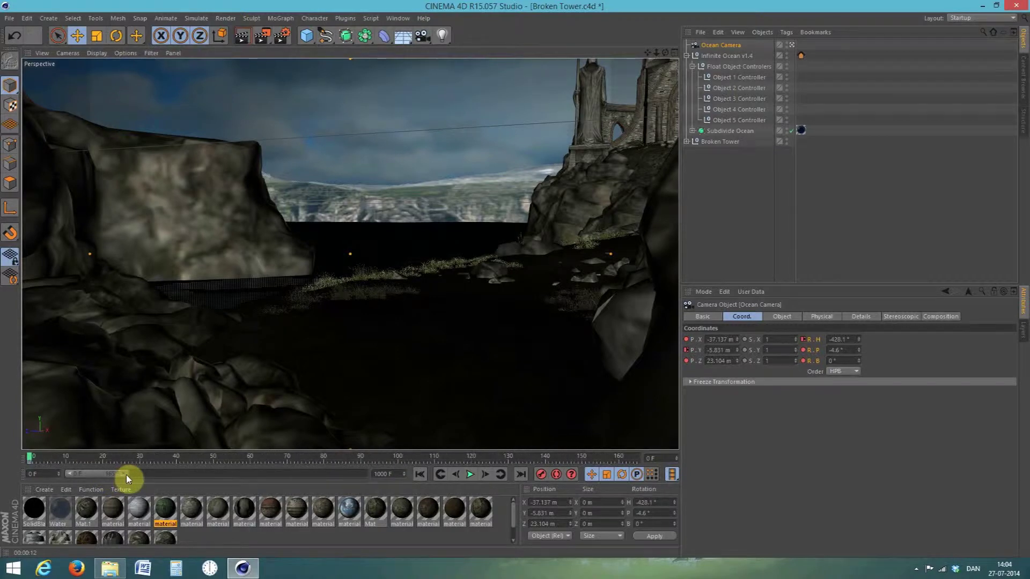
pyautogui.moveTo(126, 475); pyautogui.dragTo(135, 479)
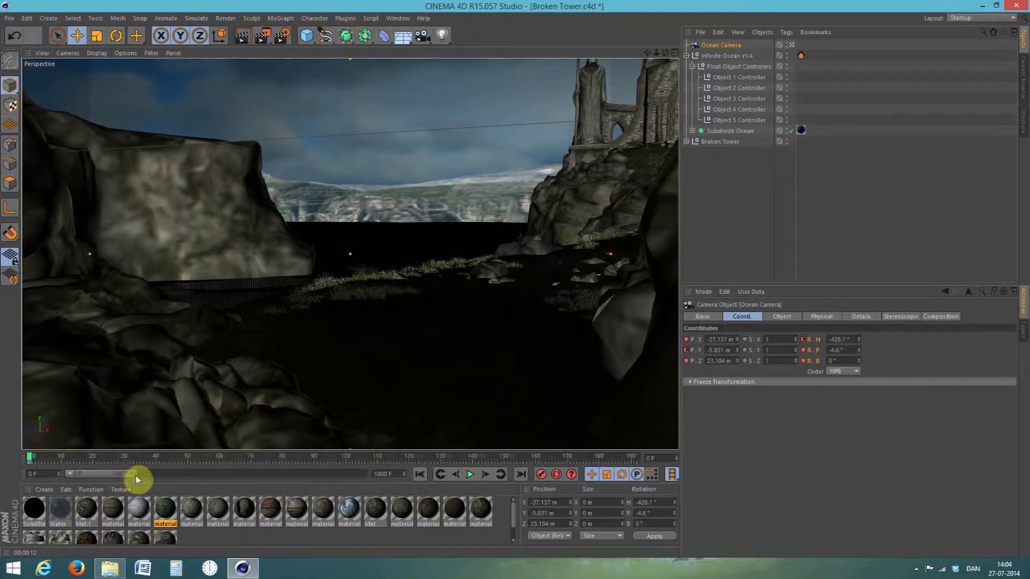
pyautogui.click(114, 458)
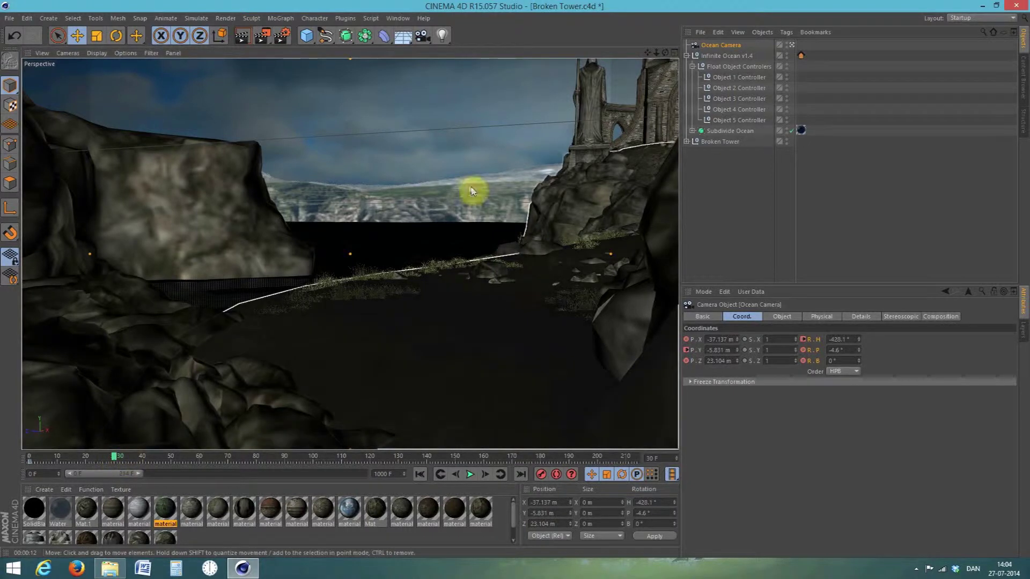
pyautogui.scroll(3, 491, 219)
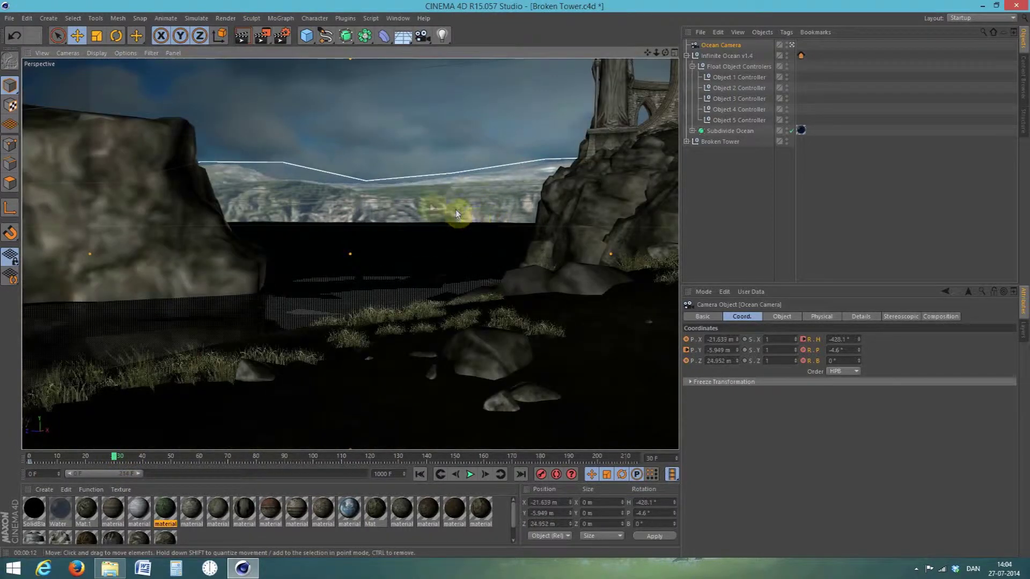
pyautogui.scroll(-3, 453, 189)
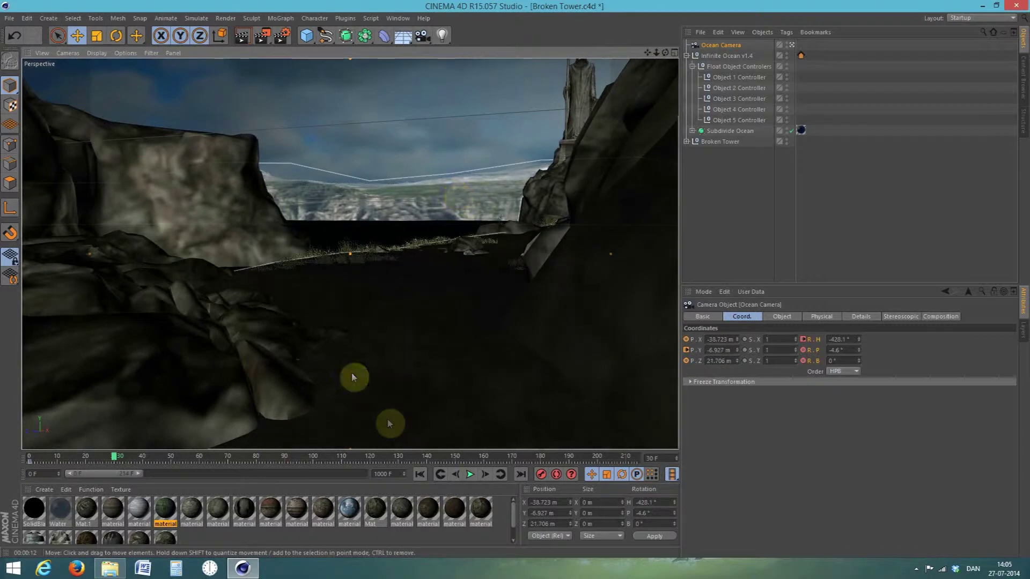
pyautogui.click(420, 475)
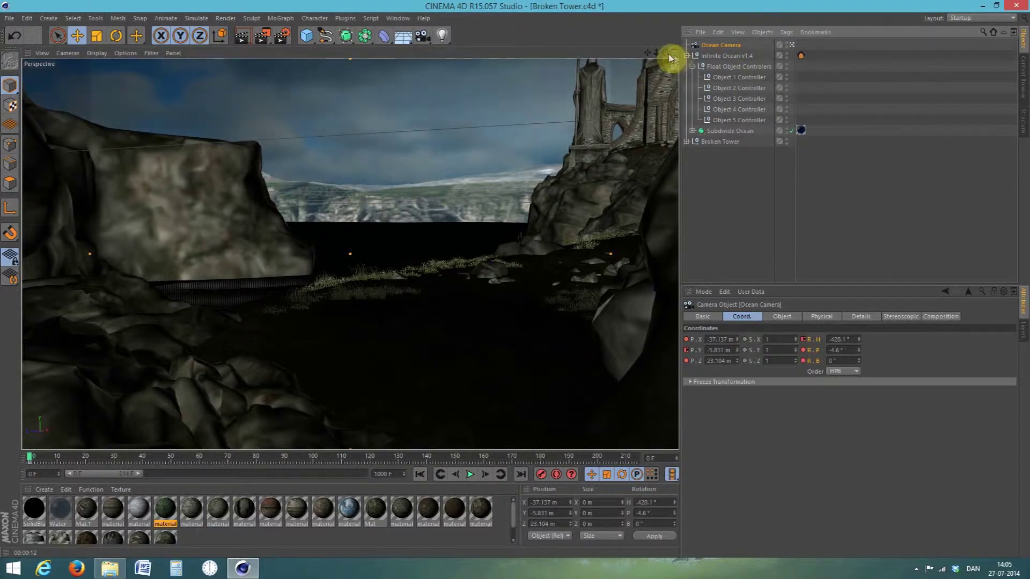
# Turn Ocean Camera toward the cliffs, heading about -413.1° and pitch -1.9°, and keyframe its position and rotation again at frame 0.
pyautogui.moveTo(664, 53); pyautogui.dragTo(641, 54)
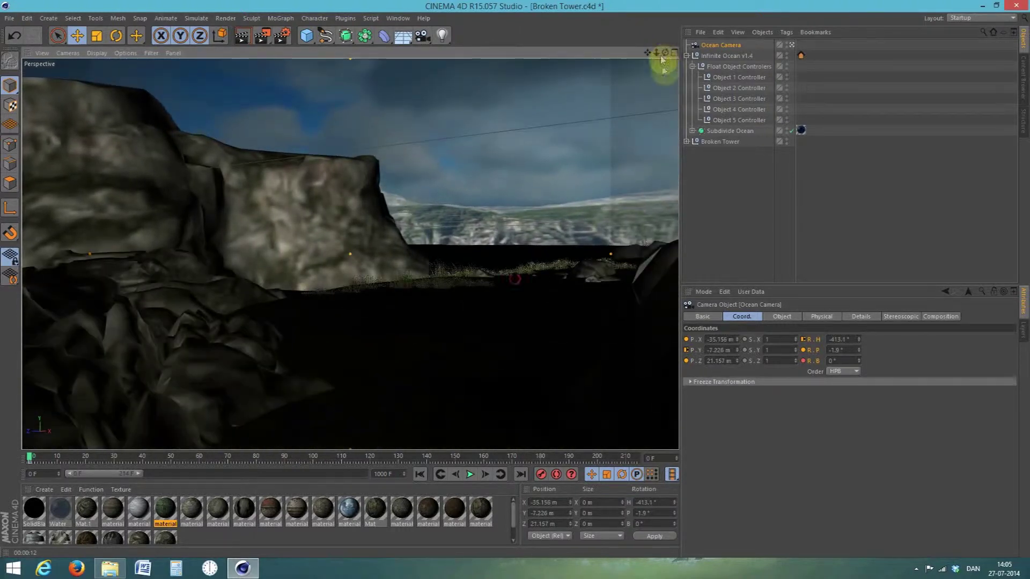
pyautogui.rightClick(687, 340)
pyautogui.moveTo(720, 346)
pyautogui.click(760, 344)
pyautogui.rightClick(806, 343)
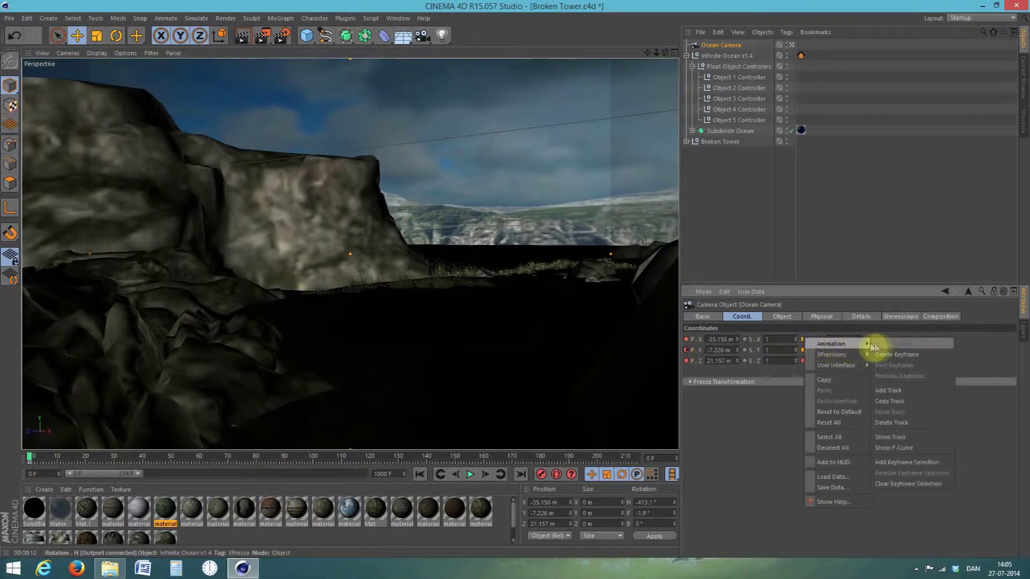
pyautogui.click(880, 347)
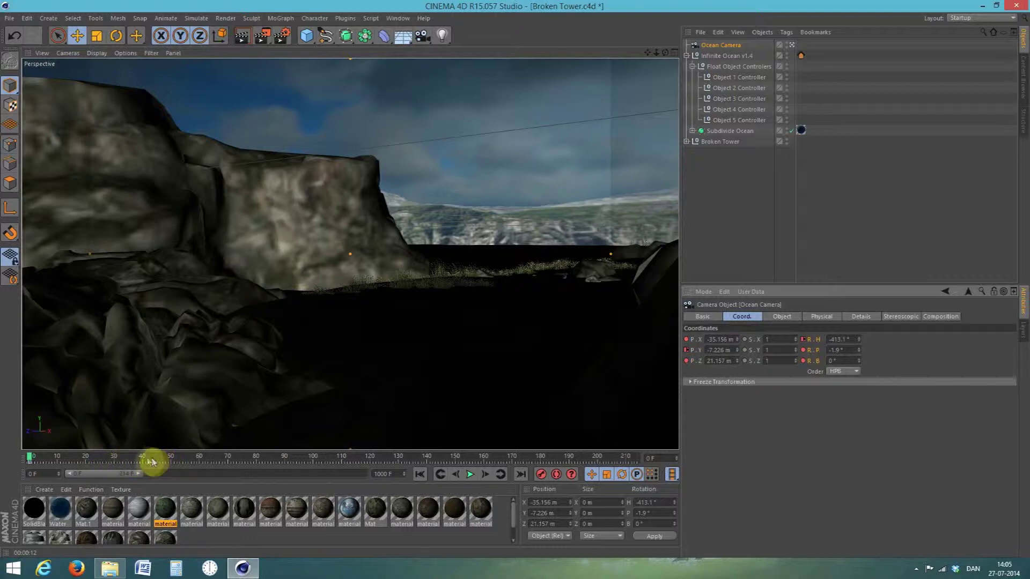
# At frame 40, move Ocean Camera to the grassy shore facing the tower's rock, heading about -440.4°, and keyframe its position and rotation.
pyautogui.moveTo(149, 462); pyautogui.dragTo(146, 461)
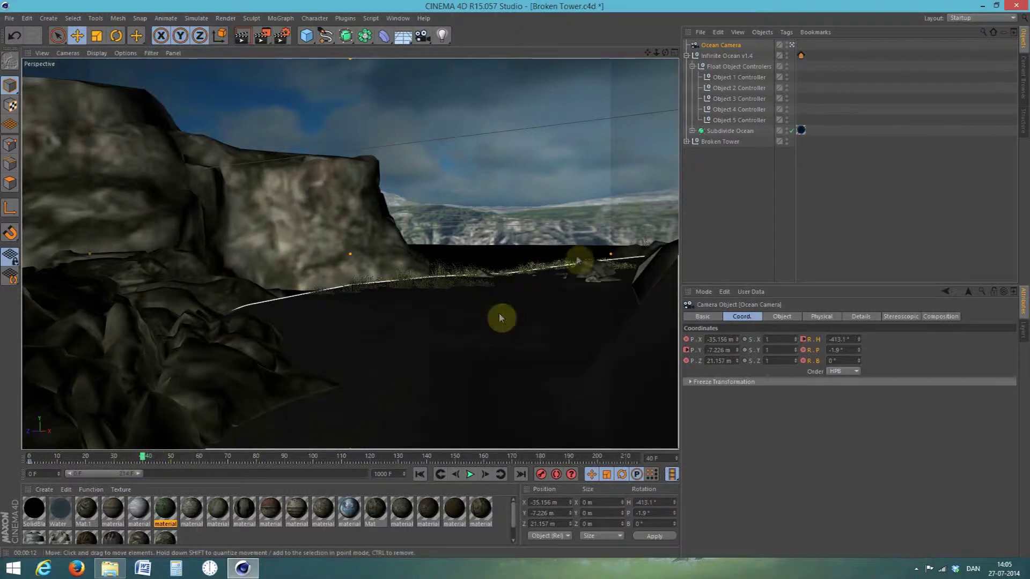
pyautogui.scroll(3, 559, 209)
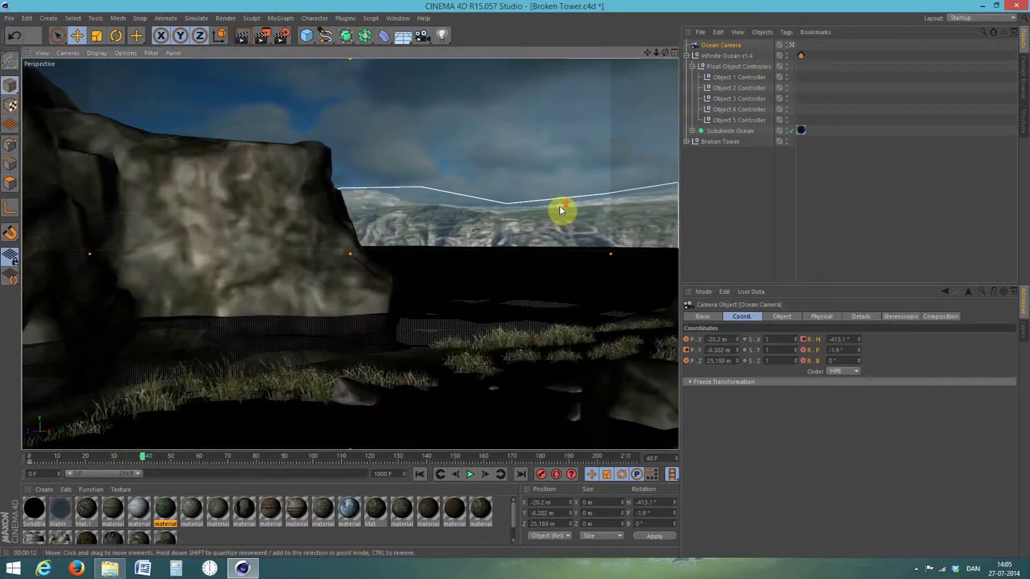
pyautogui.moveTo(651, 63); pyautogui.dragTo(665, 51)
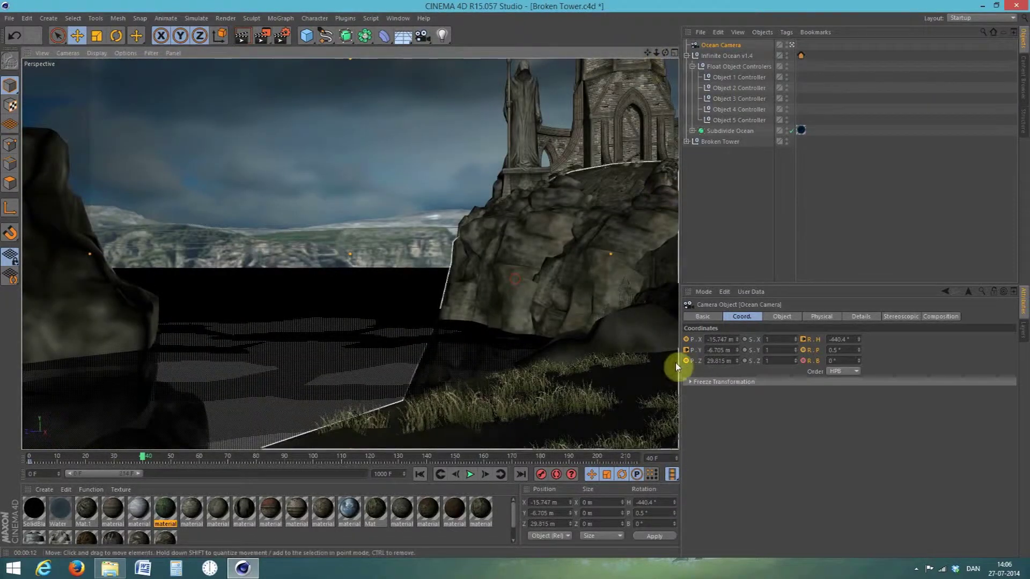
pyautogui.rightClick(691, 343)
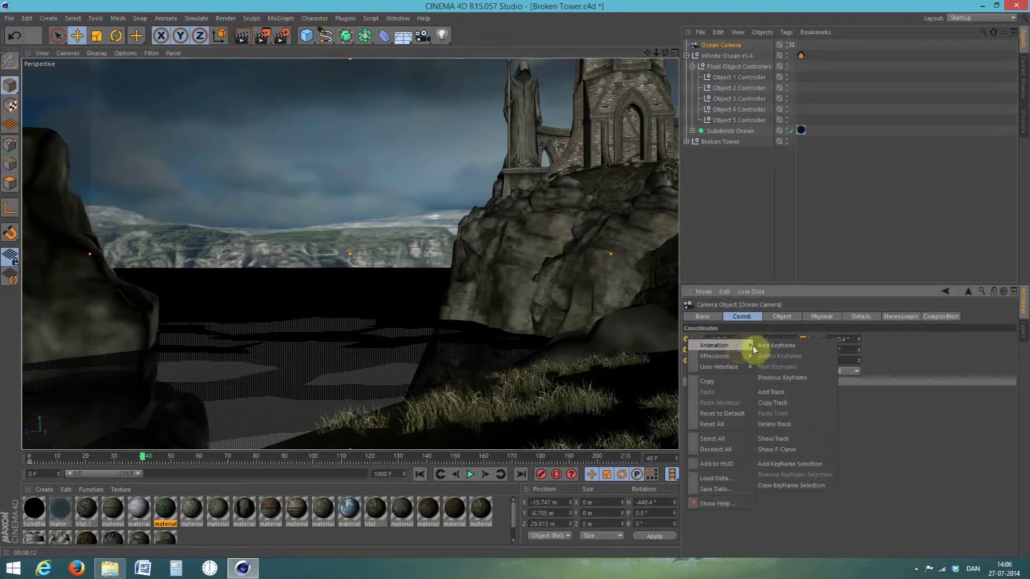
pyautogui.click(775, 346)
pyautogui.rightClick(806, 339)
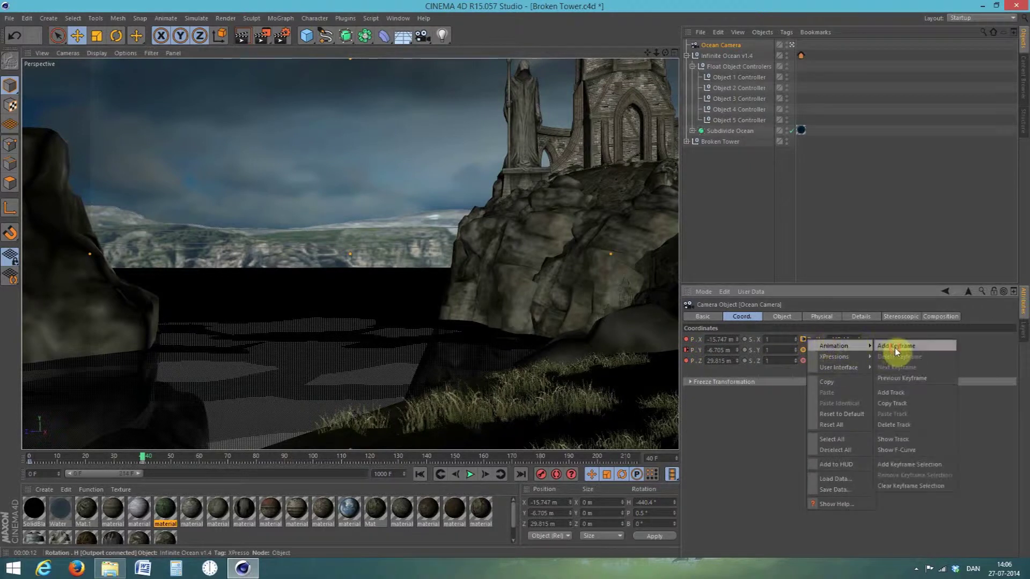
pyautogui.click(894, 350)
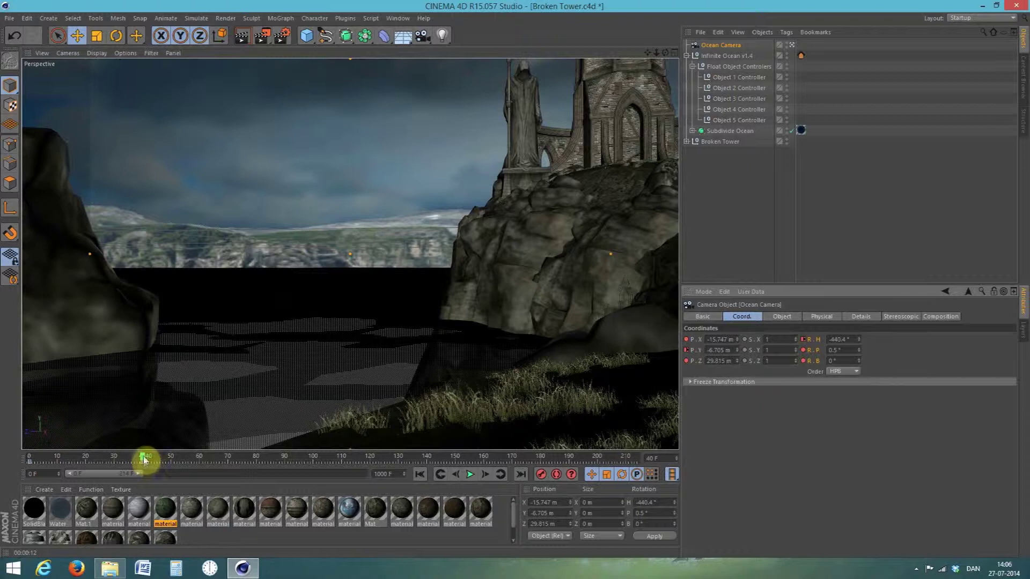
# At frame 80, move Ocean Camera to the foot of the stone steps, looking up at the tower entrance between the two hooded statues.
pyautogui.click(257, 459)
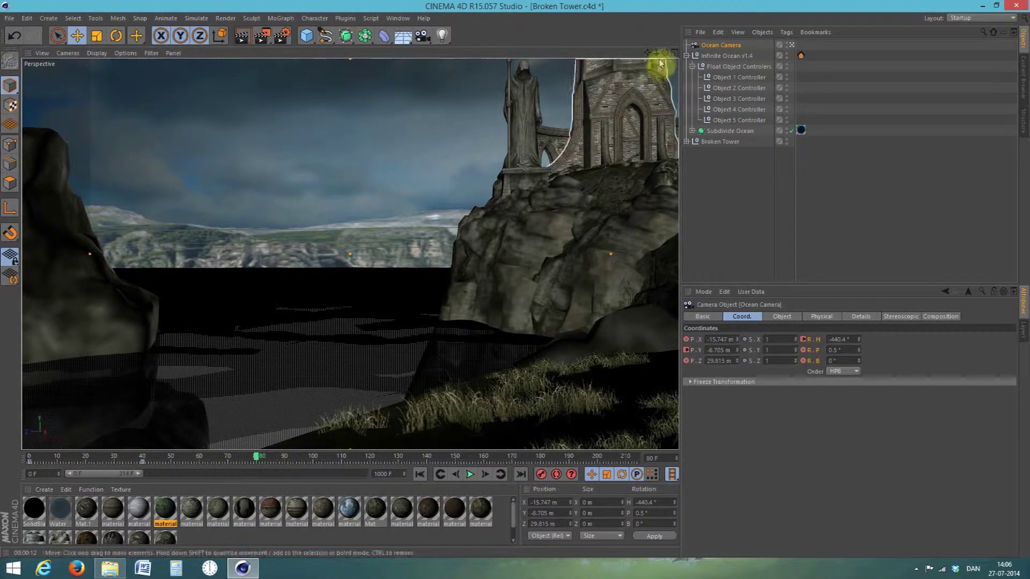
pyautogui.moveTo(650, 54); pyautogui.dragTo(654, 101)
pyautogui.moveTo(650, 54); pyautogui.dragTo(697, 55, button='right')
pyautogui.moveTo(650, 55); pyautogui.dragTo(411, 258)
pyautogui.scroll(4, 417, 249)
pyautogui.scroll(-8, 563, 163)
pyautogui.moveTo(647, 53)
pyautogui.mouseDown()
pyautogui.moveTo(665, 53)
pyautogui.moveTo(648, 52)
pyautogui.mouseUp()
pyautogui.scroll(5, 481, 129)
pyautogui.scroll(-3, 459, 250)
pyautogui.scroll(-2, 459, 250)
pyautogui.moveTo(351, 254); pyautogui.dragTo(350, 254)
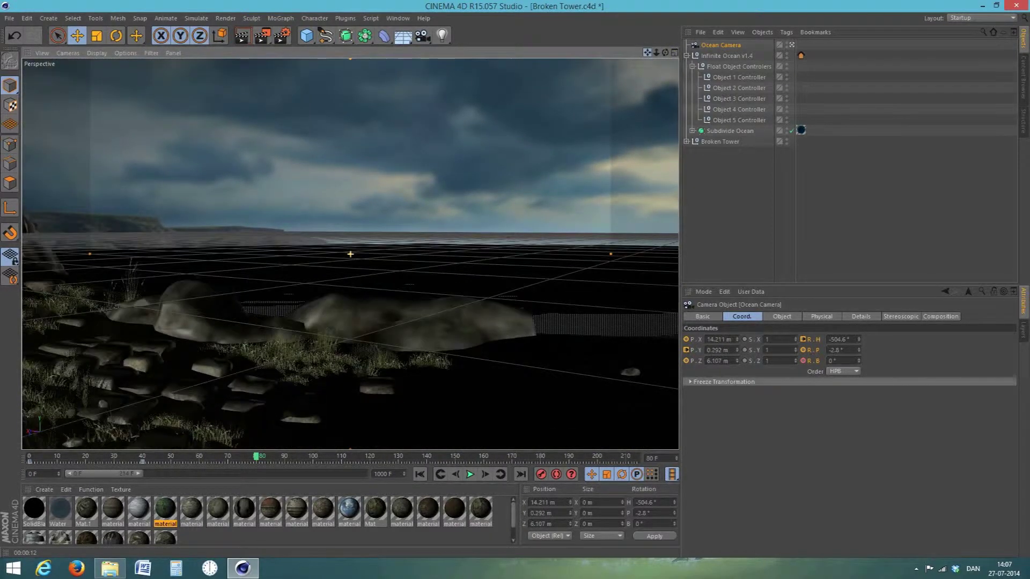
pyautogui.moveTo(664, 53)
pyautogui.mouseDown()
pyautogui.moveTo(647, 53)
pyautogui.moveTo(665, 52)
pyautogui.mouseUp()
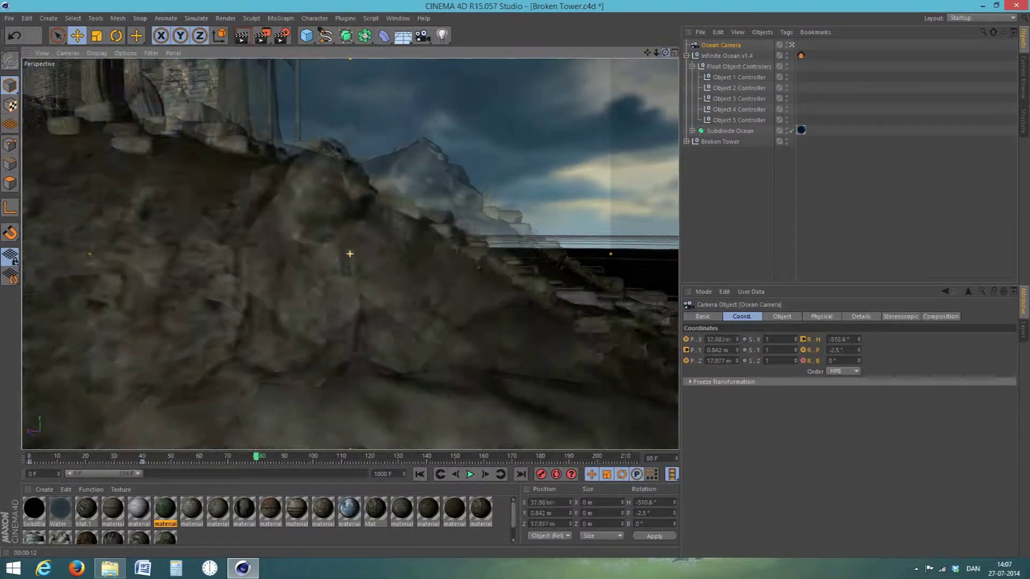
pyautogui.moveTo(350, 253); pyautogui.dragTo(350, 253)
pyautogui.moveTo(665, 52)
pyautogui.mouseDown()
pyautogui.moveTo(647, 53)
pyautogui.moveTo(655, 114)
pyautogui.moveTo(428, 379)
pyautogui.moveTo(658, 52)
pyautogui.moveTo(647, 53)
pyautogui.mouseUp()
pyautogui.moveTo(350, 253); pyautogui.dragTo(350, 254)
pyautogui.moveTo(665, 52)
pyautogui.mouseDown()
pyautogui.moveTo(648, 52)
pyautogui.moveTo(665, 53)
pyautogui.moveTo(654, 60)
pyautogui.mouseUp()
# Keyframe Ocean Camera's position and rotation for the tower entrance view at frame 80.
pyautogui.rightClick(689, 342)
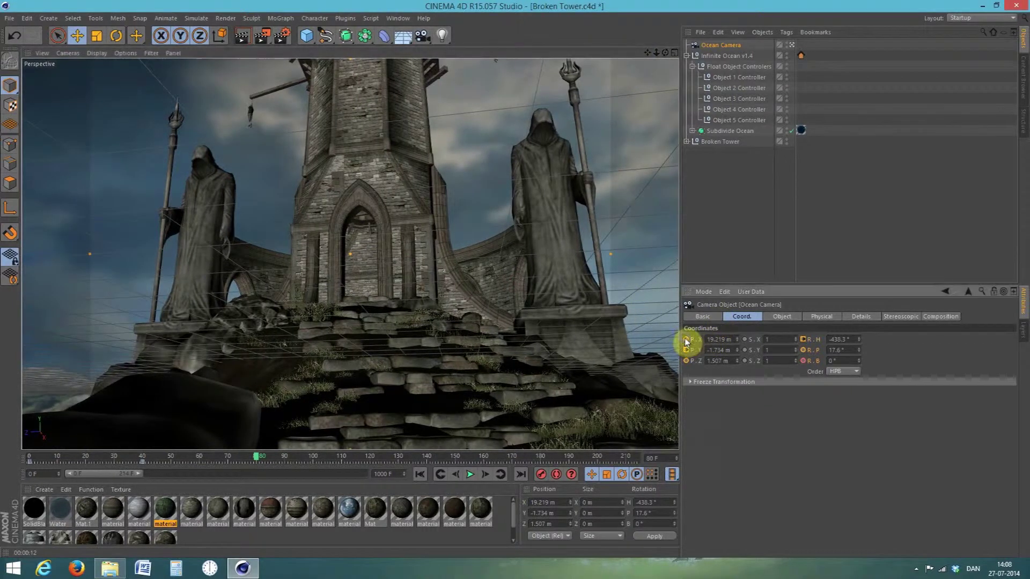
pyautogui.moveTo(740, 346)
pyautogui.click(777, 344)
pyautogui.rightClick(801, 343)
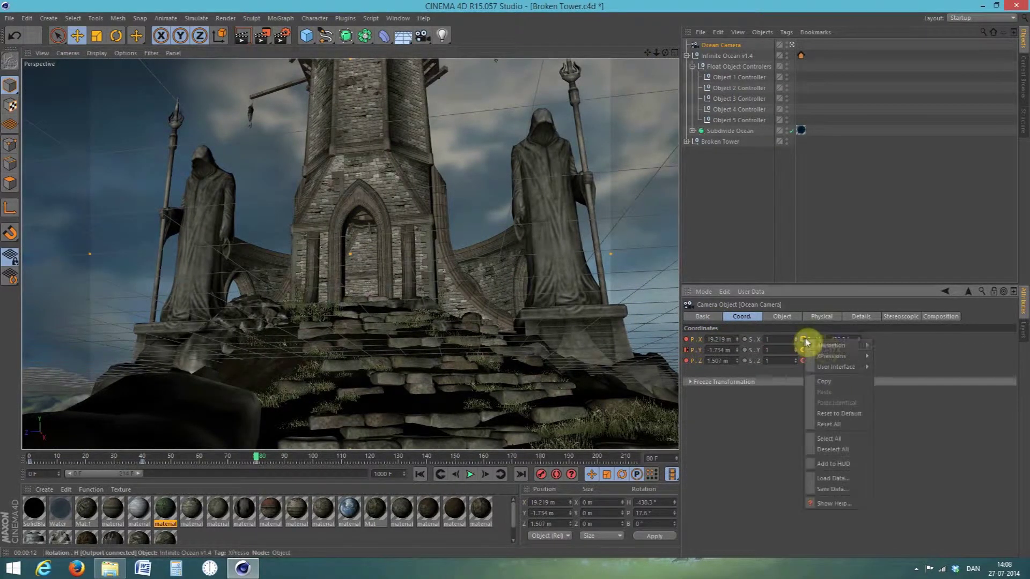
pyautogui.click(872, 345)
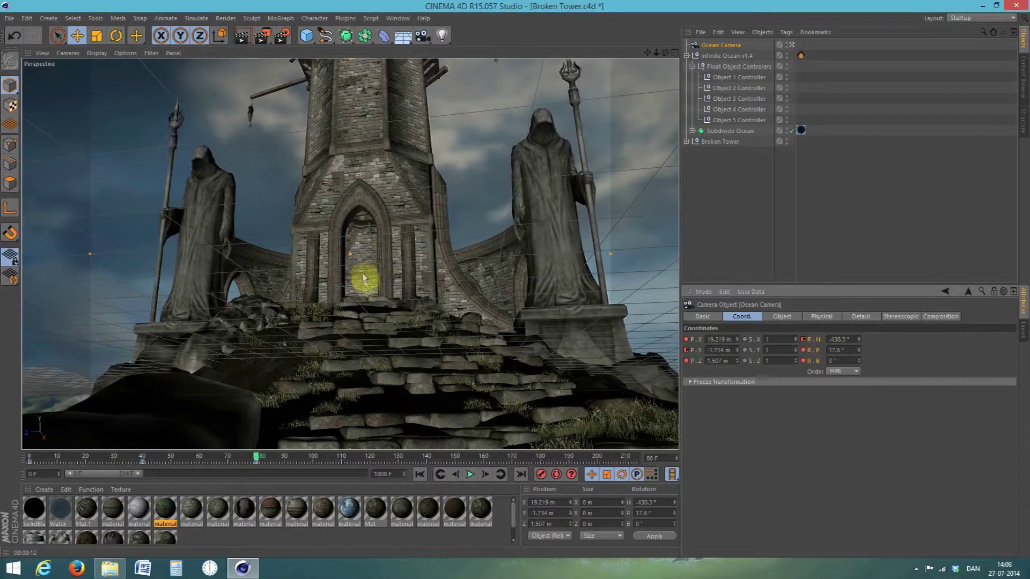
pyautogui.scroll(1, 317, 292)
pyautogui.scroll(3, 351, 272)
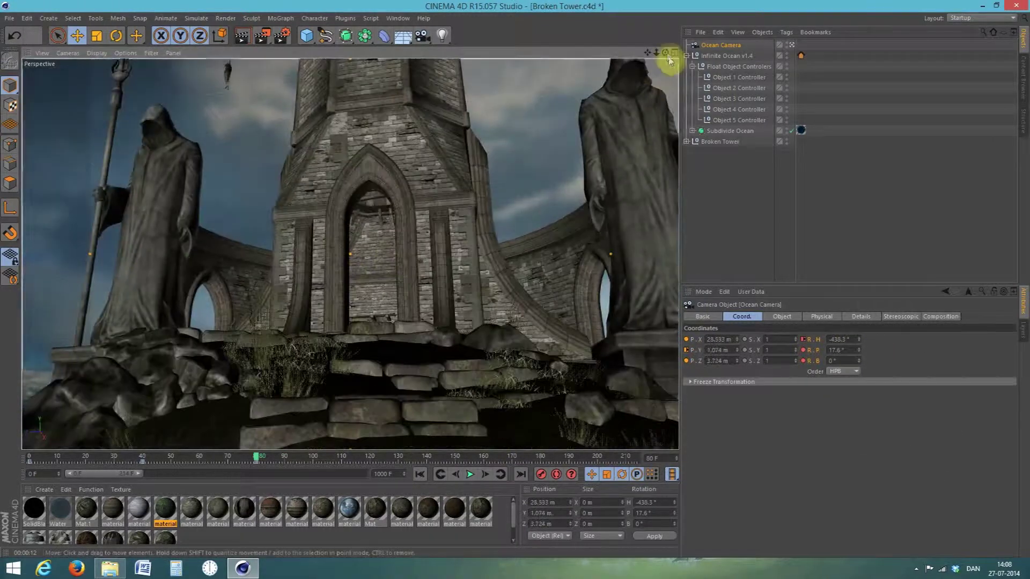
pyautogui.moveTo(665, 54); pyautogui.dragTo(381, 292)
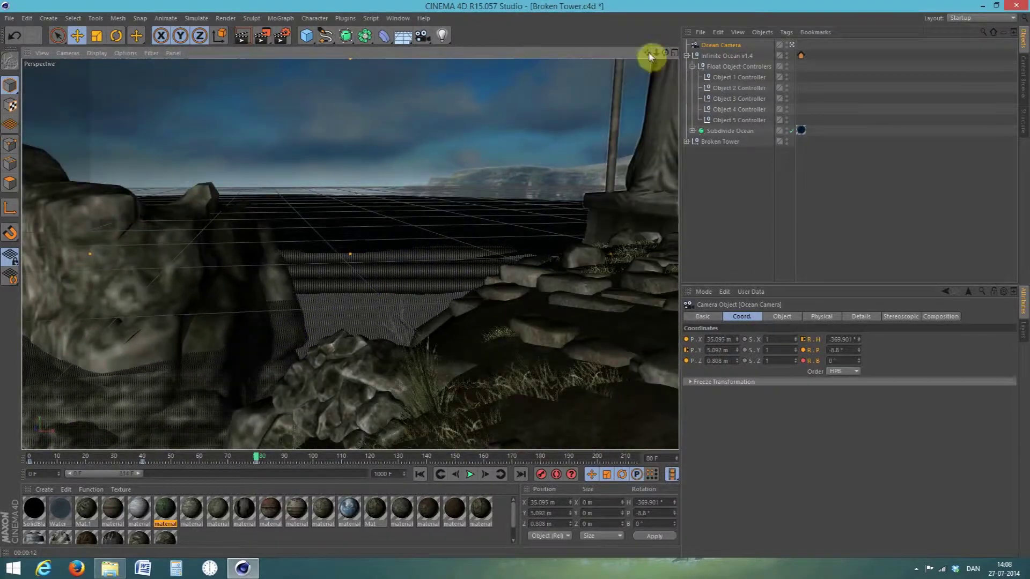
pyautogui.moveTo(647, 53); pyautogui.dragTo(514, 279)
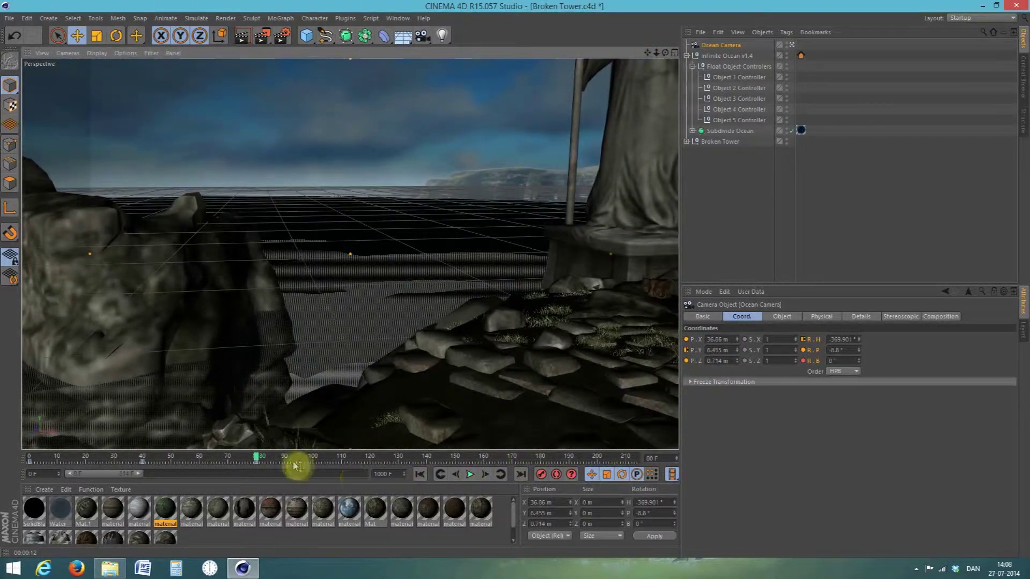
# At frame 120, keyframe Ocean Camera's position and rotation while it still holds the tower entrance view.
pyautogui.moveTo(259, 460); pyautogui.dragTo(276, 461)
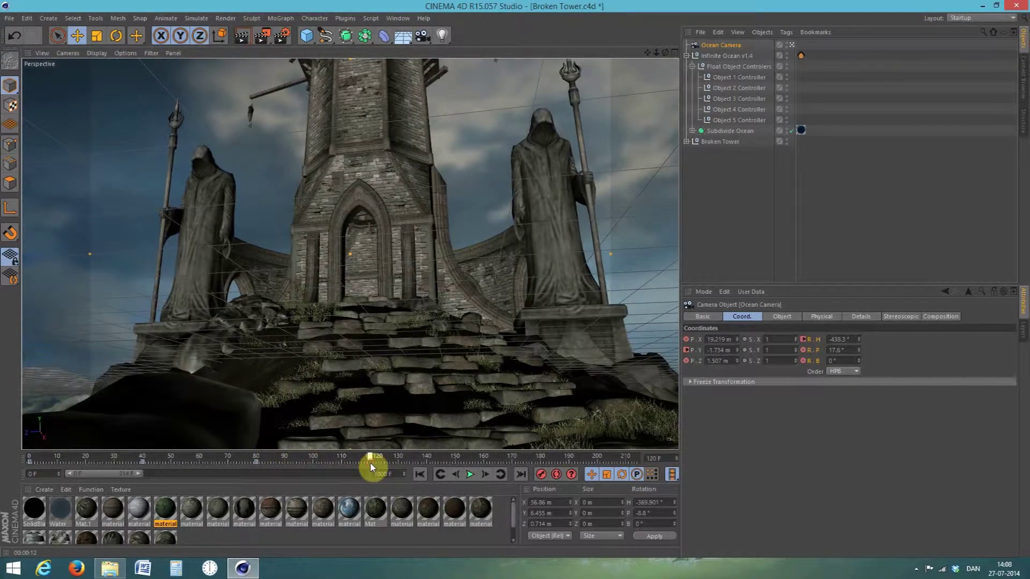
pyautogui.rightClick(687, 342)
pyautogui.moveTo(722, 349)
pyautogui.click(768, 350)
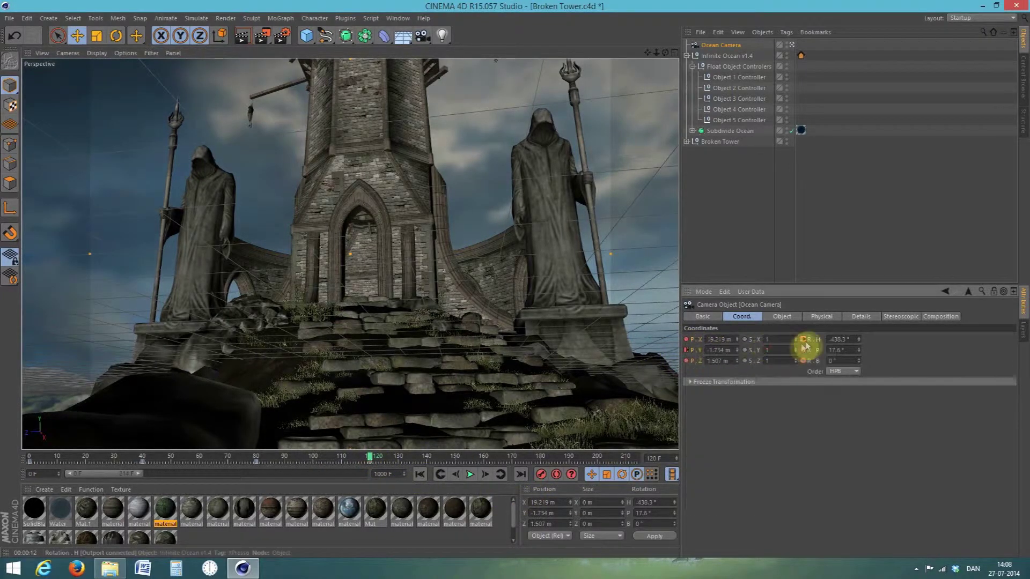
pyautogui.rightClick(809, 340)
pyautogui.moveTo(853, 345)
pyautogui.click(883, 349)
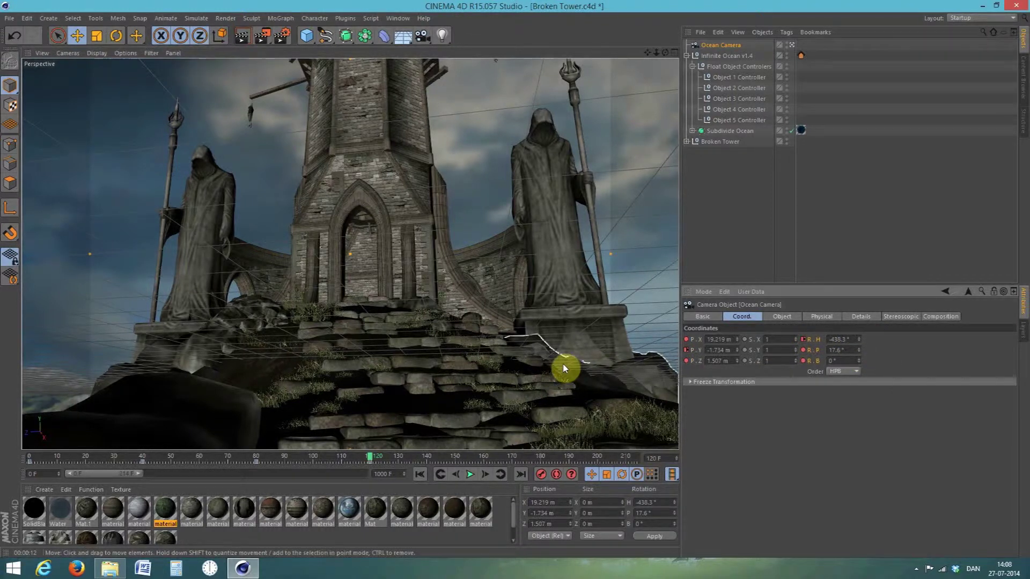
# At frame 120, move Ocean Camera above the stone path facing the sea, heading about -355.8° and pitch -14.2°, and keyframe its position and rotation.
pyautogui.scroll(5, 320, 273)
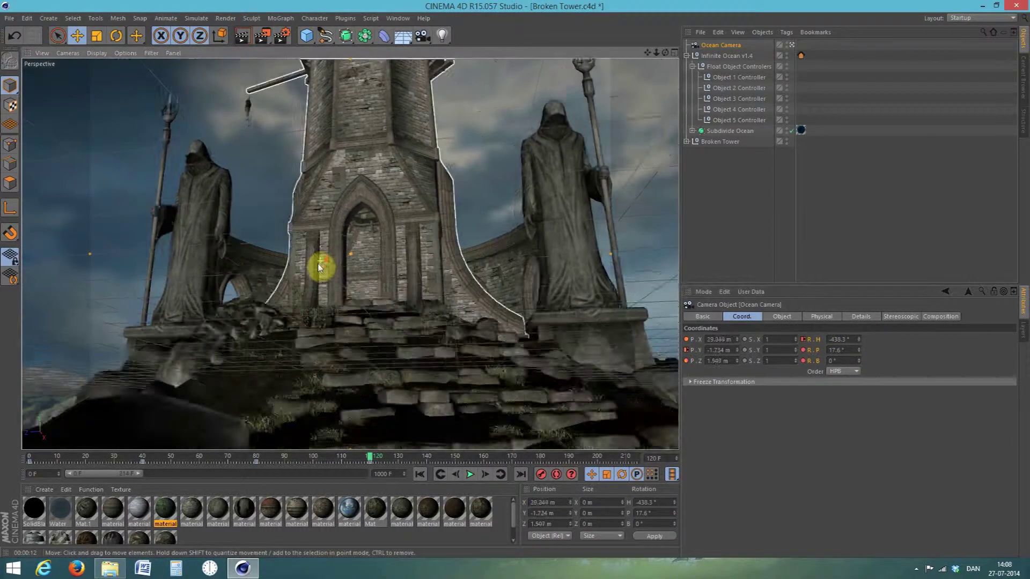
pyautogui.moveTo(665, 53)
pyautogui.mouseDown()
pyautogui.moveTo(622, 80)
pyautogui.moveTo(692, 54)
pyautogui.moveTo(682, 56)
pyautogui.moveTo(713, 70)
pyautogui.moveTo(650, 61)
pyautogui.moveTo(677, 25)
pyautogui.moveTo(684, 60)
pyautogui.moveTo(612, 55)
pyautogui.moveTo(692, 58)
pyautogui.moveTo(625, 54)
pyautogui.moveTo(678, 60)
pyautogui.moveTo(659, 55)
pyautogui.moveTo(643, 75)
pyautogui.moveTo(651, 50)
pyautogui.moveTo(665, 52)
pyautogui.moveTo(645, 56)
pyautogui.mouseUp()
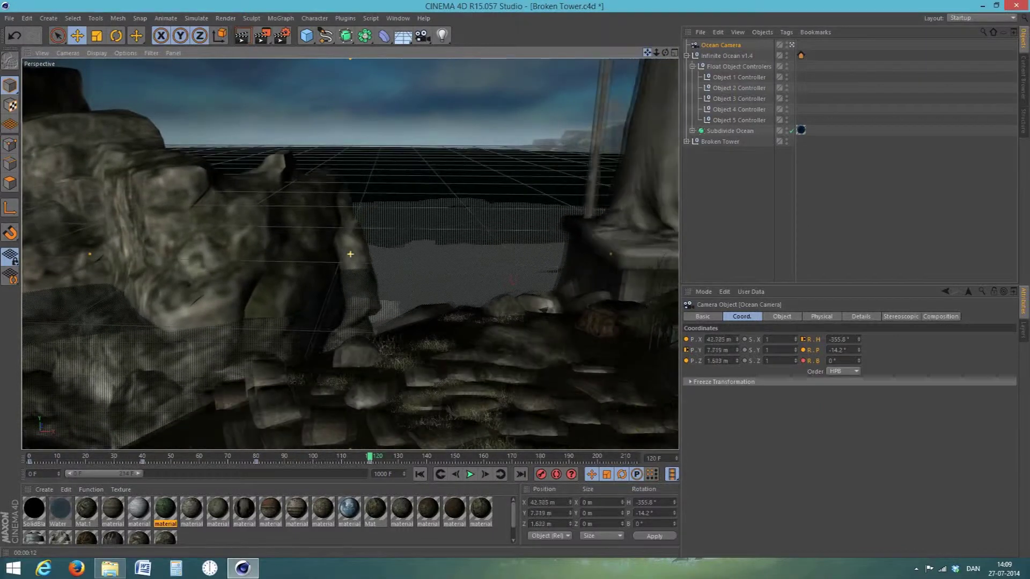
pyautogui.rightClick(686, 340)
pyautogui.moveTo(723, 346)
pyautogui.click(768, 347)
pyautogui.rightClick(803, 340)
pyautogui.click(885, 346)
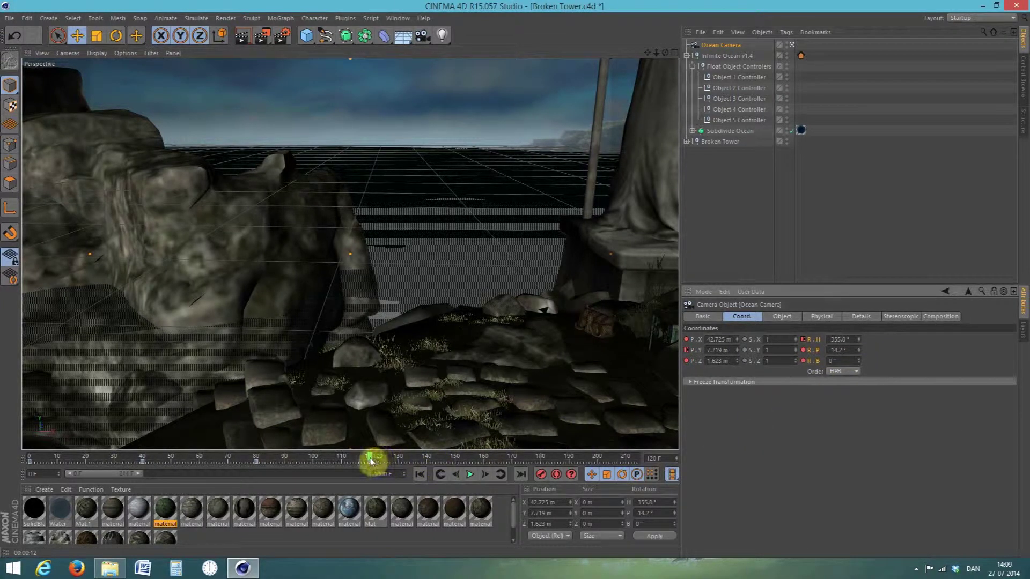
# At frame 160, move Ocean Camera inside the tower above the broken beams, heading about -443.1° and pitch -25.3°, and keyframe its position and rotation.
pyautogui.moveTo(370, 461); pyautogui.dragTo(477, 466)
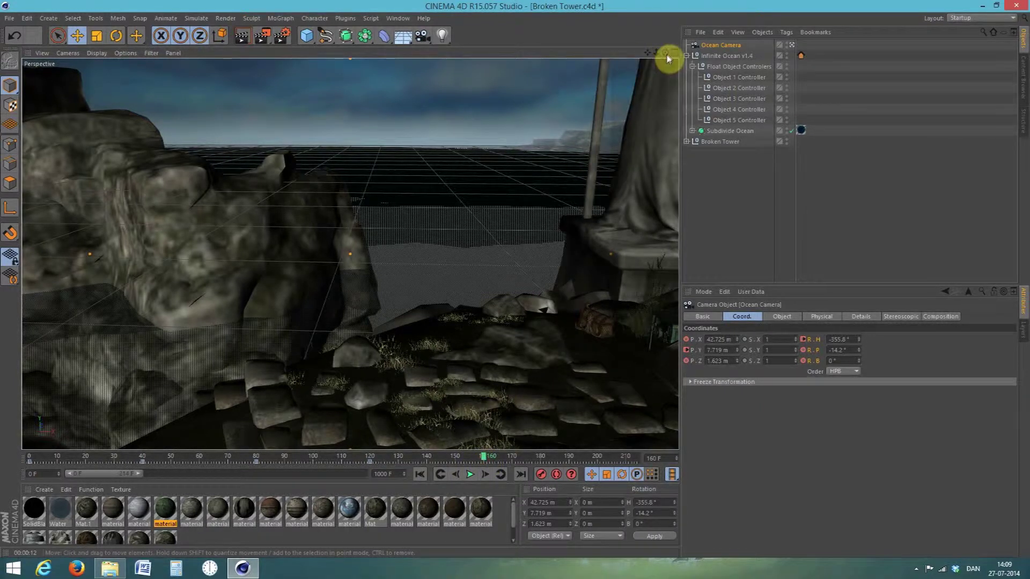
pyautogui.moveTo(665, 53)
pyautogui.mouseDown()
pyautogui.moveTo(737, 70)
pyautogui.moveTo(660, 96)
pyautogui.moveTo(655, 69)
pyautogui.moveTo(713, 51)
pyautogui.moveTo(657, 56)
pyautogui.mouseUp()
pyautogui.scroll(5, 444, 234)
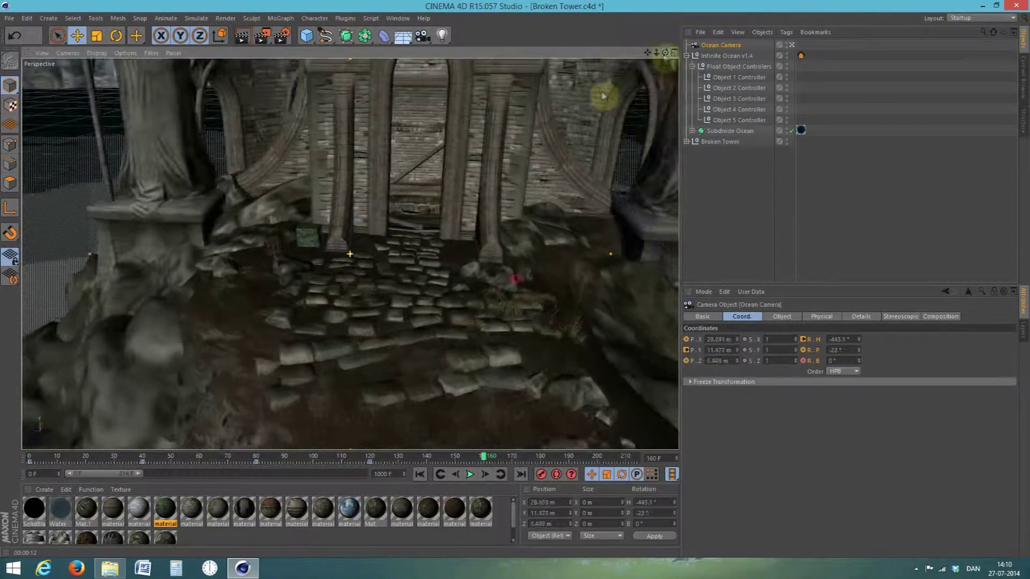
pyautogui.scroll(5, 432, 191)
pyautogui.scroll(6, 431, 190)
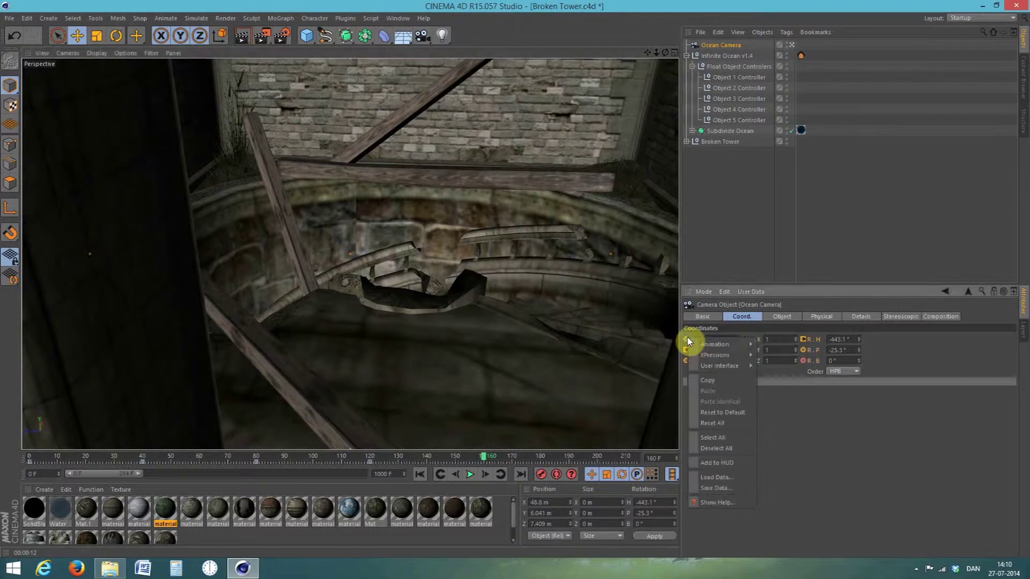
pyautogui.click(781, 345)
pyautogui.rightClick(803, 343)
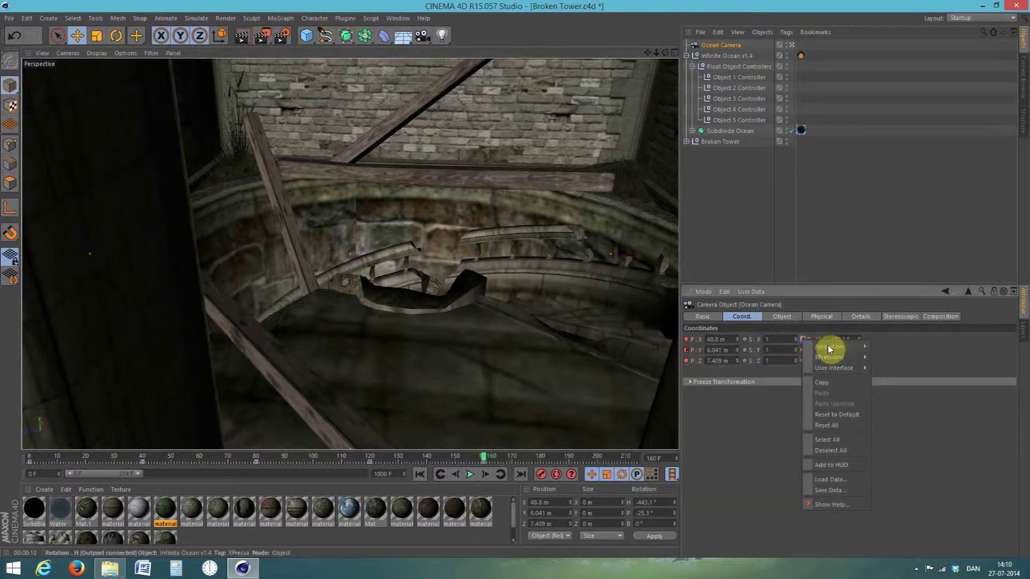
pyautogui.click(878, 348)
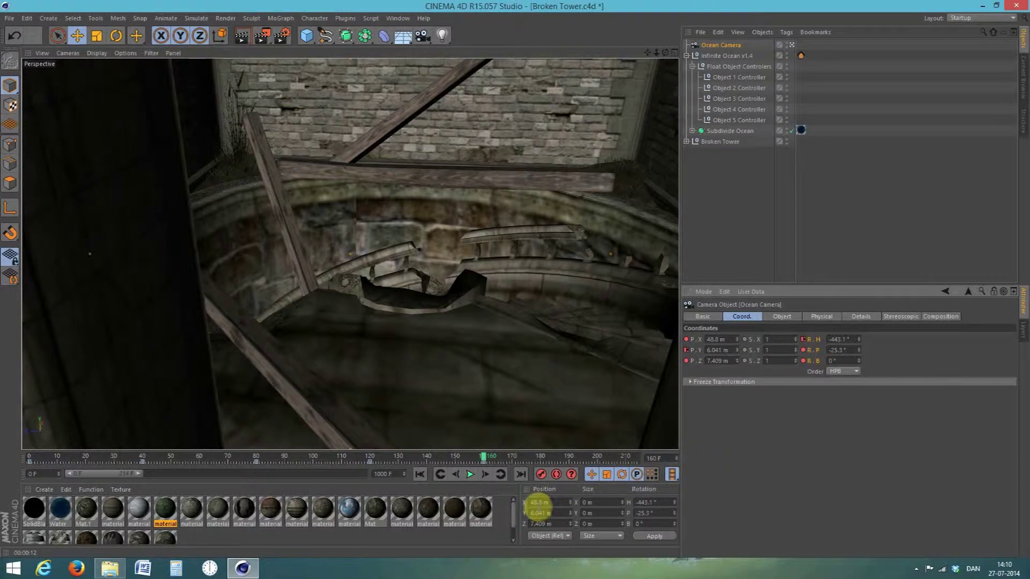
# Play the camera flight from the start of the timeline and return to frame 0.
pyautogui.click(418, 474)
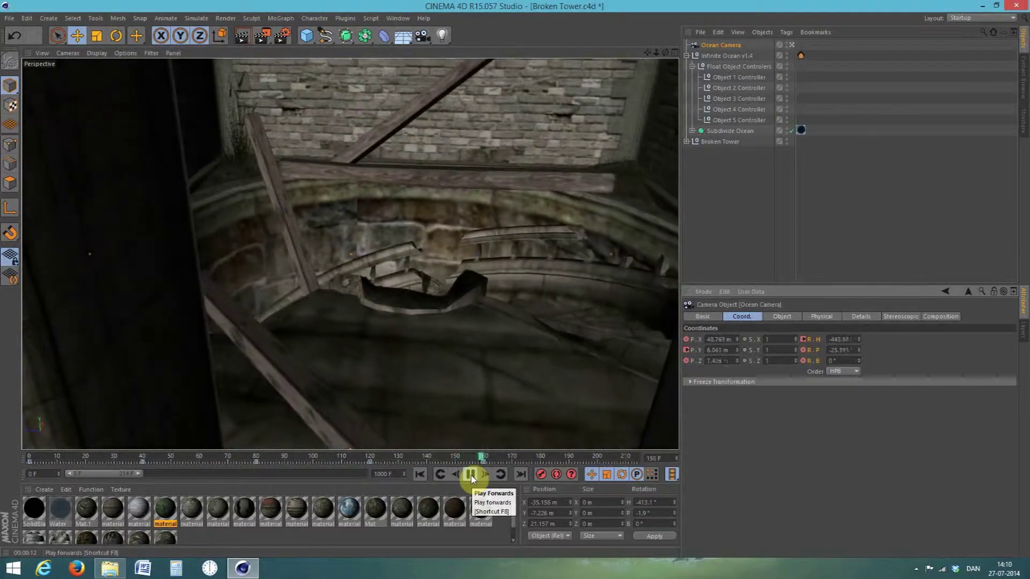
pyautogui.click(421, 474)
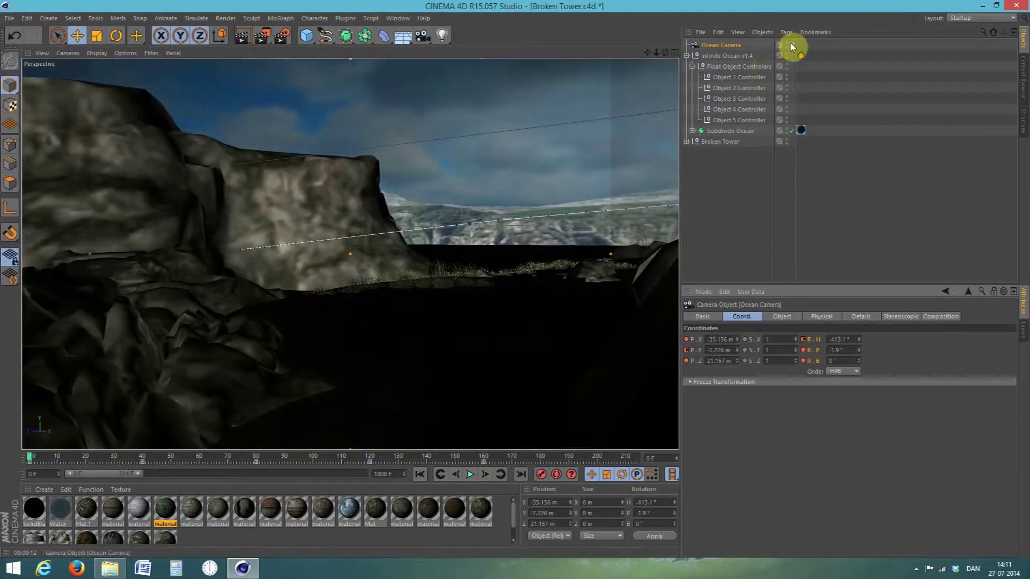
# Leave Ocean Camera's view and keyframe Infinite Ocean v1.4's Overall Height at frame 0.
pyautogui.click(792, 45)
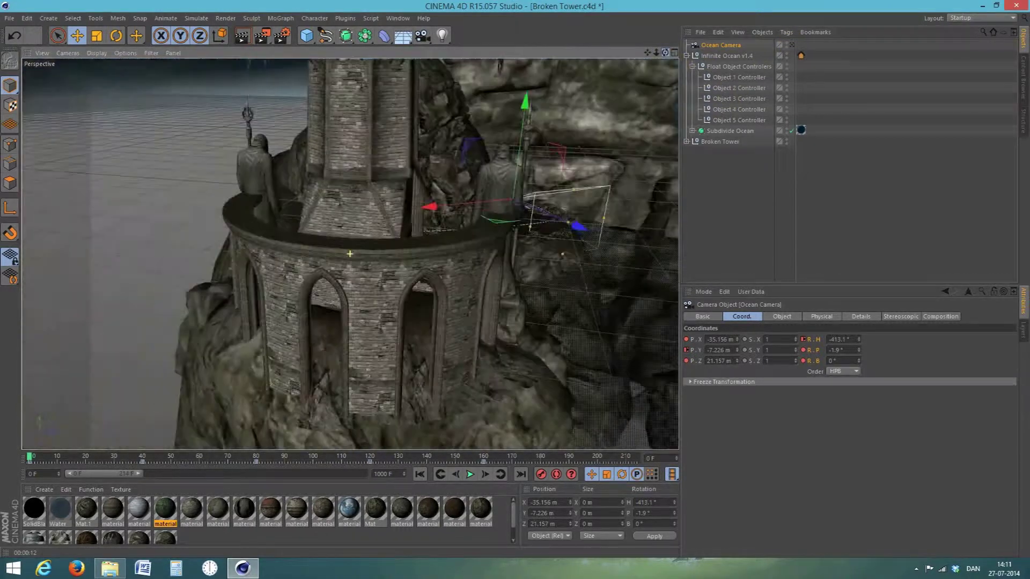
pyautogui.moveTo(665, 53)
pyautogui.mouseDown()
pyautogui.moveTo(633, 56)
pyautogui.moveTo(692, 52)
pyautogui.moveTo(654, 60)
pyautogui.mouseUp()
pyautogui.click(721, 56)
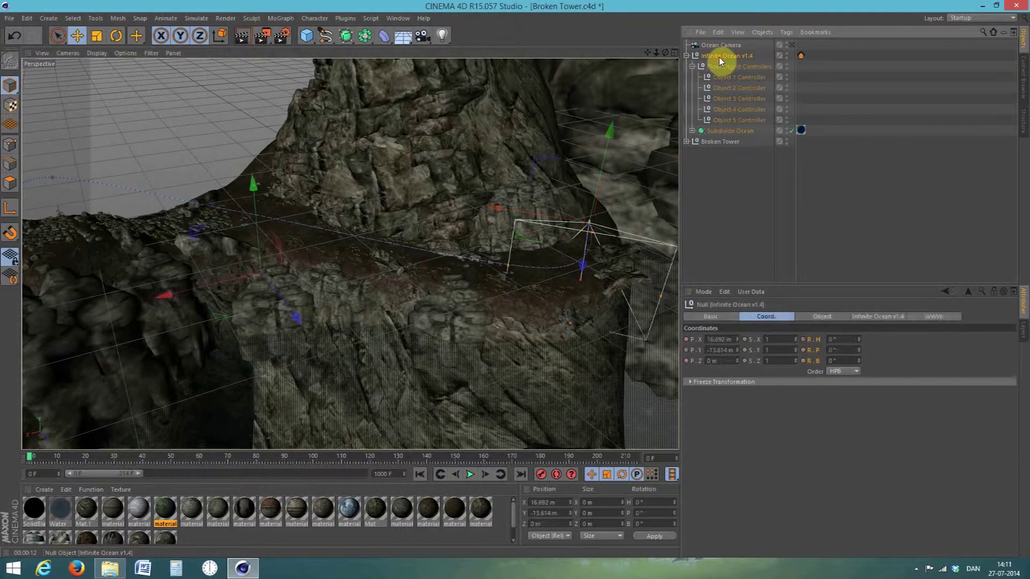
pyautogui.click(874, 317)
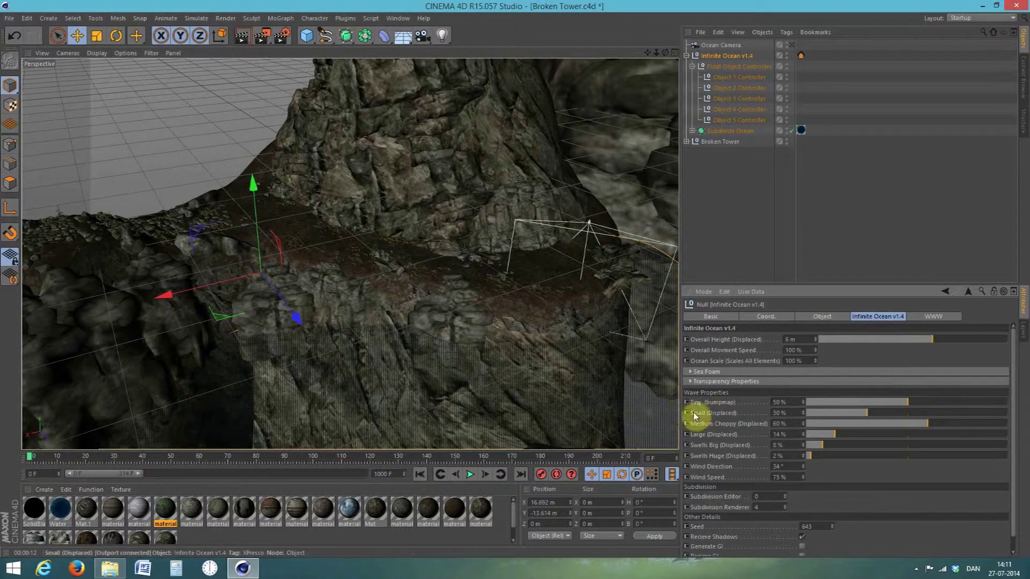
pyautogui.click(703, 341)
# Keyframe the ocean's Foam Coverage, both White Caps settings and the wave properties from Tiny to Swells Huge at frame 0.
pyautogui.click(691, 372)
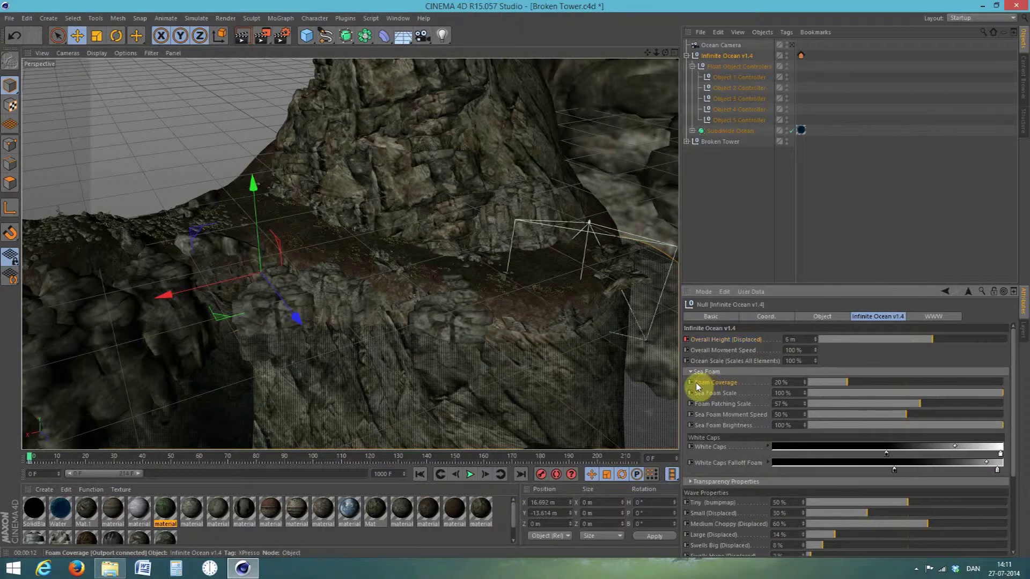
pyautogui.scroll(-3, 726, 414)
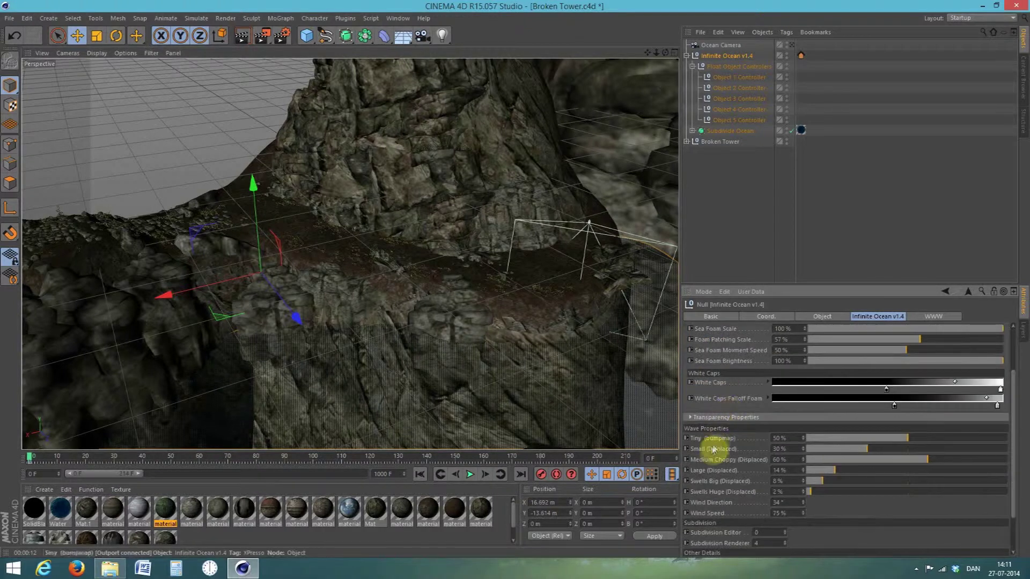
pyautogui.rightClick(704, 386)
pyautogui.click(777, 396)
pyautogui.scroll(-2, 715, 401)
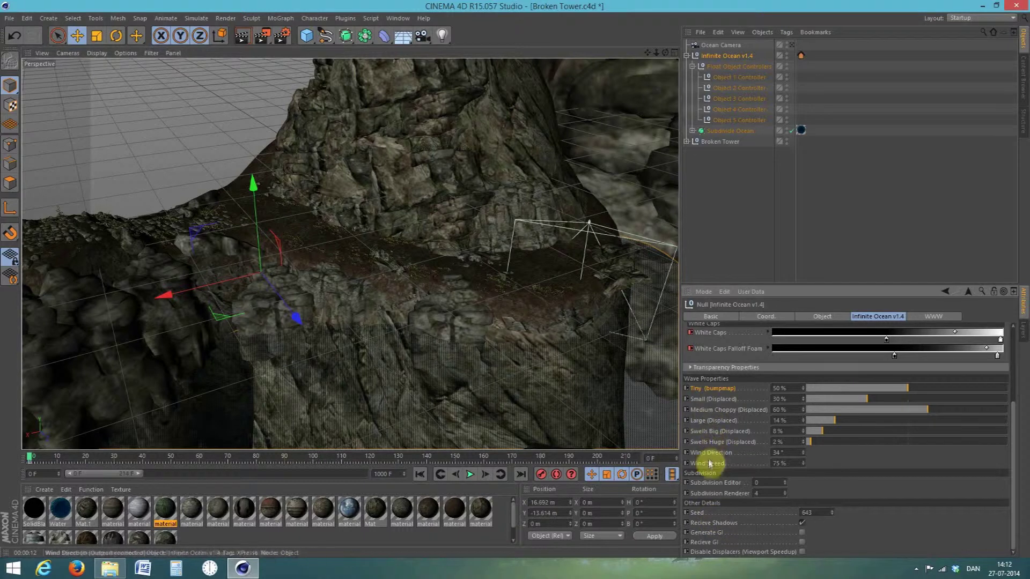
pyautogui.moveTo(709, 447); pyautogui.dragTo(787, 395)
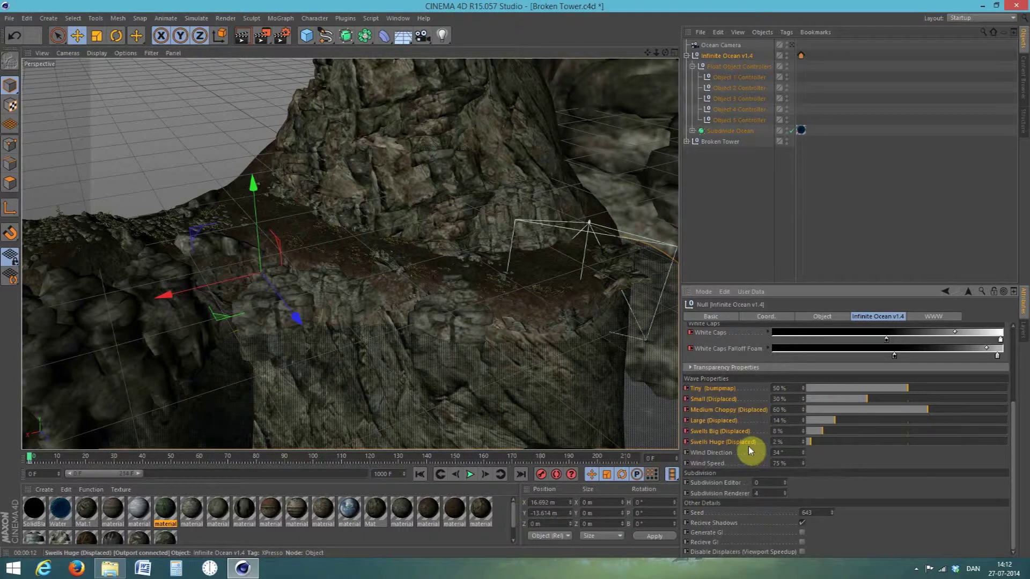
pyautogui.moveTo(1012, 478); pyautogui.dragTo(1013, 451)
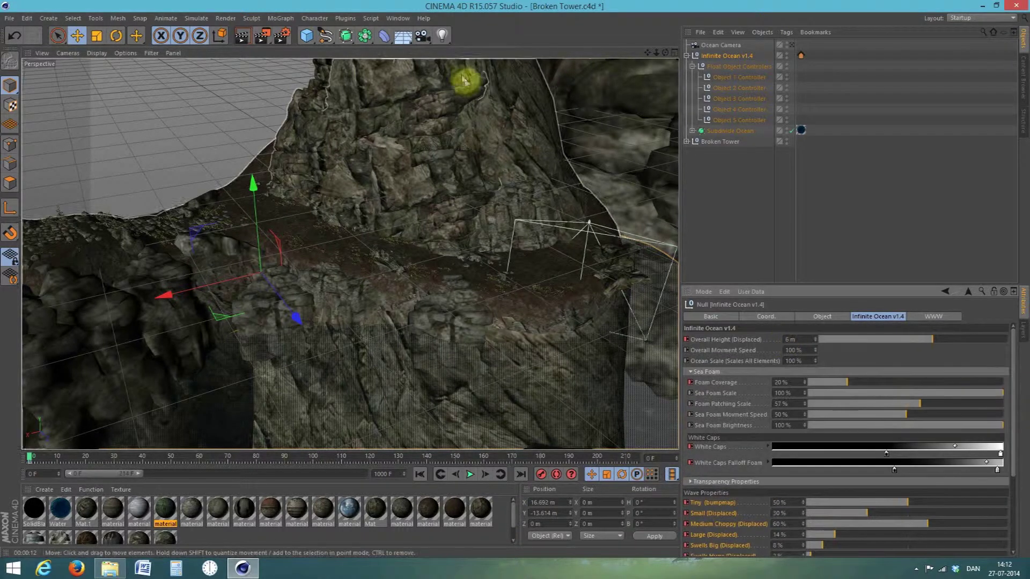
# At frame 40, keyframe the ocean's wave properties from Tiny to Swells Huge and both White Caps settings.
pyautogui.click(143, 459)
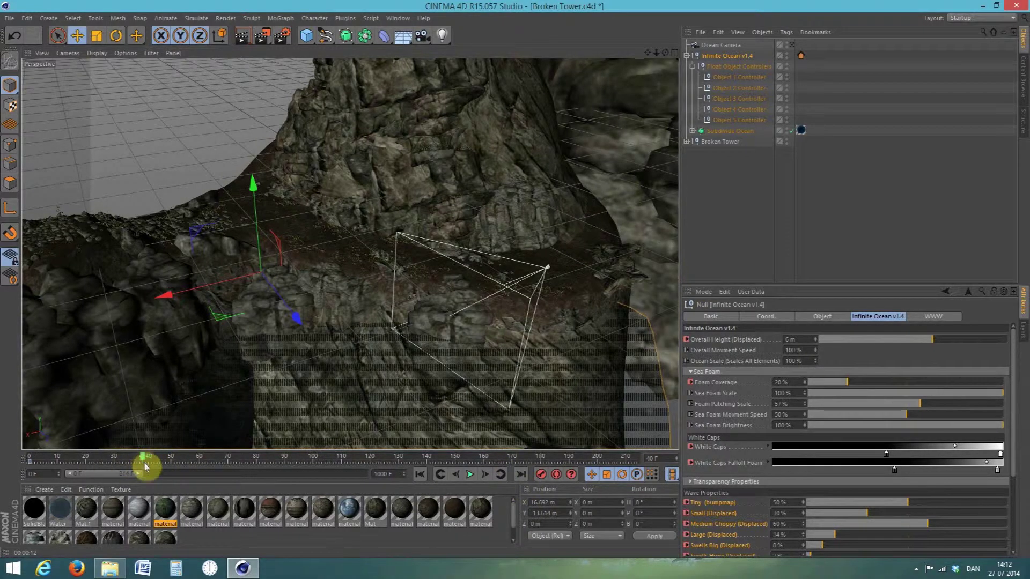
pyautogui.rightClick(698, 506)
pyautogui.moveTo(755, 398)
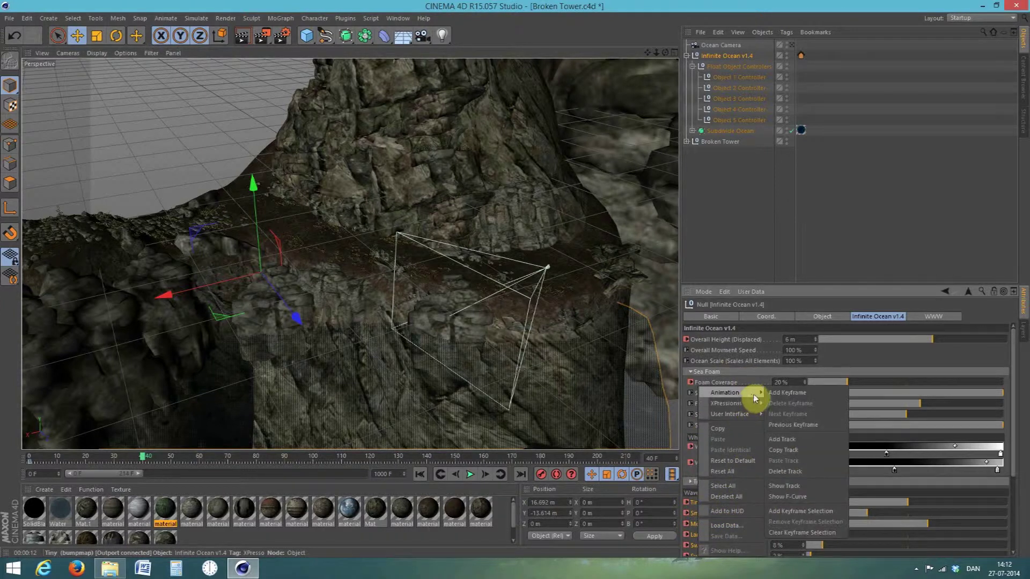
pyautogui.click(799, 394)
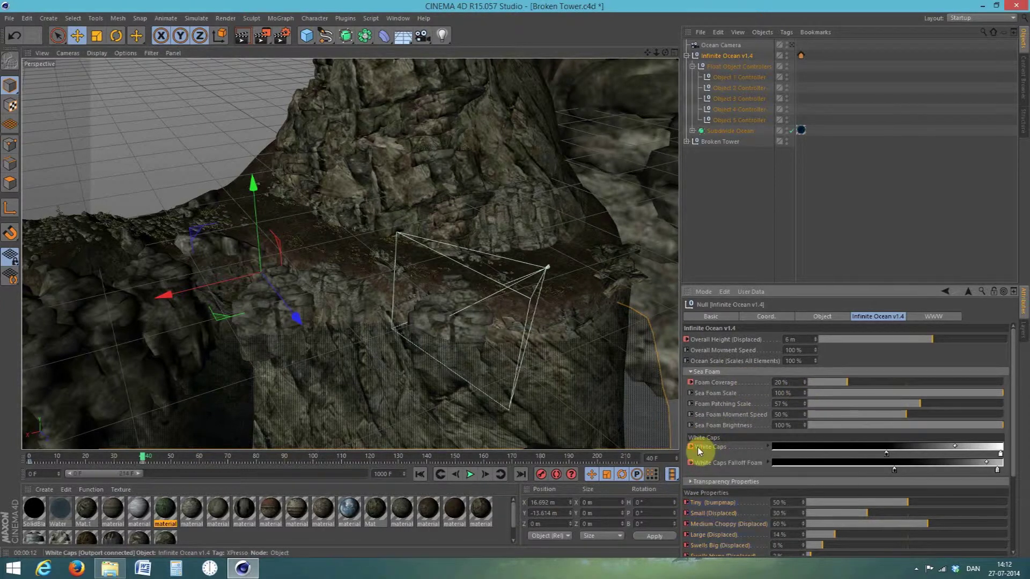
pyautogui.rightClick(710, 463)
pyautogui.moveTo(755, 393)
pyautogui.click(800, 394)
# Keyframe the ocean's Foam Coverage and Overall Height at frame 40.
pyautogui.rightClick(702, 383)
pyautogui.click(793, 392)
pyautogui.rightClick(702, 339)
pyautogui.moveTo(740, 346)
pyautogui.click(794, 347)
pyautogui.moveTo(1014, 416)
pyautogui.mouseDown()
pyautogui.moveTo(1017, 472)
pyautogui.moveTo(1022, 409)
pyautogui.mouseUp()
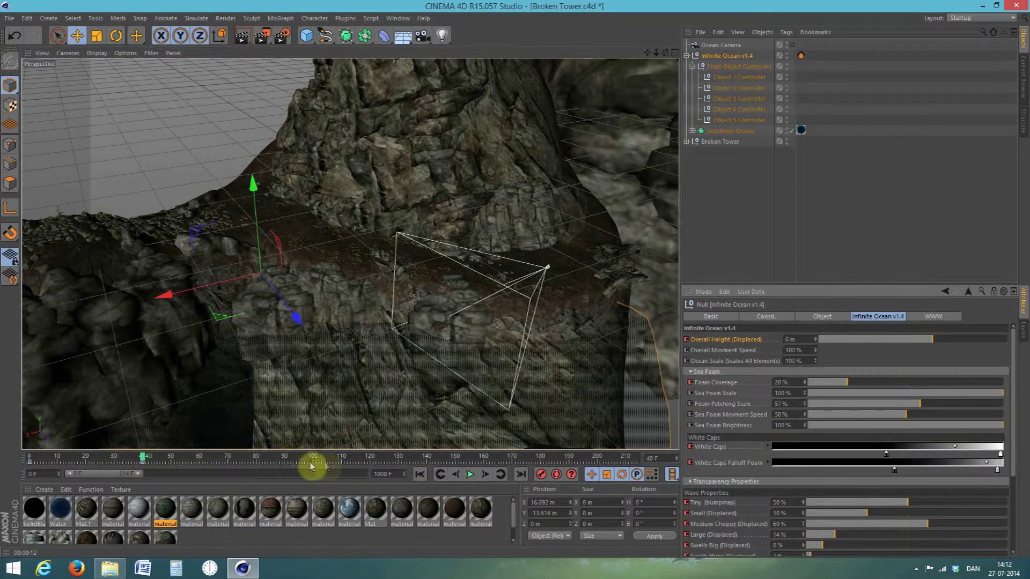
# At frame 0, keyframe the position and rotation coordinates of the Infinite Ocean v1.4 object.
pyautogui.click(424, 461)
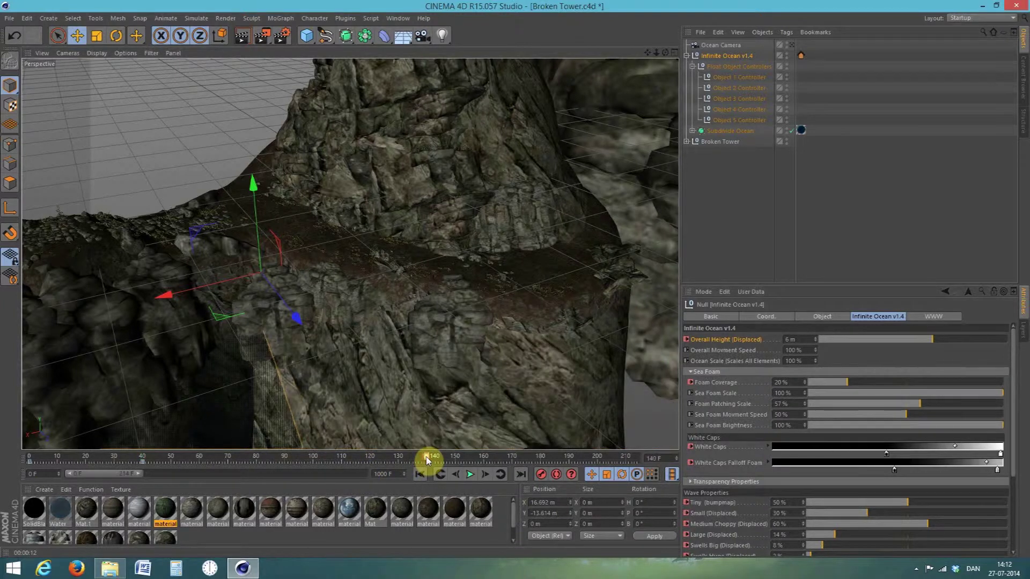
pyautogui.moveTo(665, 53); pyautogui.dragTo(872, 129)
pyautogui.click(370, 458)
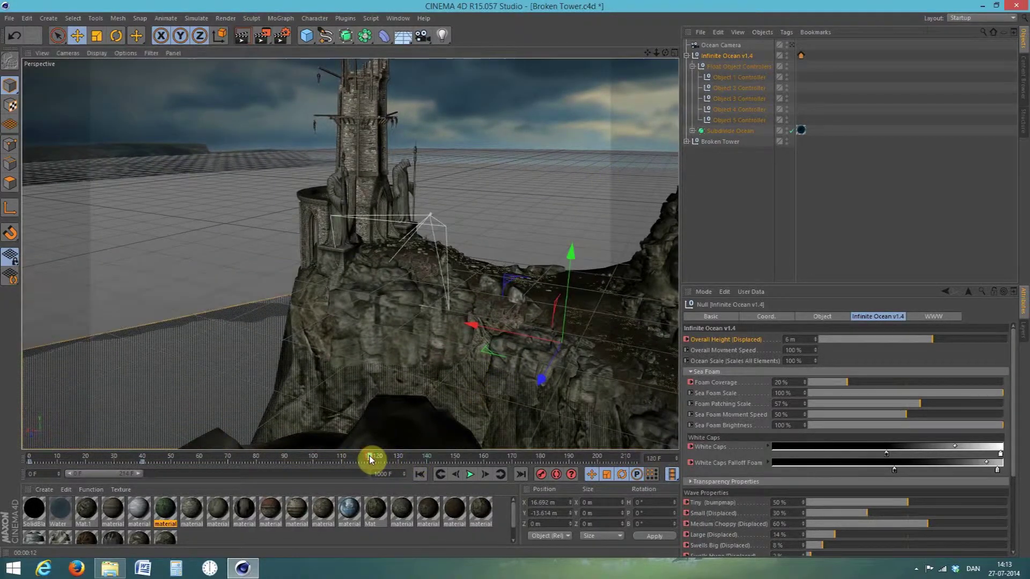
pyautogui.click(572, 256)
pyautogui.click(766, 317)
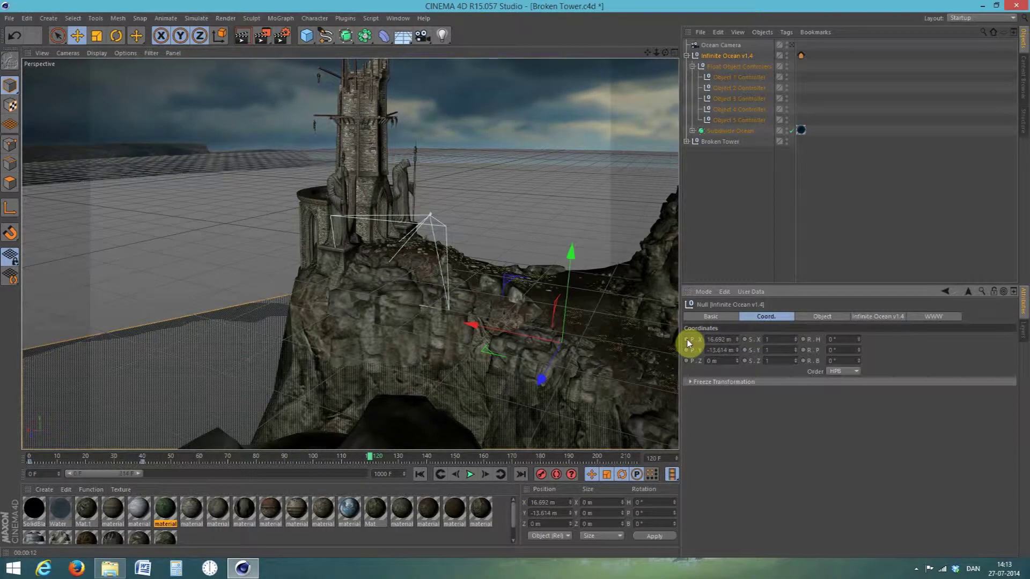
pyautogui.click(422, 476)
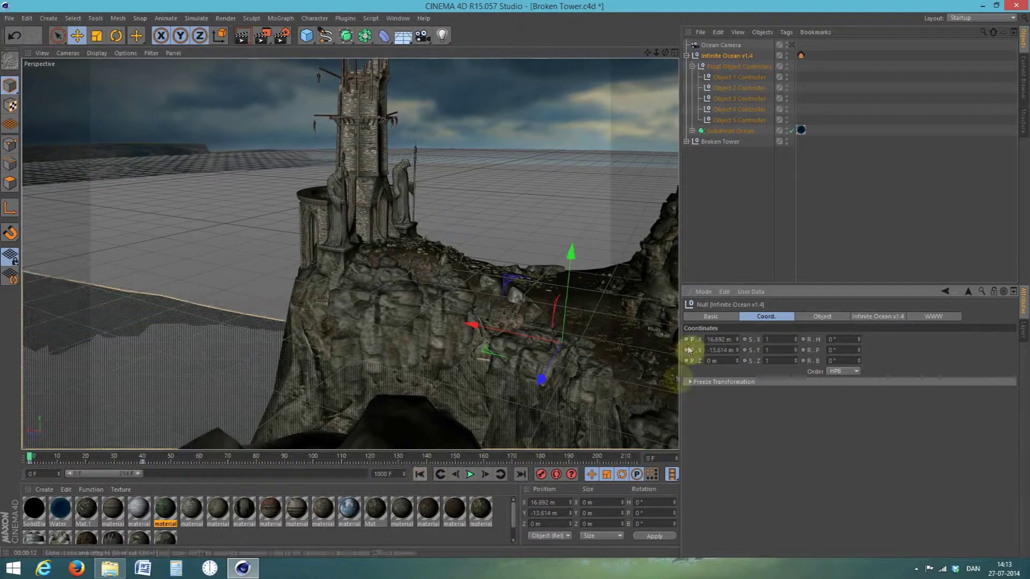
pyautogui.rightClick(689, 343)
pyautogui.click(743, 349)
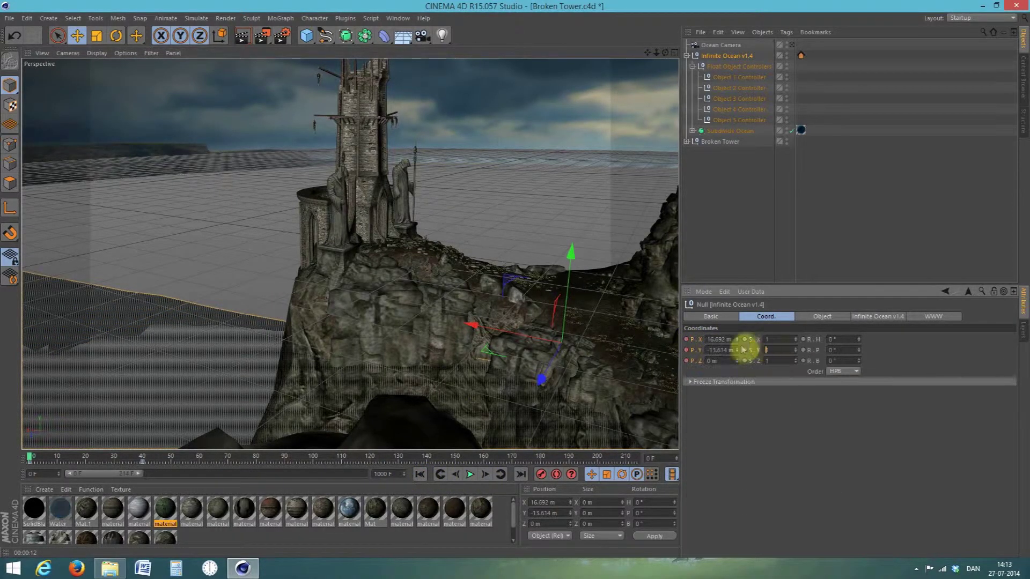
pyautogui.rightClick(805, 343)
pyautogui.click(855, 349)
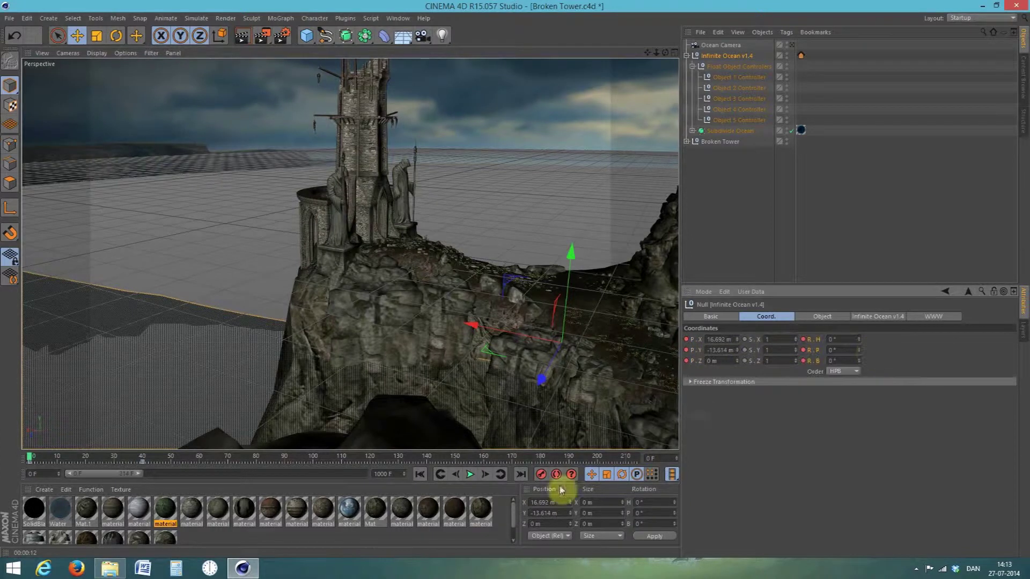
# At frame 40, keyframe the position and rotation coordinates of the Infinite Ocean v1.4 object.
pyautogui.click(371, 460)
pyautogui.click(142, 460)
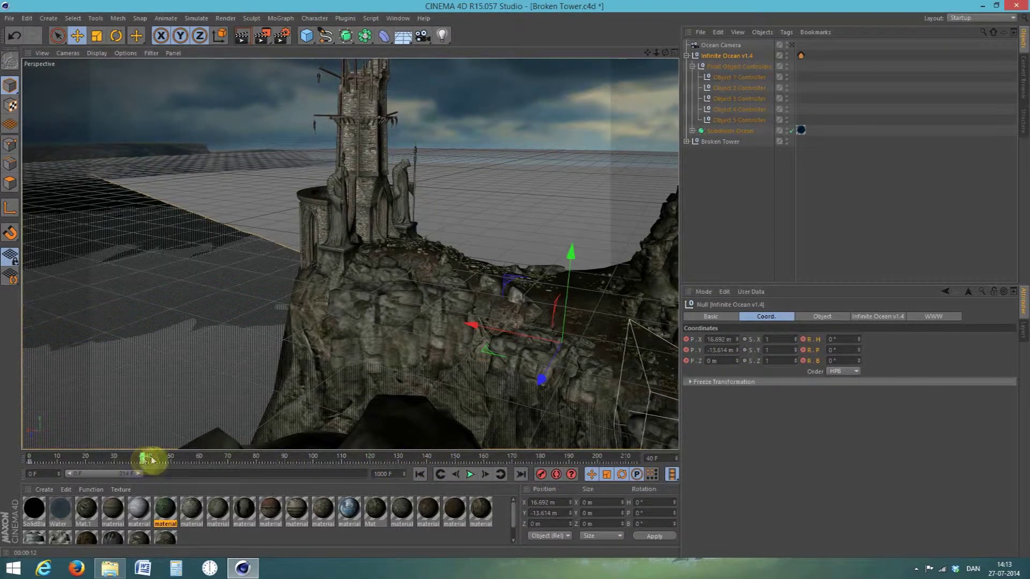
pyautogui.rightClick(687, 344)
pyautogui.click(850, 352)
# At frame 120, raise the ocean to a Y position of about -1.473 m and keyframe its position and rotation.
pyautogui.click(369, 460)
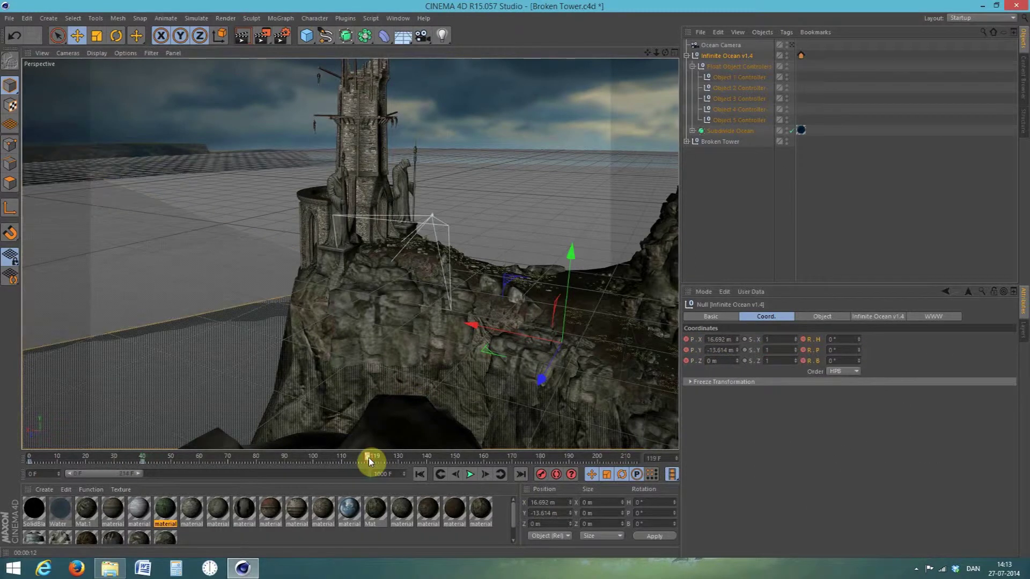
pyautogui.moveTo(572, 253); pyautogui.dragTo(598, 191)
pyautogui.rightClick(704, 343)
pyautogui.moveTo(713, 343)
pyautogui.click(770, 343)
pyautogui.rightClick(804, 342)
pyautogui.moveTo(831, 343)
pyautogui.click(883, 343)
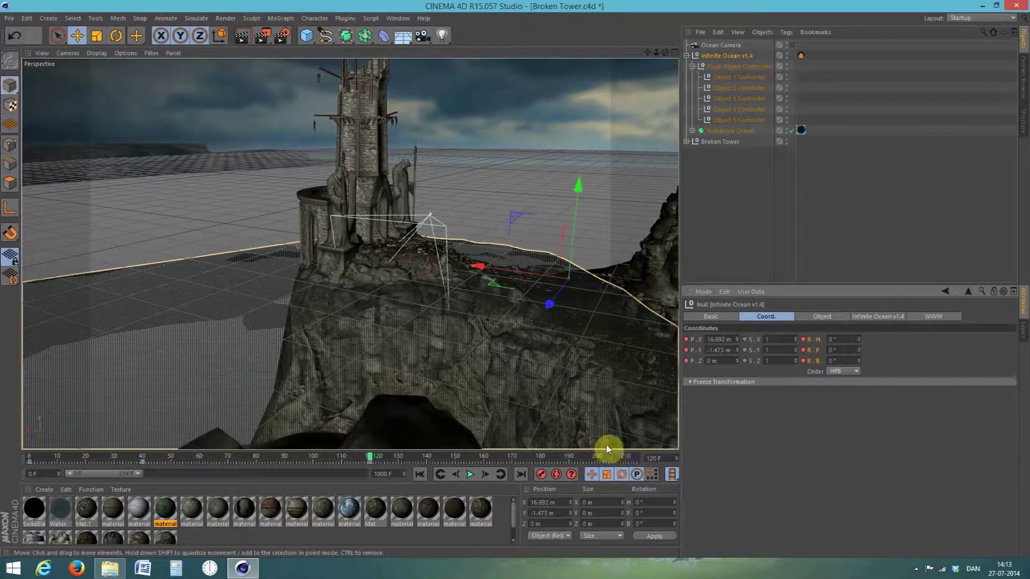
# Play the animation from the first frame to check the rising ocean, then rewind it.
pyautogui.click(420, 474)
pyautogui.click(470, 476)
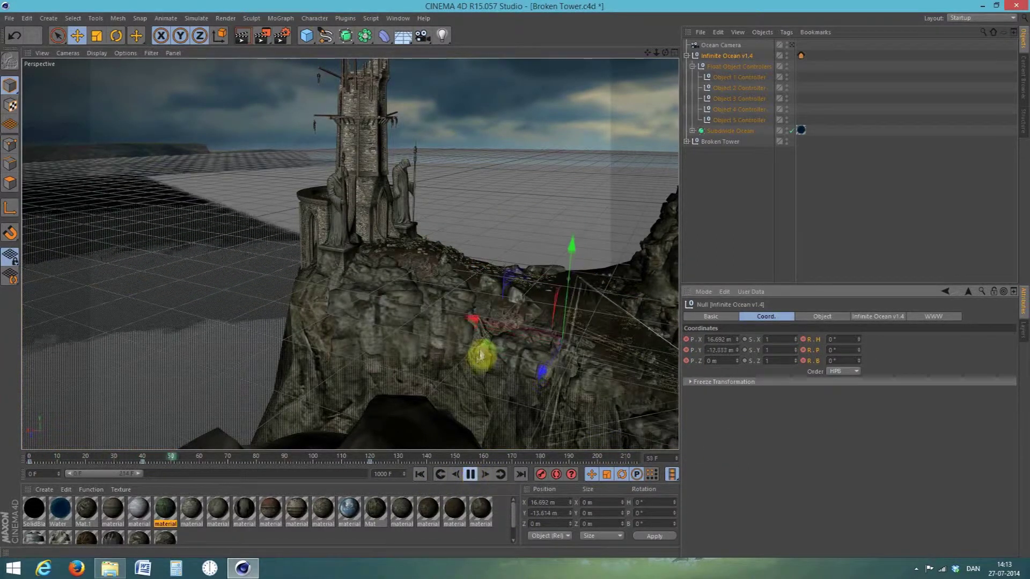
pyautogui.click(470, 475)
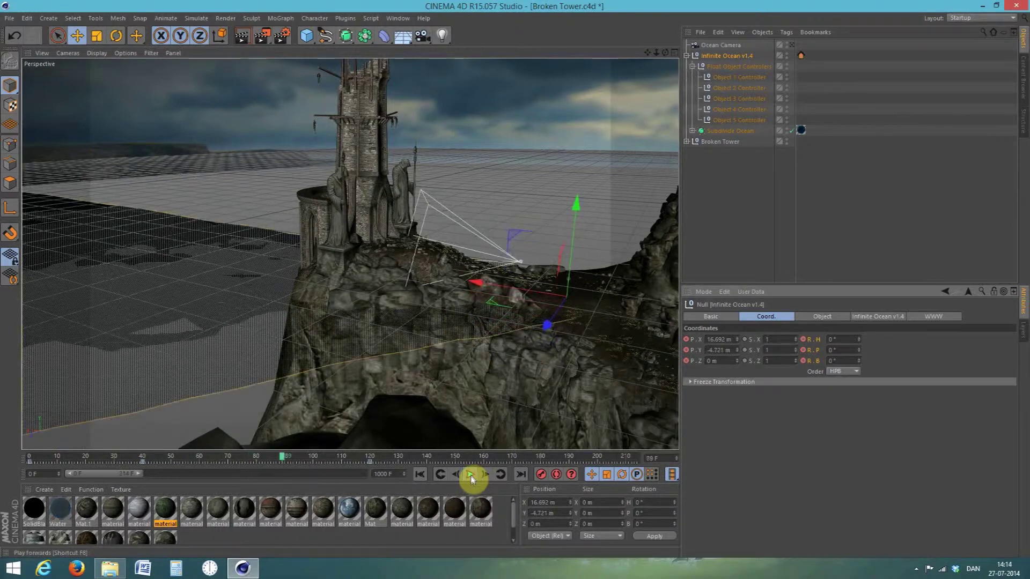
pyautogui.click(420, 474)
# At frame 120, set the ocean's Overall Height to 8.01 m and Foam Coverage to 70%, and keyframe both.
pyautogui.click(879, 317)
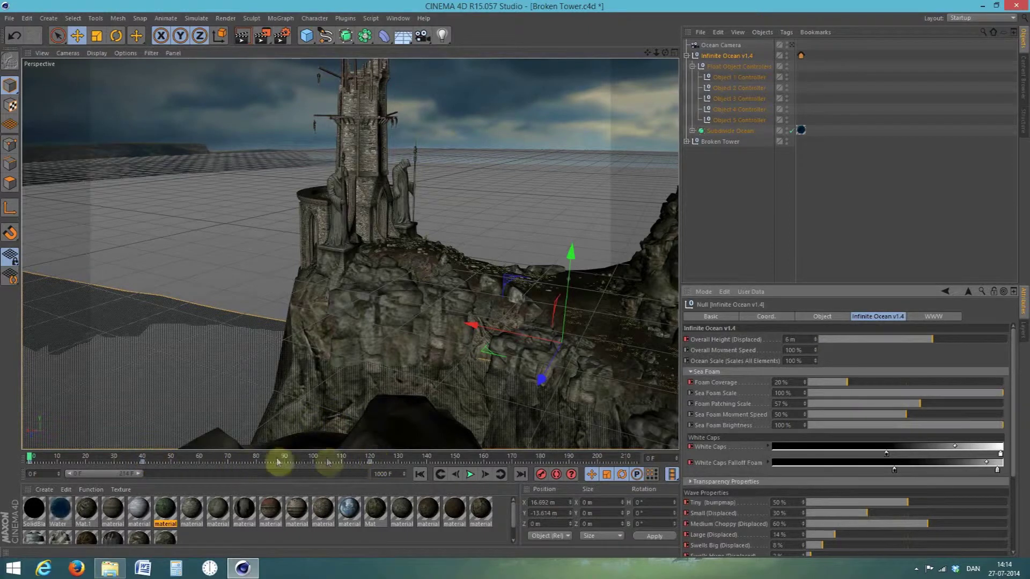
pyautogui.moveTo(277, 462); pyautogui.dragTo(371, 462)
pyautogui.click(788, 339)
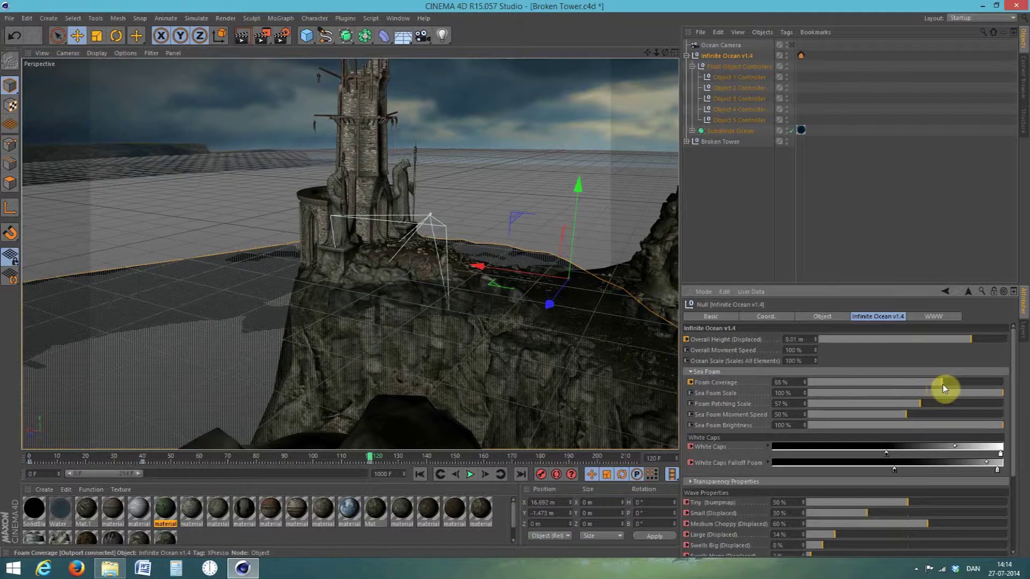
pyautogui.rightClick(696, 382)
pyautogui.moveTo(713, 390)
pyautogui.click(769, 391)
pyautogui.rightClick(694, 340)
pyautogui.click(770, 349)
# Shift the dark knots of the White Caps and White Caps Falloff Foam gradients toward the black end and keyframe both at frame 120.
pyautogui.moveTo(886, 457); pyautogui.dragTo(834, 456)
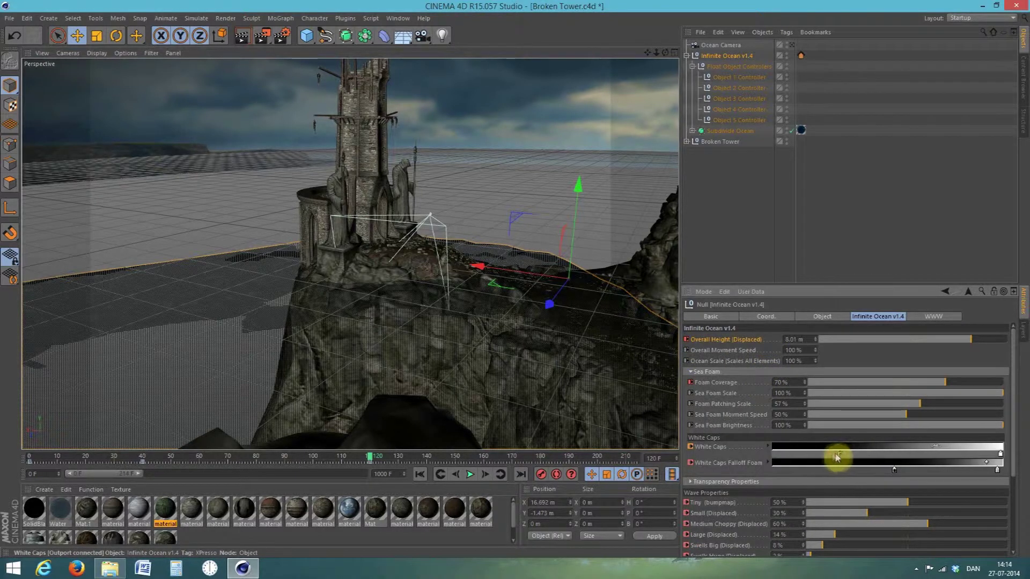
pyautogui.click(894, 470)
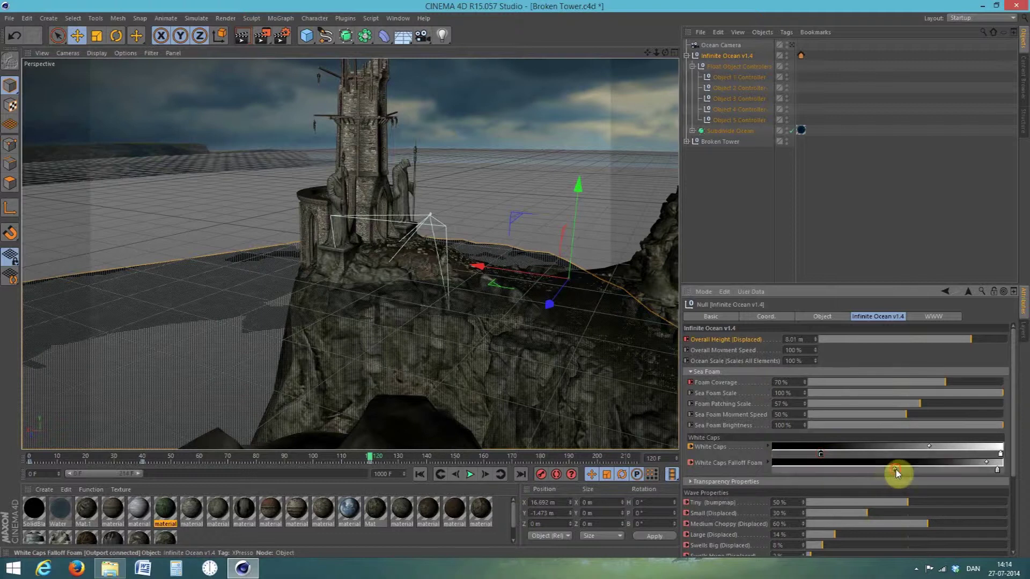
pyautogui.rightClick(712, 464)
pyautogui.click(785, 394)
pyautogui.rightClick(708, 449)
pyautogui.click(790, 395)
# Set Tiny to 78%, Small 59%, Medium Choppy 79%, Large 57%, Swells Big 61% and Swells Huge 58%, and keyframe them at frame 120.
pyautogui.moveTo(1014, 416); pyautogui.dragTo(1011, 483)
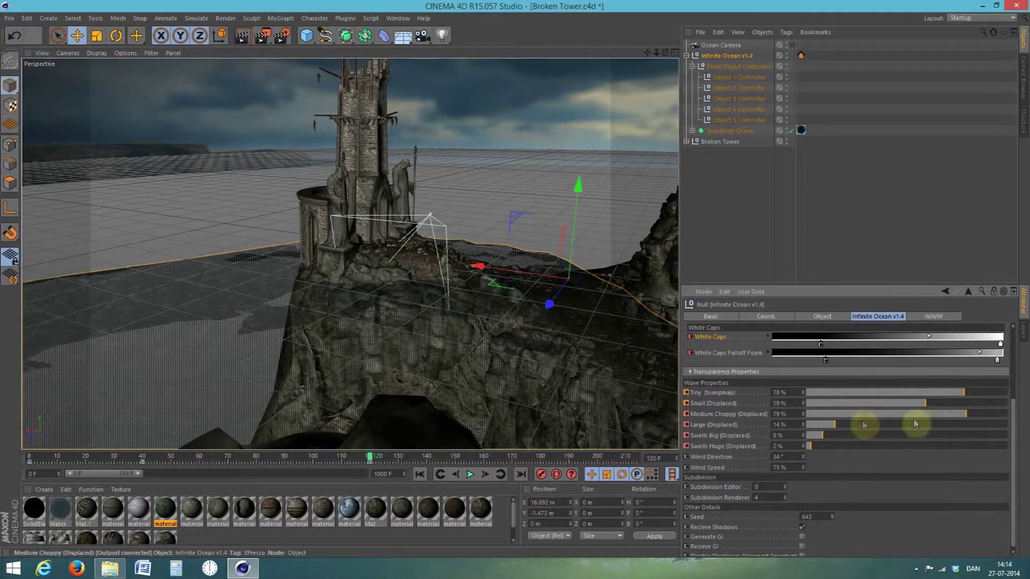
pyautogui.moveTo(858, 432); pyautogui.dragTo(907, 439)
pyautogui.moveTo(839, 440); pyautogui.dragTo(925, 449)
pyautogui.moveTo(711, 449); pyautogui.dragTo(718, 392)
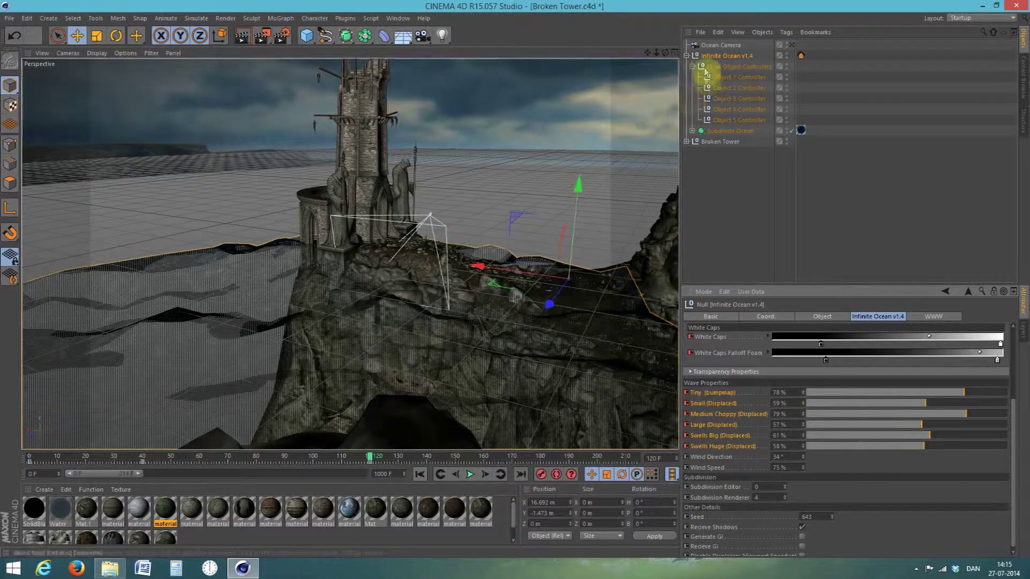
# Play the animation through the Ocean Camera and test-render the view at frame 111.
pyautogui.click(718, 46)
pyautogui.click(792, 45)
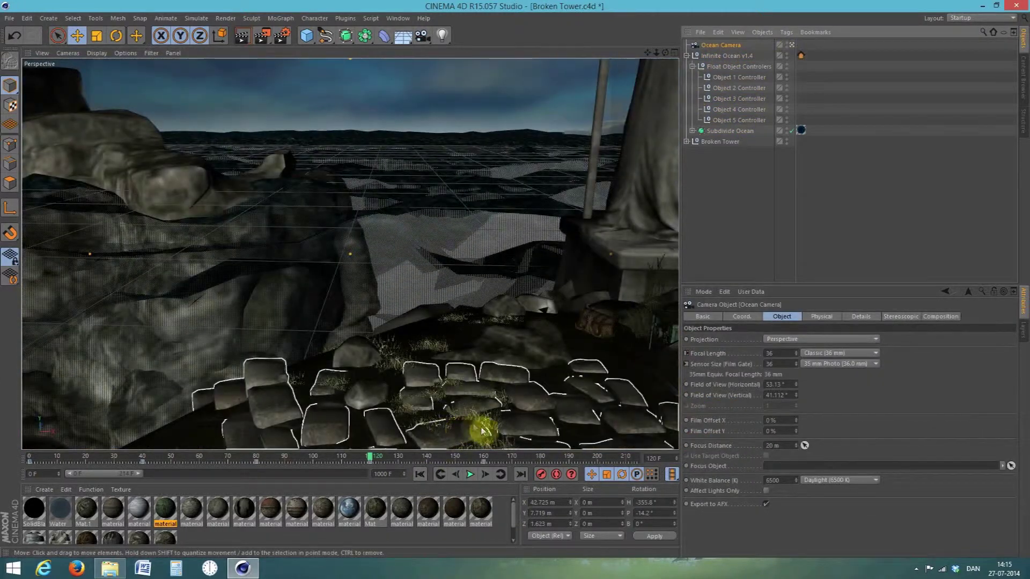
pyautogui.click(420, 475)
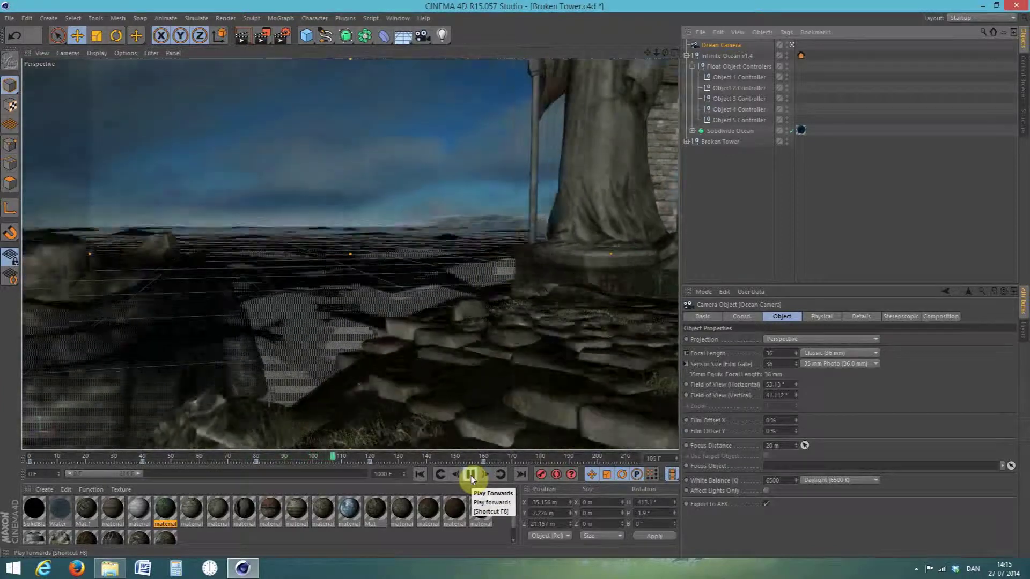
pyautogui.click(471, 475)
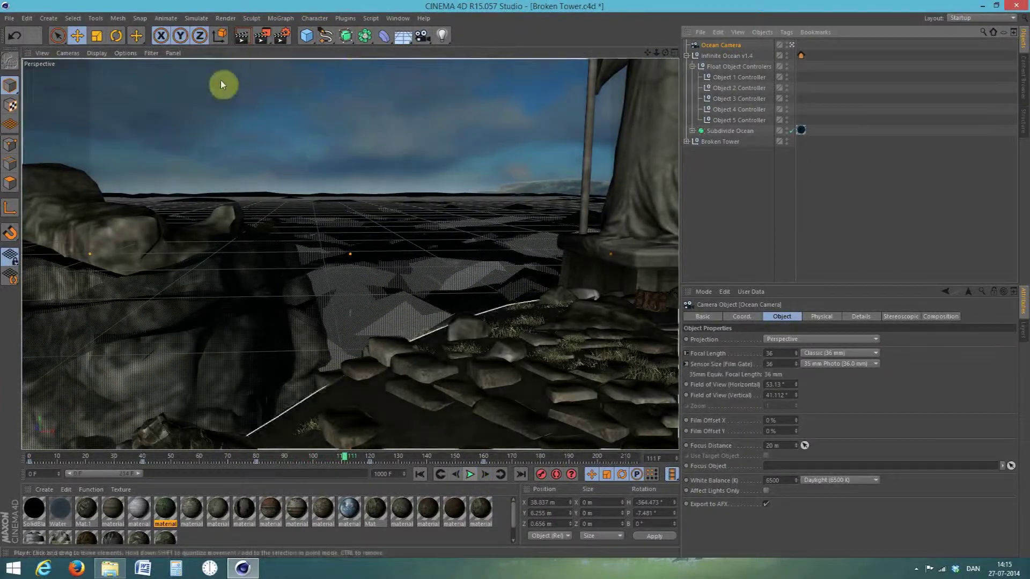
pyautogui.hotkey('ctrl', 'r')
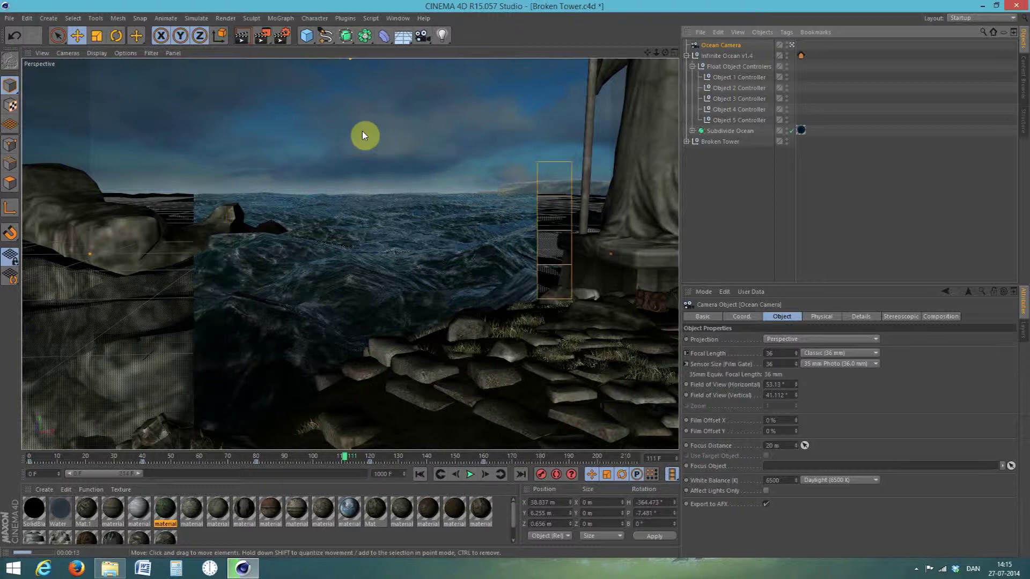
pyautogui.click(387, 262)
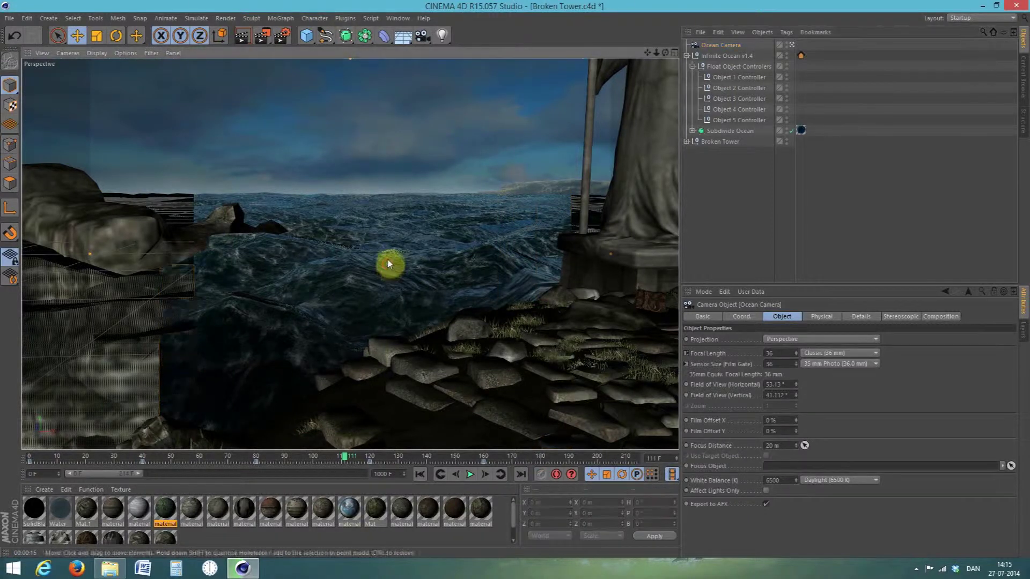
# At frame 120, shift the dark knots of both White Caps gradients toward the white end and test-render the view.
pyautogui.moveTo(345, 459); pyautogui.dragTo(372, 460)
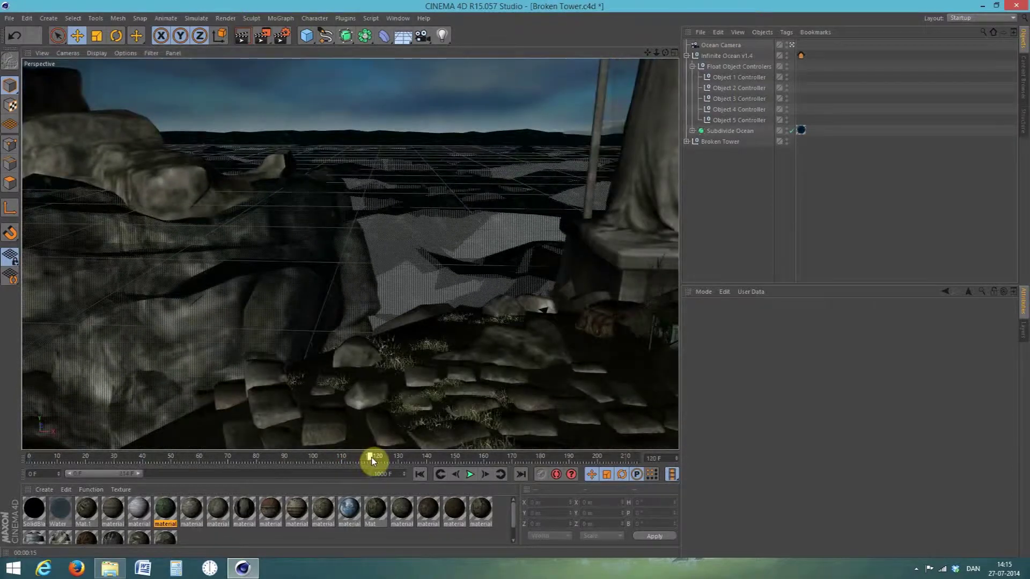
pyautogui.click(727, 56)
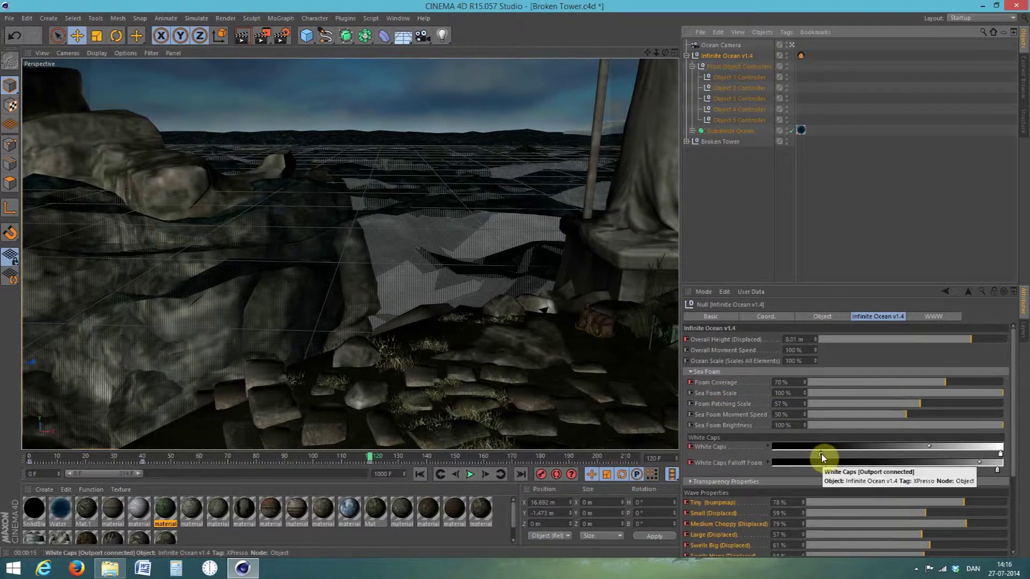
pyautogui.moveTo(820, 455); pyautogui.dragTo(878, 471)
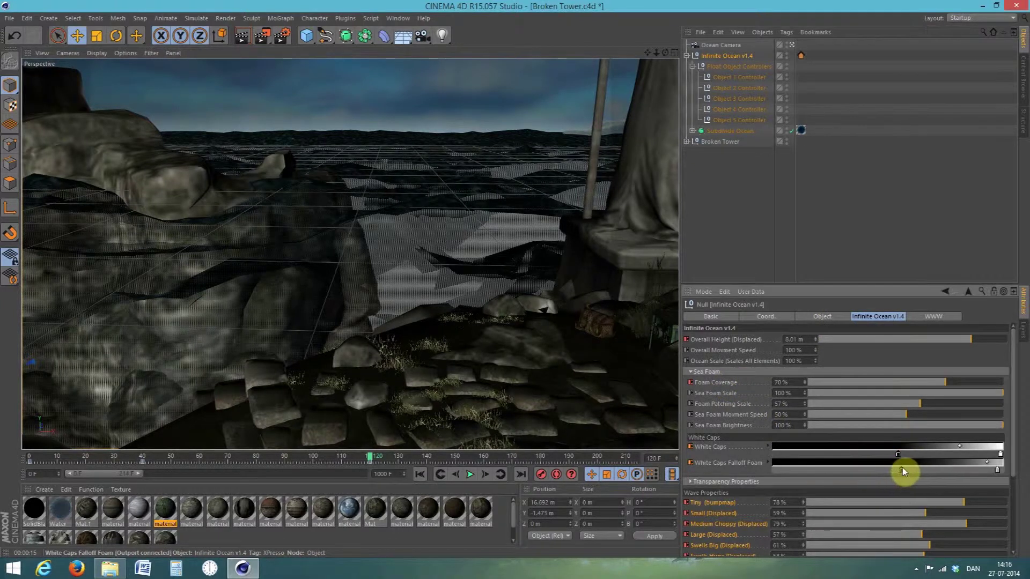
pyautogui.click(242, 38)
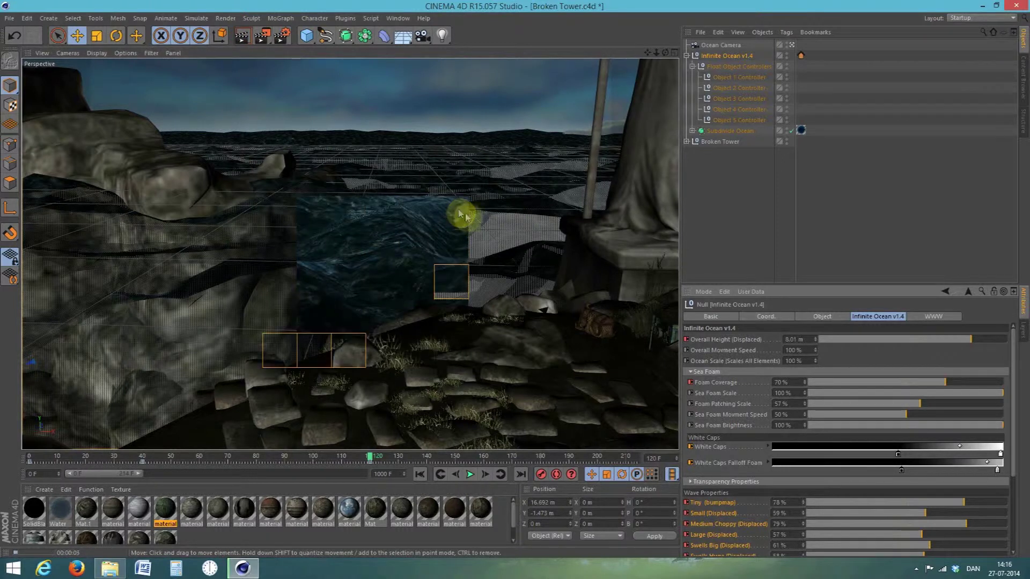
pyautogui.click(913, 456)
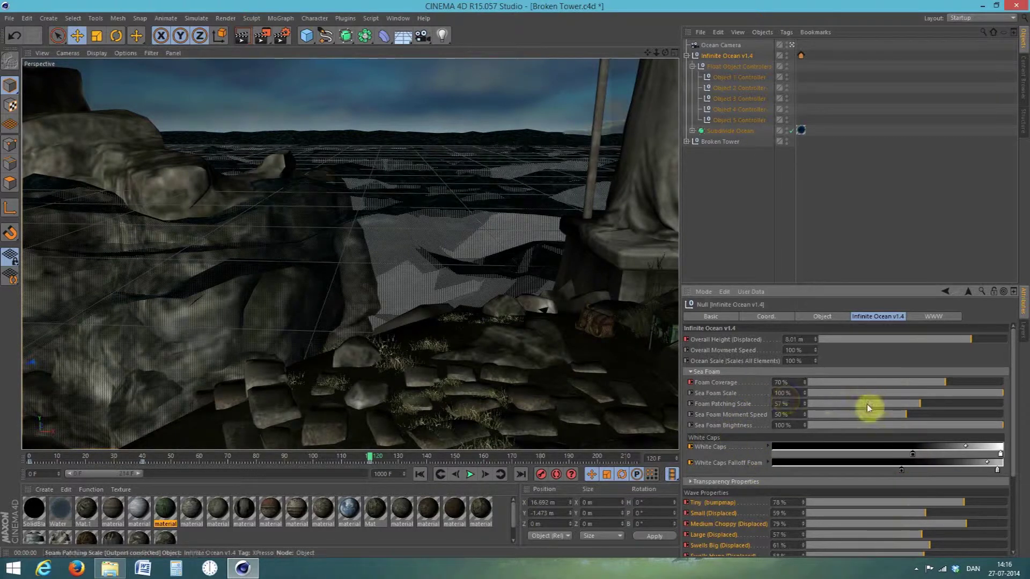
# Try a Foam Coverage of 16% on the ocean and test-render the view.
pyautogui.click(839, 384)
pyautogui.click(245, 37)
pyautogui.hotkey('ctrl', 'r')
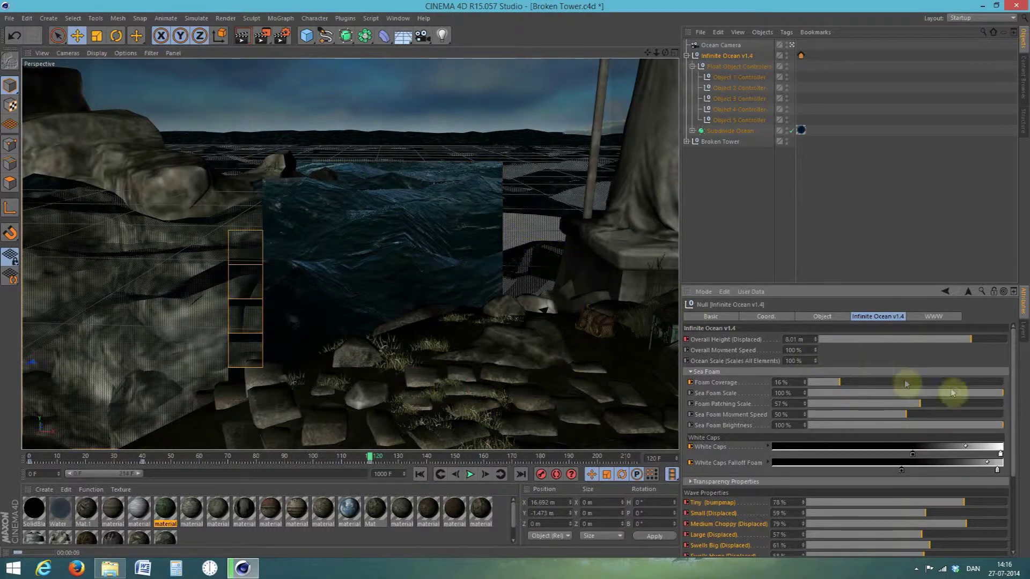
# Set the ocean's Foam Coverage to 93% and check it in a test render of the view.
pyautogui.click(976, 382)
pyautogui.click(990, 382)
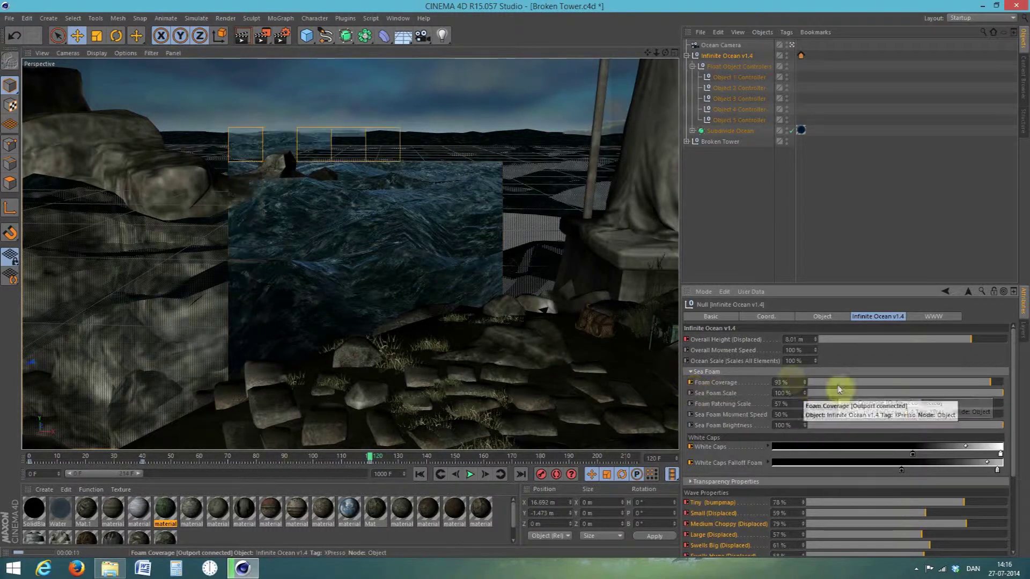
pyautogui.click(415, 283)
pyautogui.click(719, 69)
pyautogui.click(725, 56)
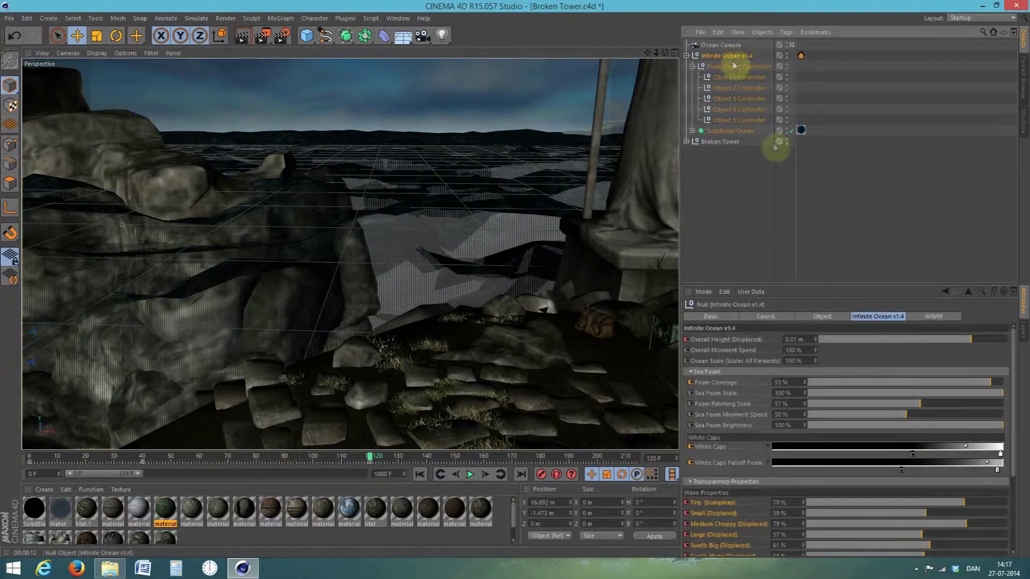
pyautogui.click(708, 383)
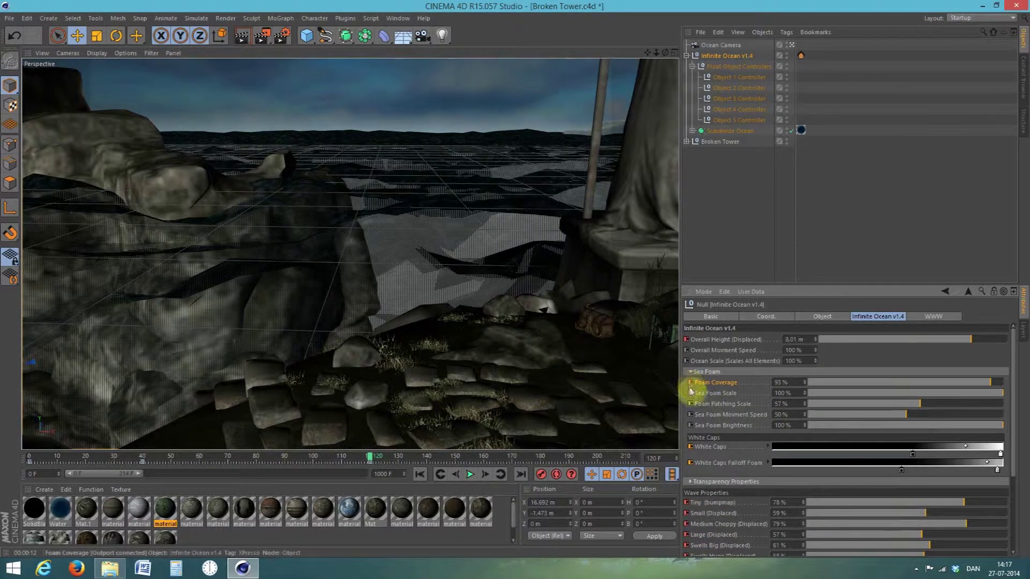
# Leave the Ocean Camera view, add a light and move it to about X 18 m, Y 15.3 m, Z 33.9 m.
pyautogui.click(722, 46)
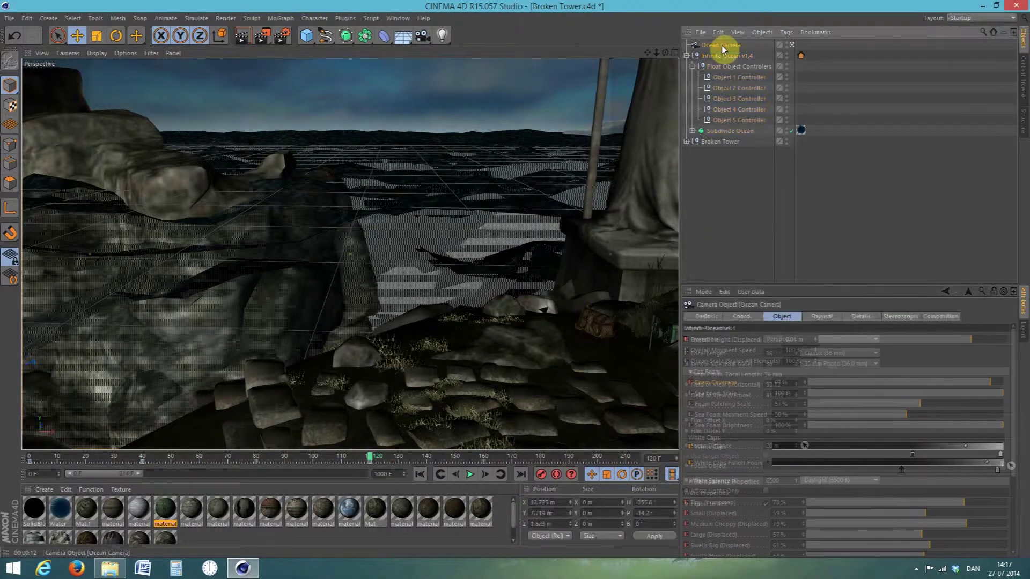
pyautogui.click(792, 46)
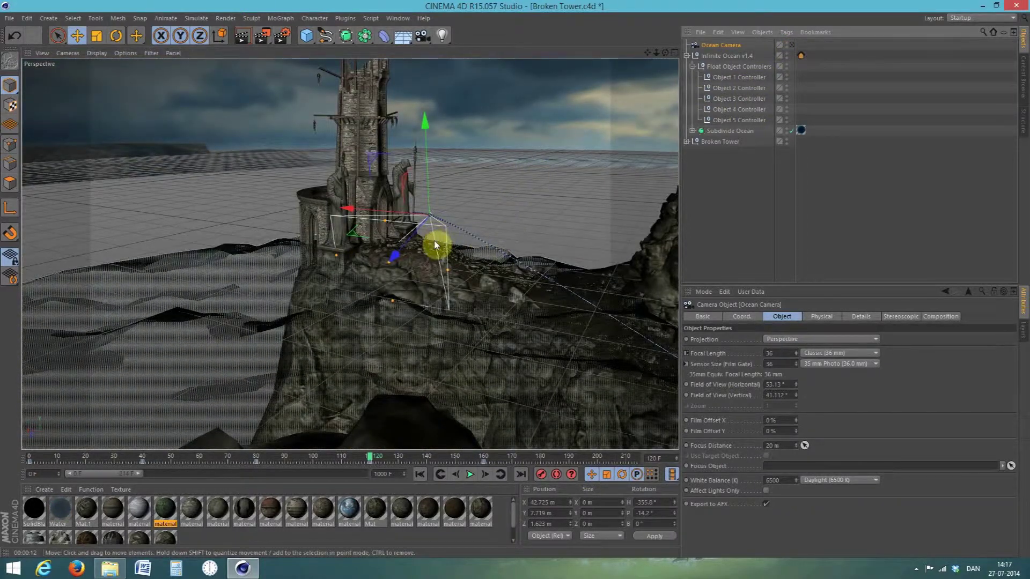
pyautogui.moveTo(442, 36); pyautogui.dragTo(472, 47)
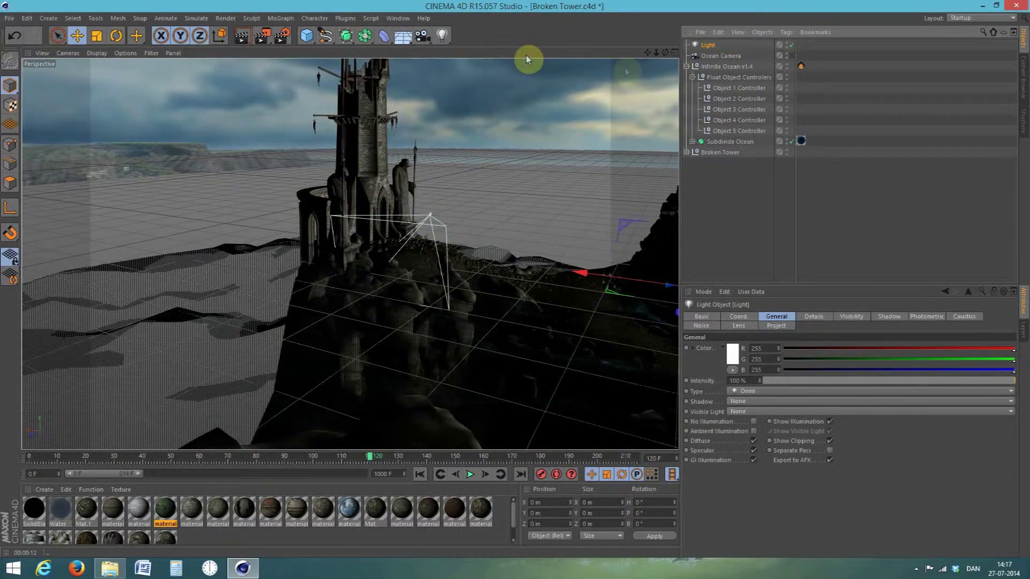
pyautogui.moveTo(665, 52); pyautogui.dragTo(514, 279)
pyautogui.moveTo(471, 191); pyautogui.dragTo(609, 230)
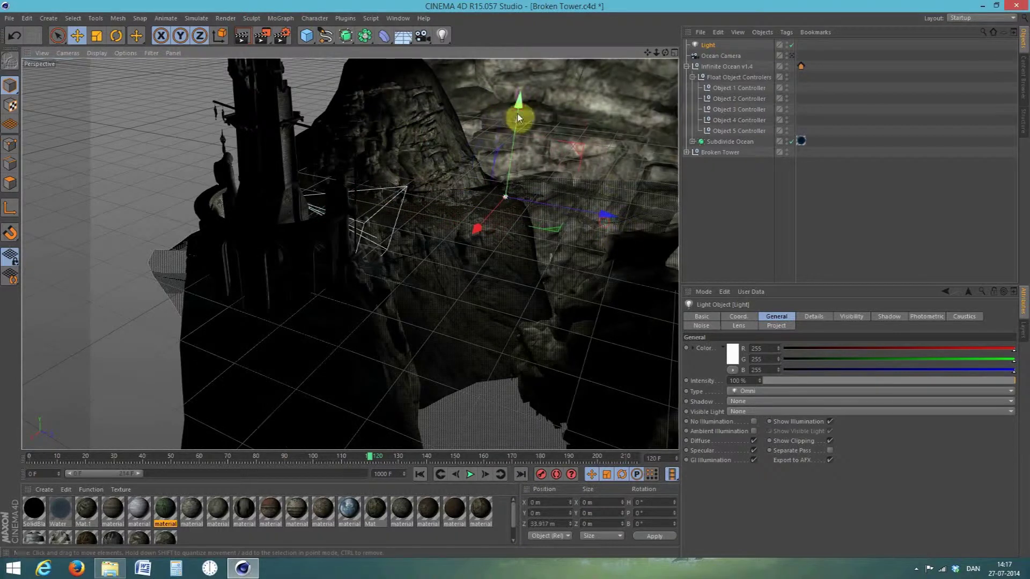
pyautogui.moveTo(517, 118); pyautogui.dragTo(516, 59)
pyautogui.moveTo(488, 156); pyautogui.dragTo(472, 193)
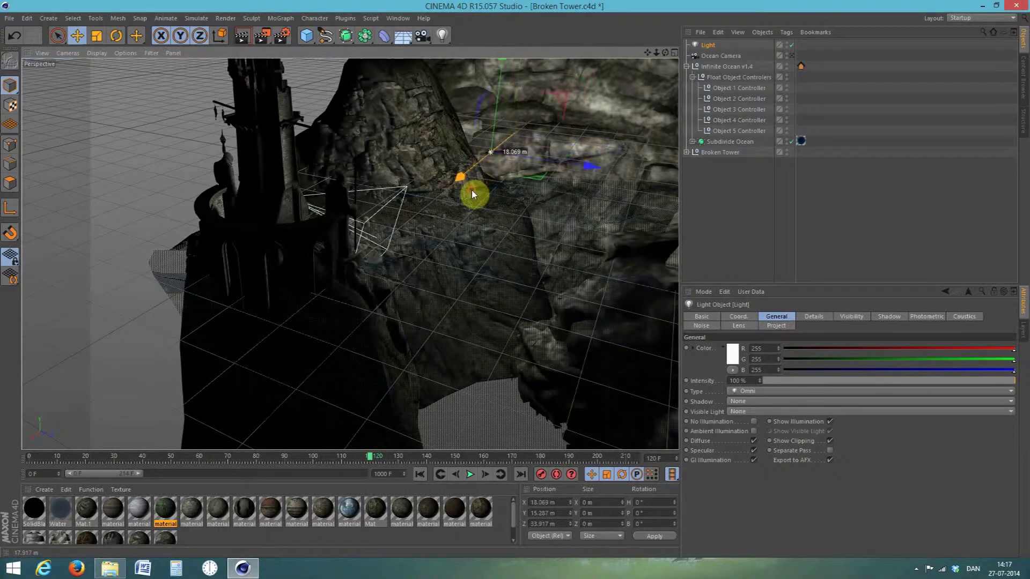
# Give the light a pale yellow colour of RGB 244, 242, 190.
pyautogui.click(731, 355)
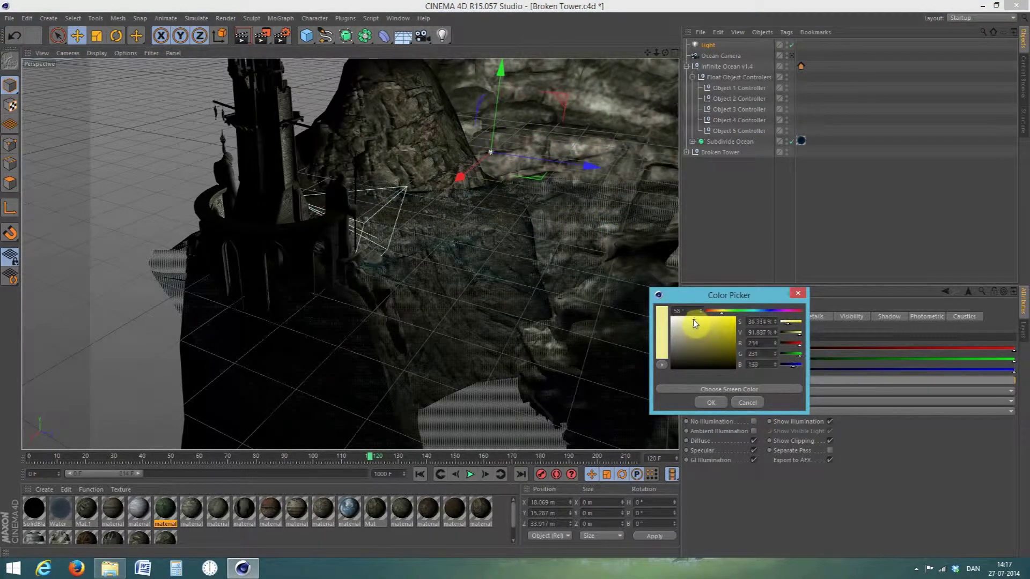
pyautogui.click(710, 402)
pyautogui.click(731, 356)
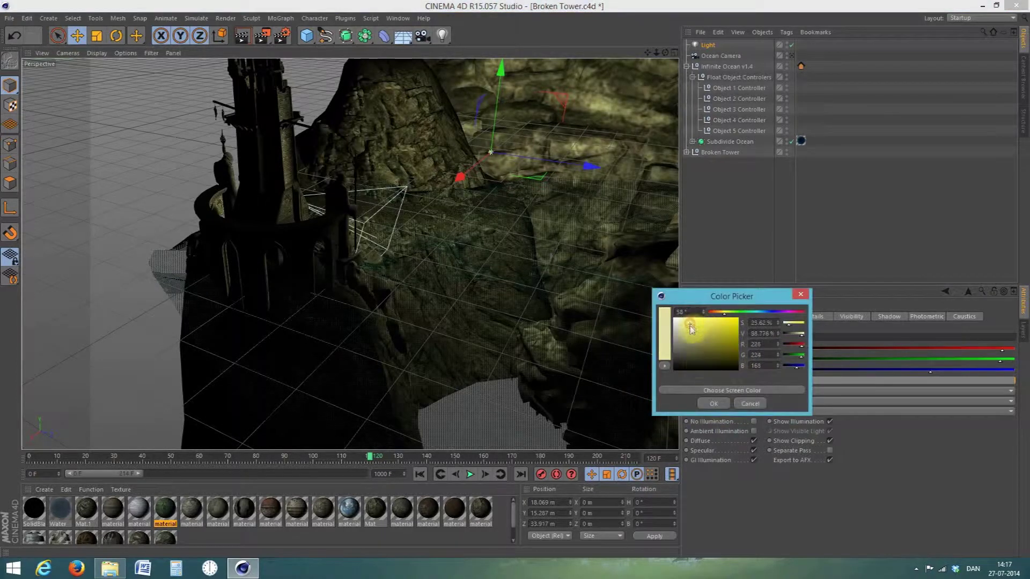
pyautogui.click(714, 403)
pyautogui.click(731, 354)
pyautogui.click(690, 320)
pyautogui.click(713, 403)
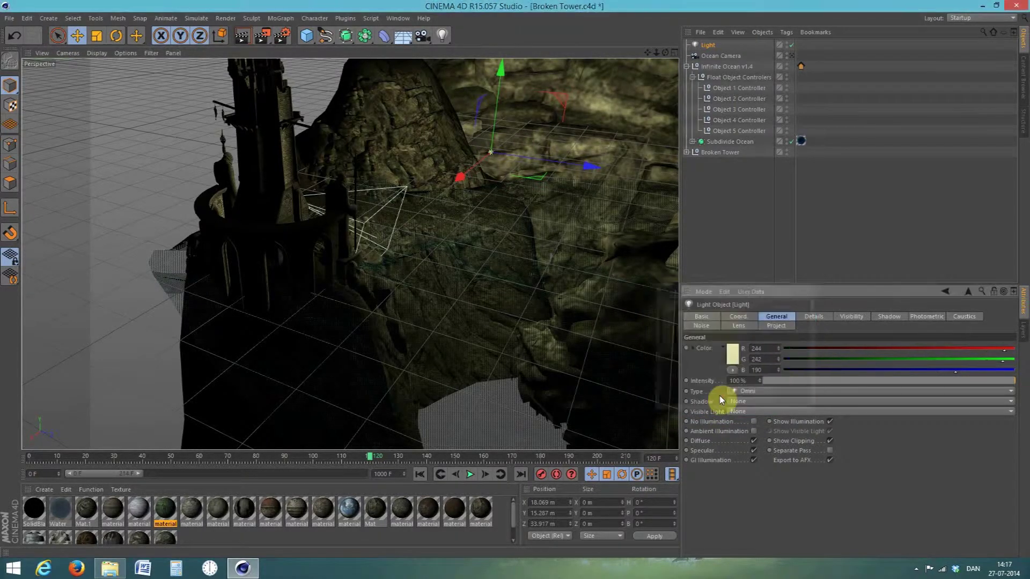
# Test-render frame 0 through the Ocean Camera to check the new lighting.
pyautogui.click(791, 55)
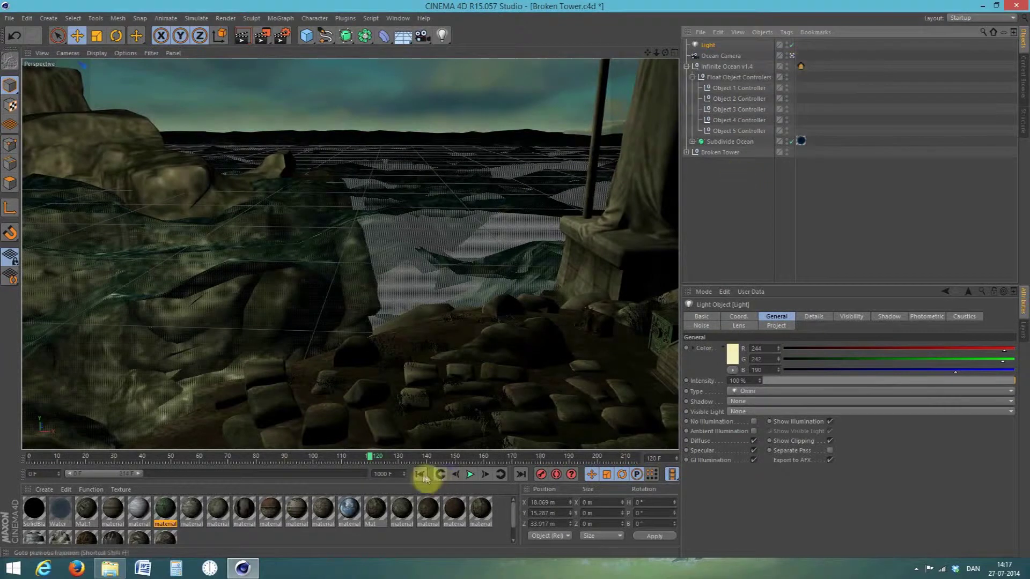
pyautogui.click(420, 477)
pyautogui.click(242, 35)
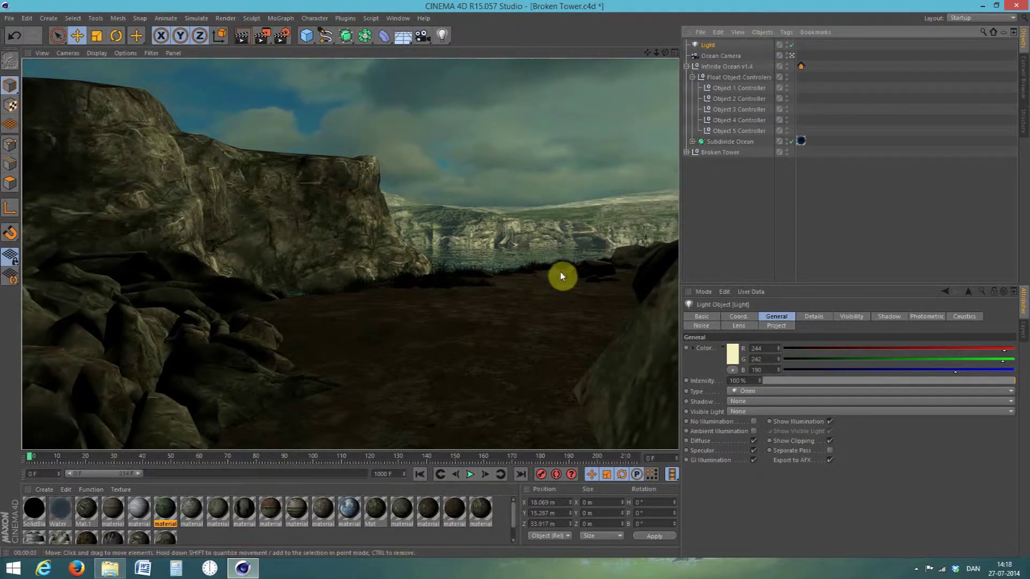
# Change the light's colour to a paler yellow of RGB 240, 241, 201.
pyautogui.click(729, 356)
pyautogui.click(734, 359)
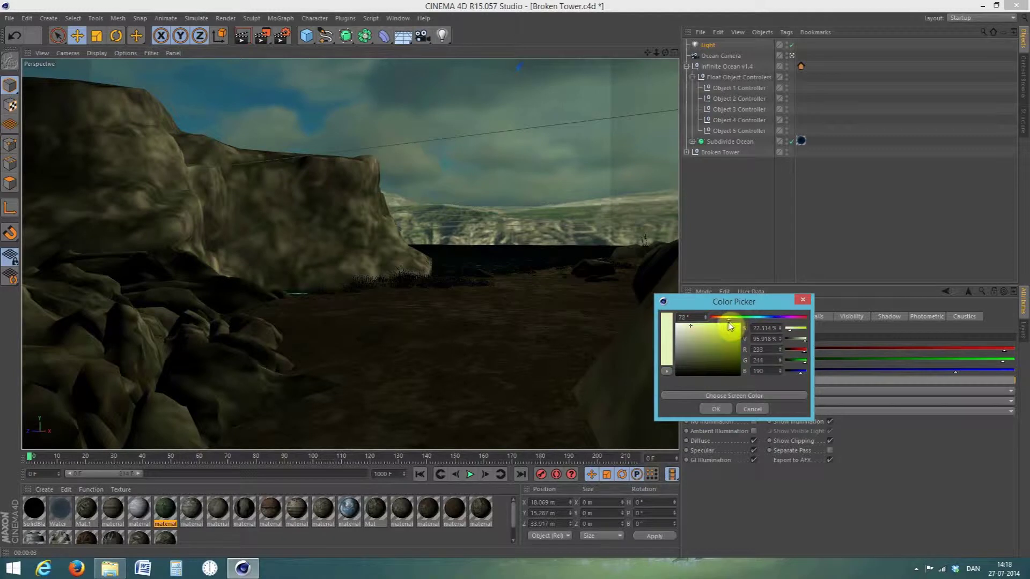
pyautogui.click(715, 409)
pyautogui.click(716, 353)
pyautogui.click(682, 325)
pyautogui.click(720, 406)
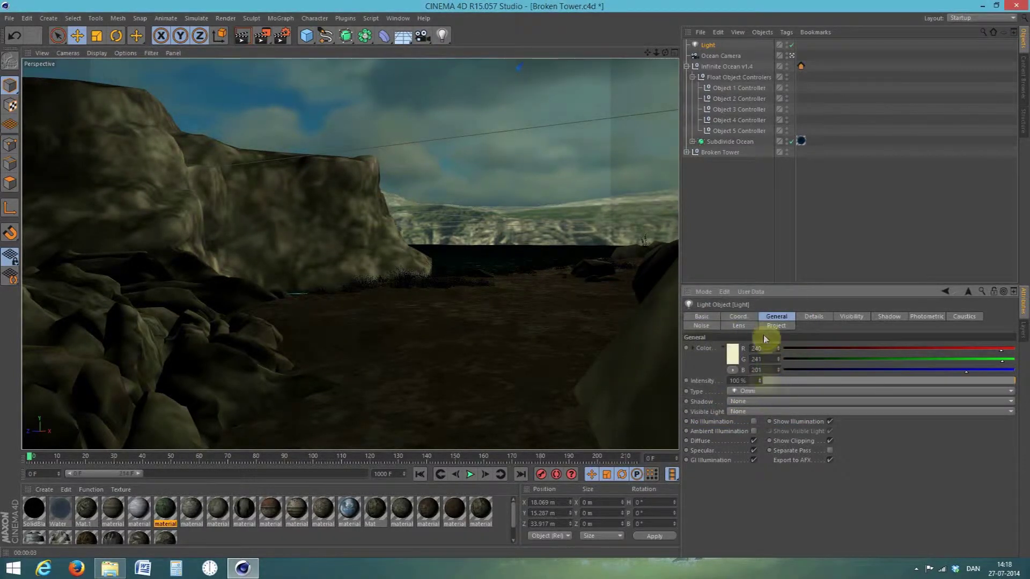
# Keyframe the light's Intensity at 100% at frames 0 and 40.
pyautogui.rightClick(693, 381)
pyautogui.moveTo(716, 388)
pyautogui.click(823, 396)
pyautogui.click(145, 462)
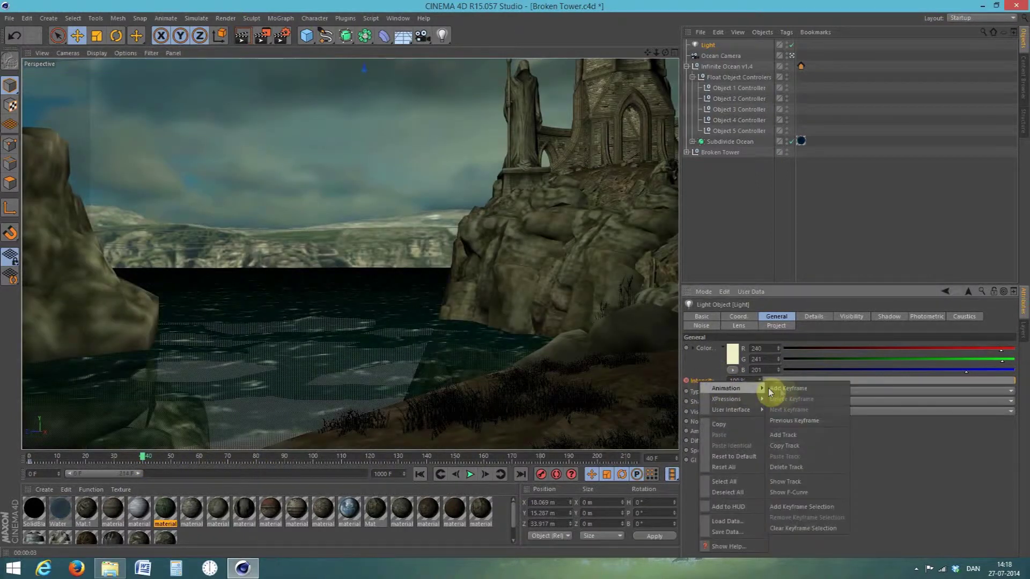
# Set and keyframe the light's Intensity at 30% at frame 120, and check it in a test render.
pyautogui.moveTo(396, 462); pyautogui.dragTo(370, 458)
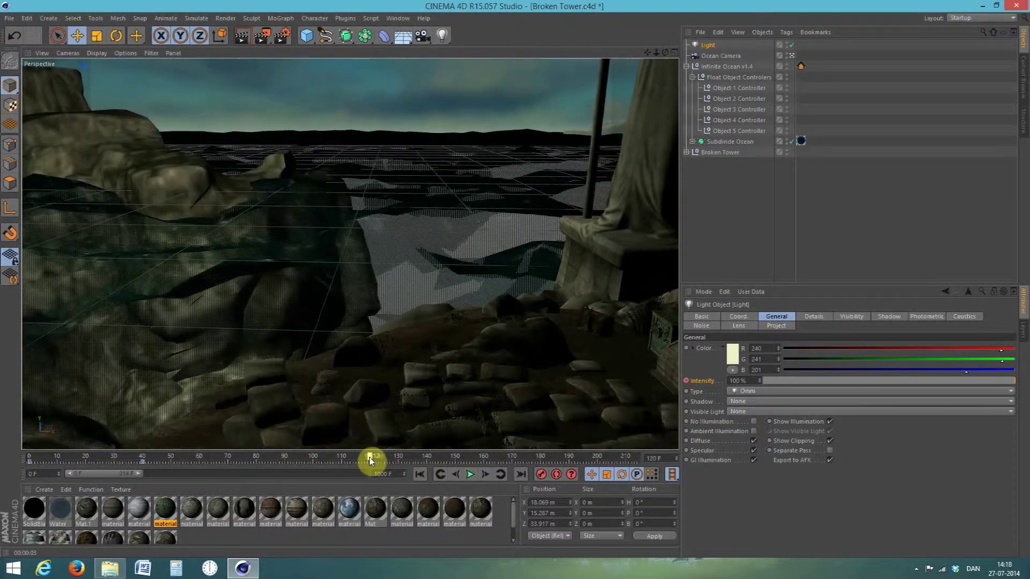
pyautogui.click(838, 383)
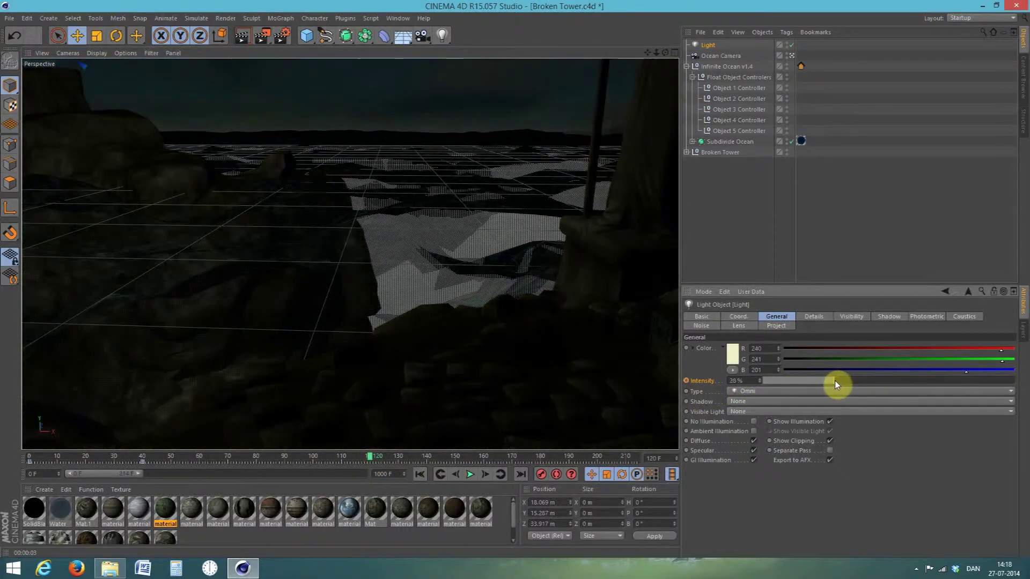
pyautogui.click(690, 381)
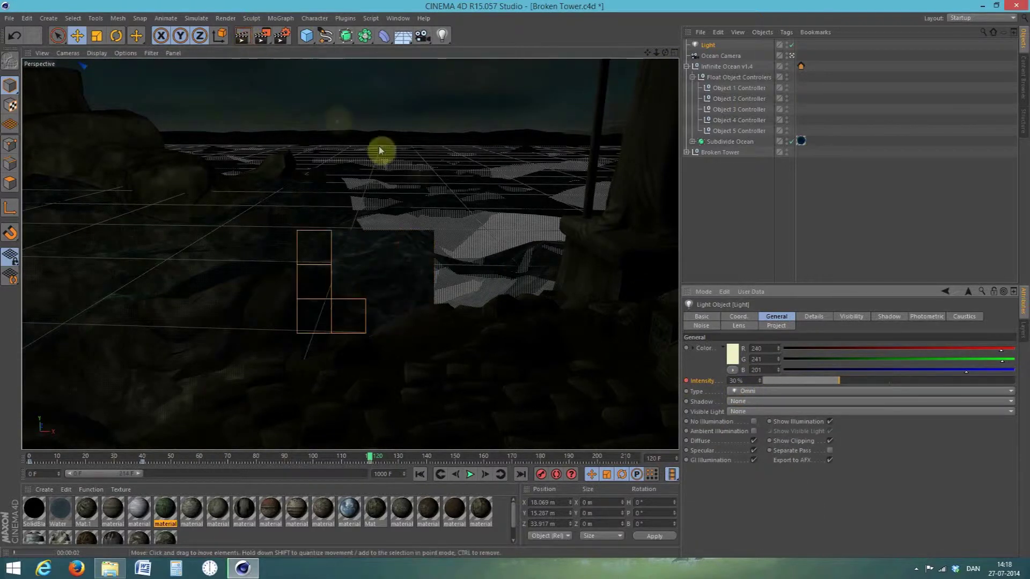
pyautogui.click(481, 235)
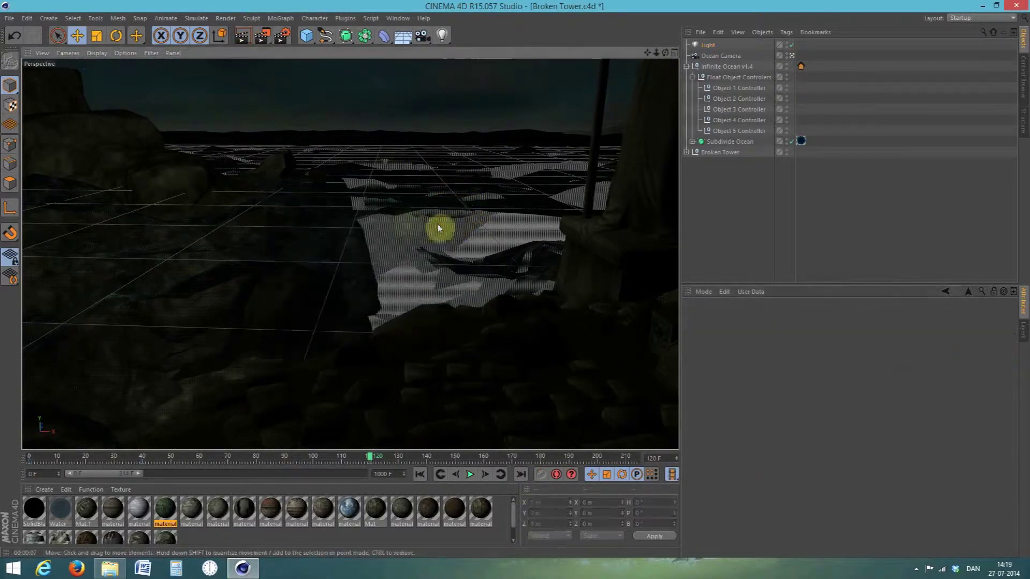
# Leave the Ocean Camera view, add a second light and move it to about X 46.5 m, Y 4 m, Z 5.9 m.
pyautogui.click(791, 55)
pyautogui.click(442, 36)
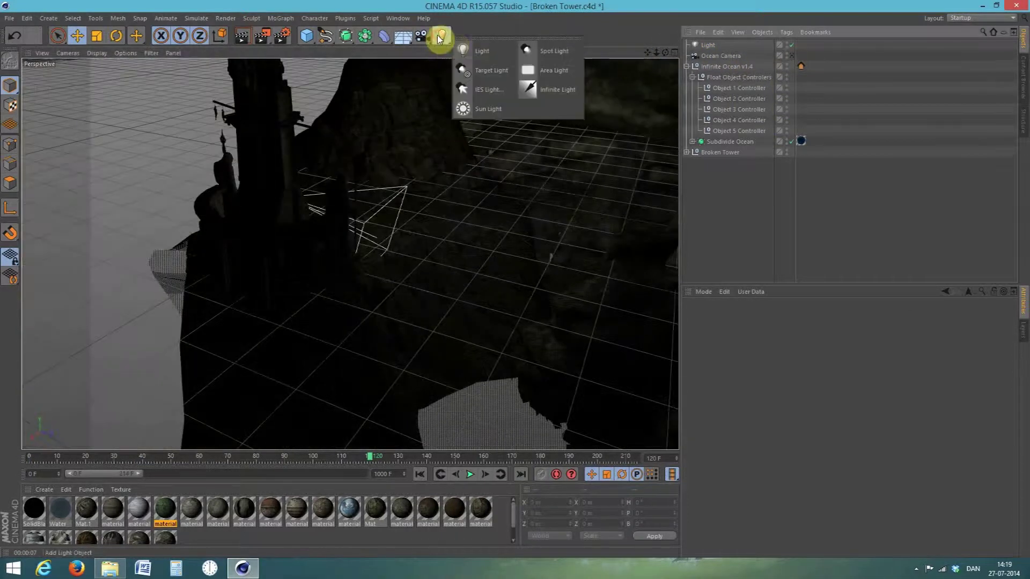
pyautogui.click(456, 37)
pyautogui.moveTo(664, 52); pyautogui.dragTo(585, 56)
pyautogui.moveTo(517, 217); pyautogui.dragTo(410, 216)
pyautogui.scroll(10, 475, 222)
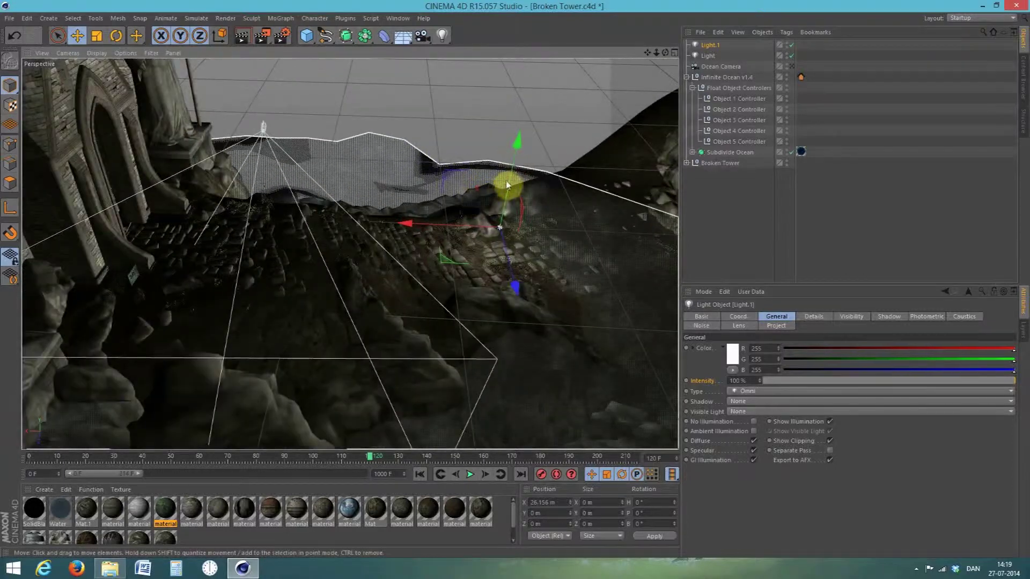
pyautogui.moveTo(510, 184); pyautogui.dragTo(516, 156)
pyautogui.moveTo(428, 213); pyautogui.dragTo(269, 155)
pyautogui.moveTo(174, 214); pyautogui.dragTo(100, 211)
# Move the second light inside the tower, to about X 56.3 m, Y 1.8 m, Z 7.1 m.
pyautogui.moveTo(665, 52); pyautogui.dragTo(418, 99)
pyautogui.scroll(10, 391, 122)
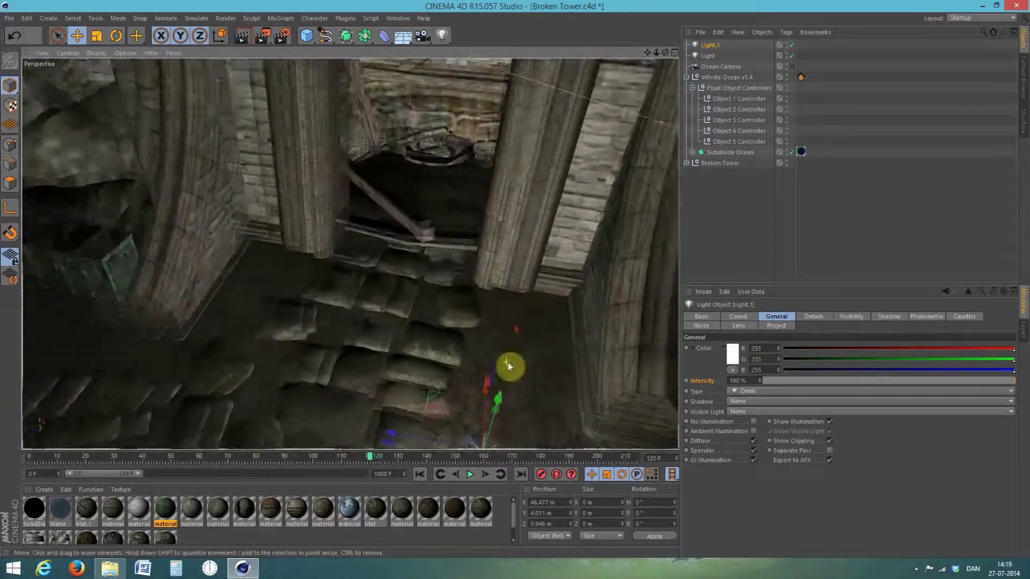
pyautogui.moveTo(400, 427); pyautogui.dragTo(295, 406)
pyautogui.moveTo(396, 362); pyautogui.dragTo(465, 136)
pyautogui.scroll(8, 497, 109)
pyautogui.moveTo(363, 147); pyautogui.dragTo(426, 208)
pyautogui.moveTo(665, 52); pyautogui.dragTo(673, 20)
pyautogui.keyDown('alt'); pyautogui.moveTo(633, 80); pyautogui.dragTo(634, 83); pyautogui.keyUp('alt')
# Give the tower light an orange-yellow colour of RGB 231, 180, 38 and set its shadow to Shadow Maps (Soft).
pyautogui.click(732, 354)
pyautogui.click(723, 316)
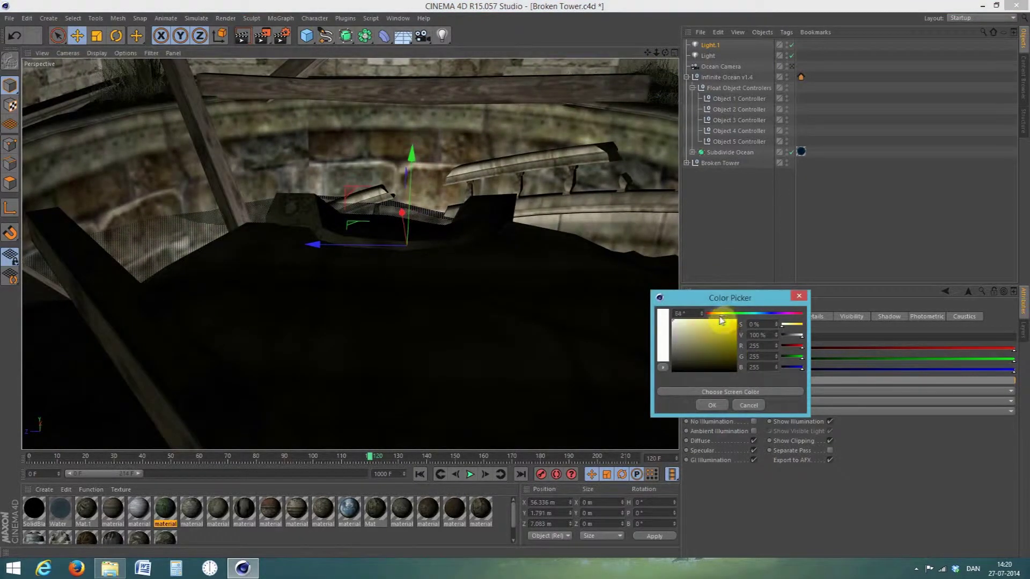
pyautogui.click(716, 405)
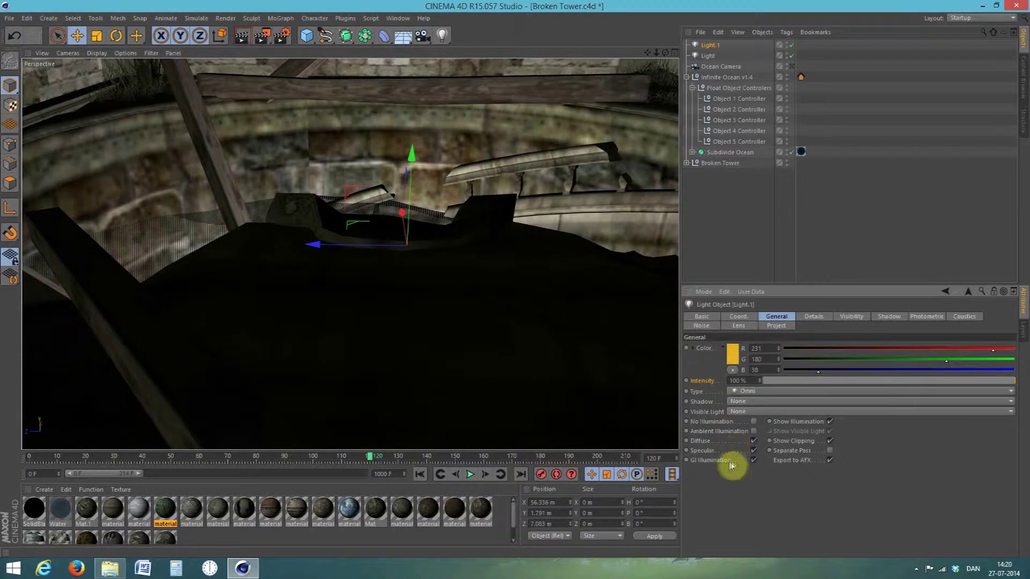
pyautogui.click(746, 403)
pyautogui.click(759, 420)
# Look through the Ocean Camera again and test-render frame 120 to check the tower light.
pyautogui.scroll(-10, 452, 182)
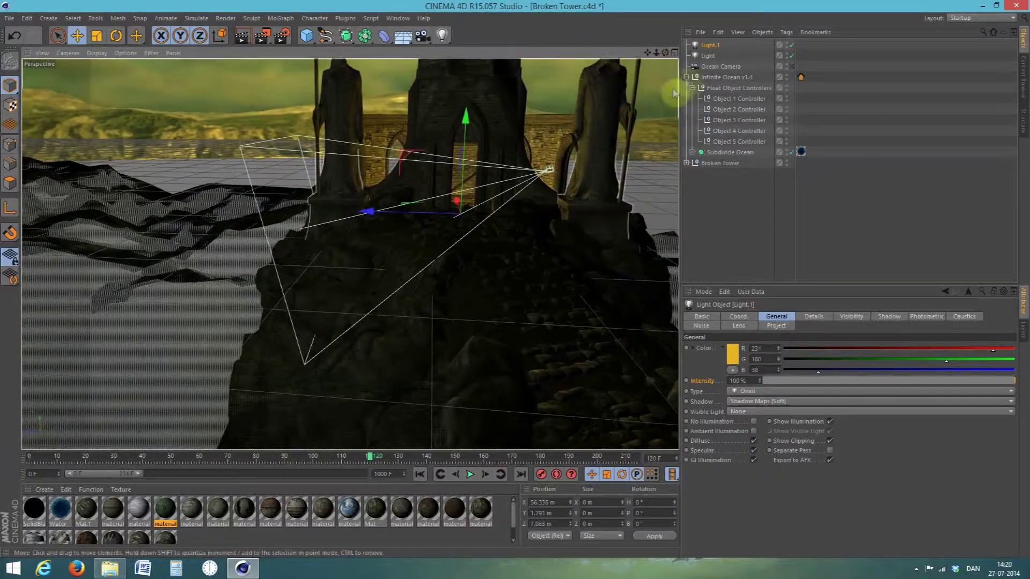
pyautogui.click(793, 65)
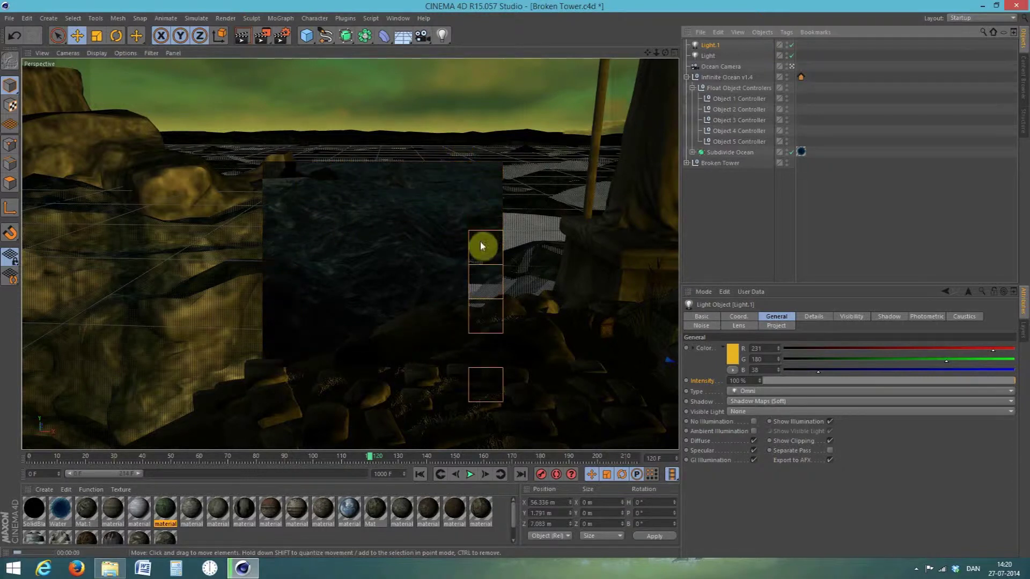
pyautogui.click(480, 245)
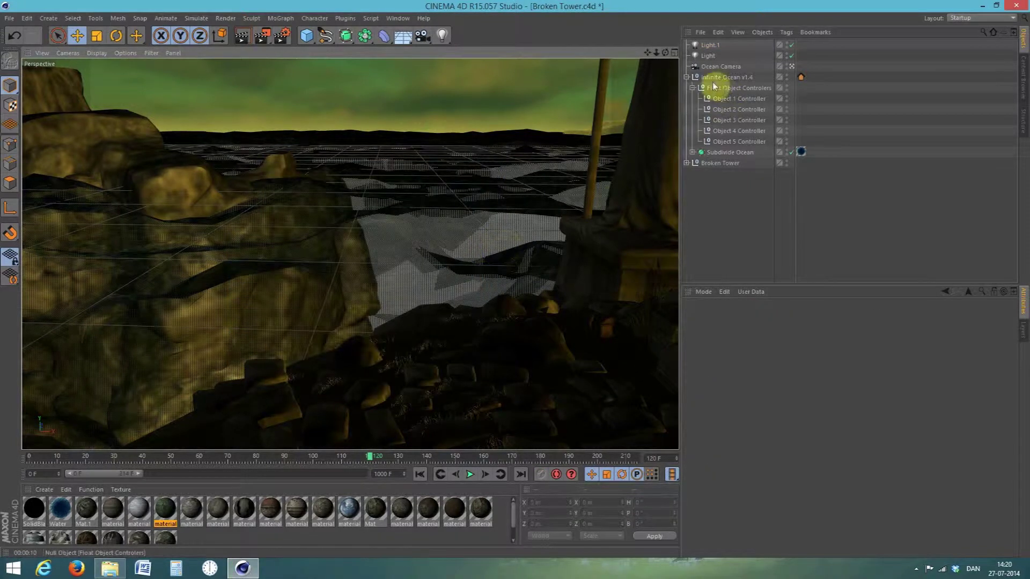
# Return to frame 0 and set the Infinite Ocean's Absorption Distance to 6 m in its transparency properties.
pyautogui.click(420, 475)
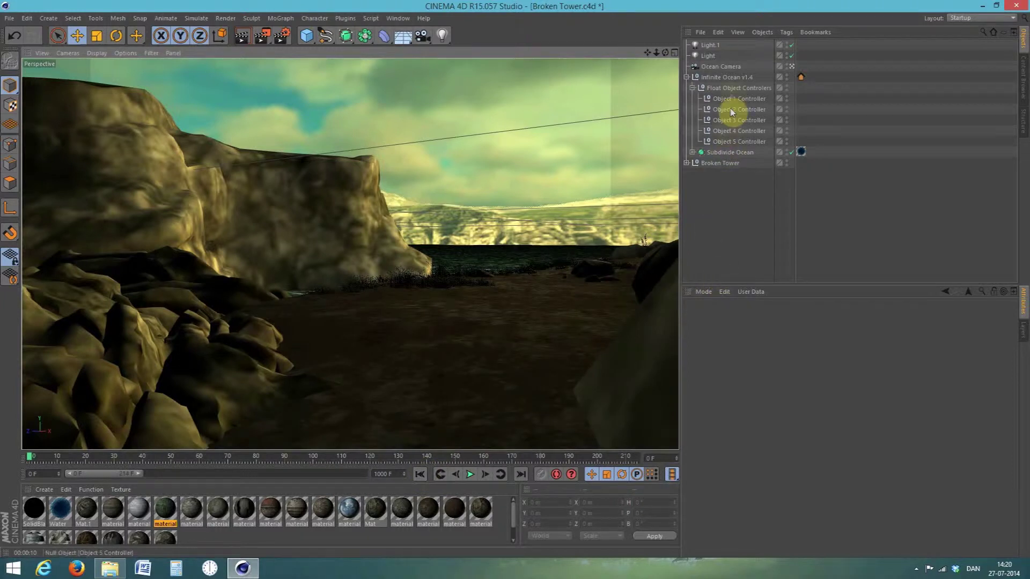
pyautogui.click(729, 78)
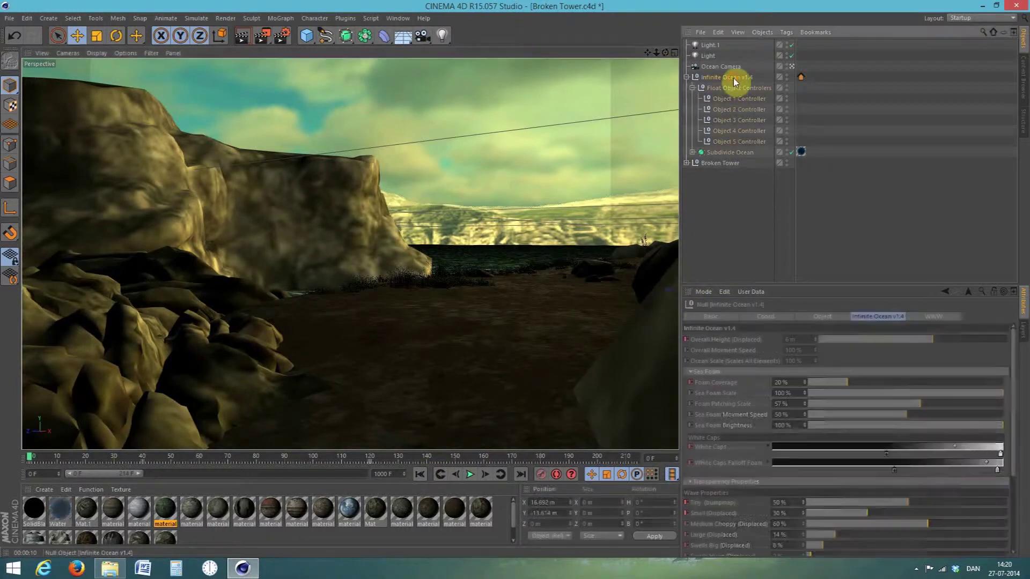
pyautogui.scroll(-3, 733, 427)
pyautogui.click(719, 419)
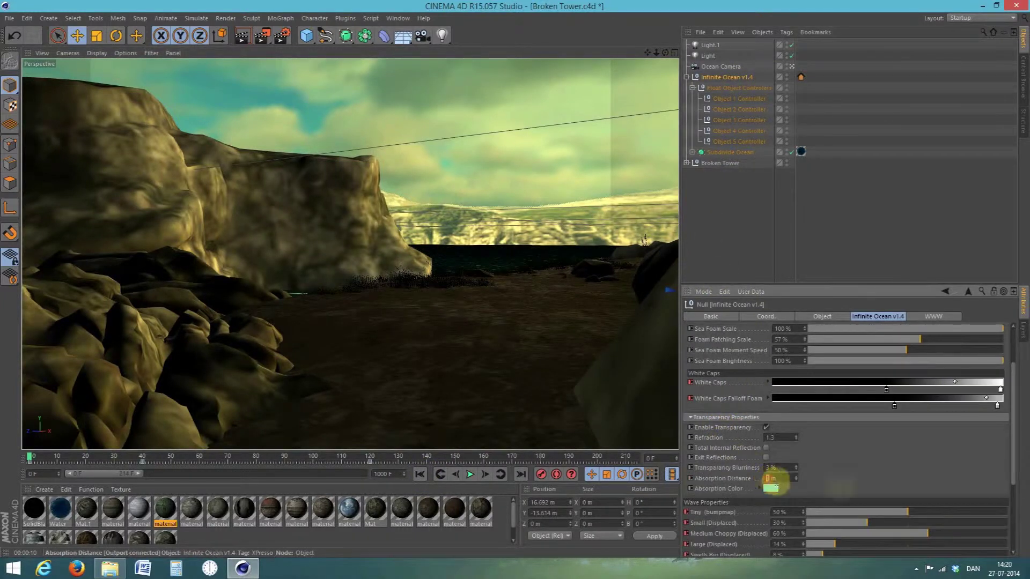
pyautogui.write('6')
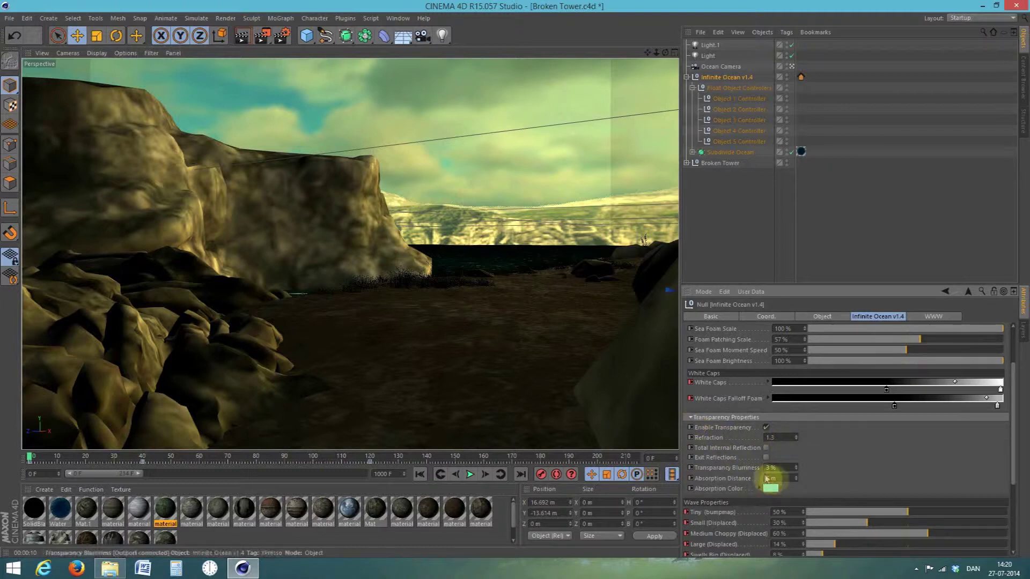
pyautogui.click(689, 417)
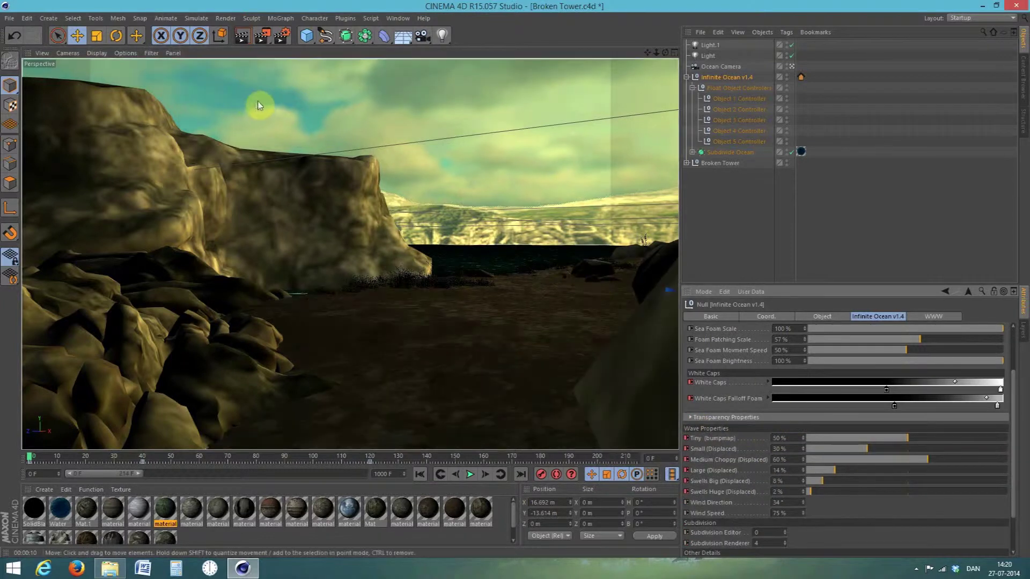
# Save the project under the new name Broken Tower 2.
pyautogui.click(9, 17)
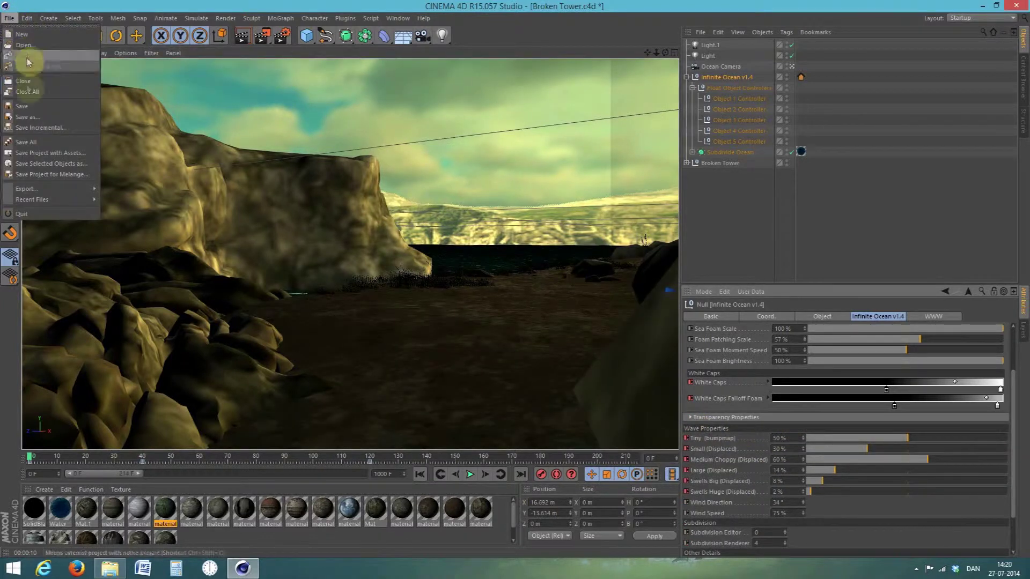
pyautogui.click(37, 118)
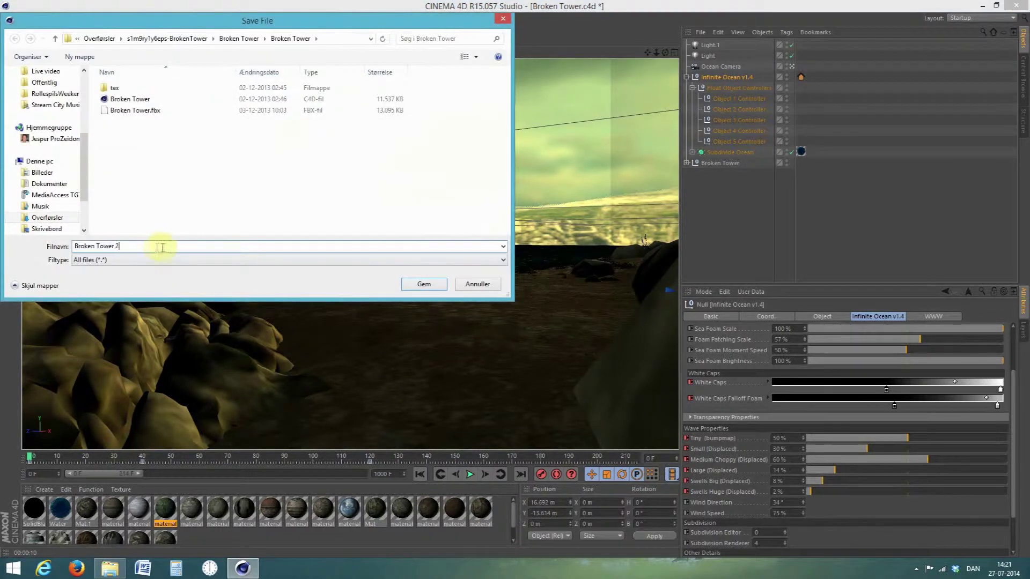
pyautogui.click(425, 284)
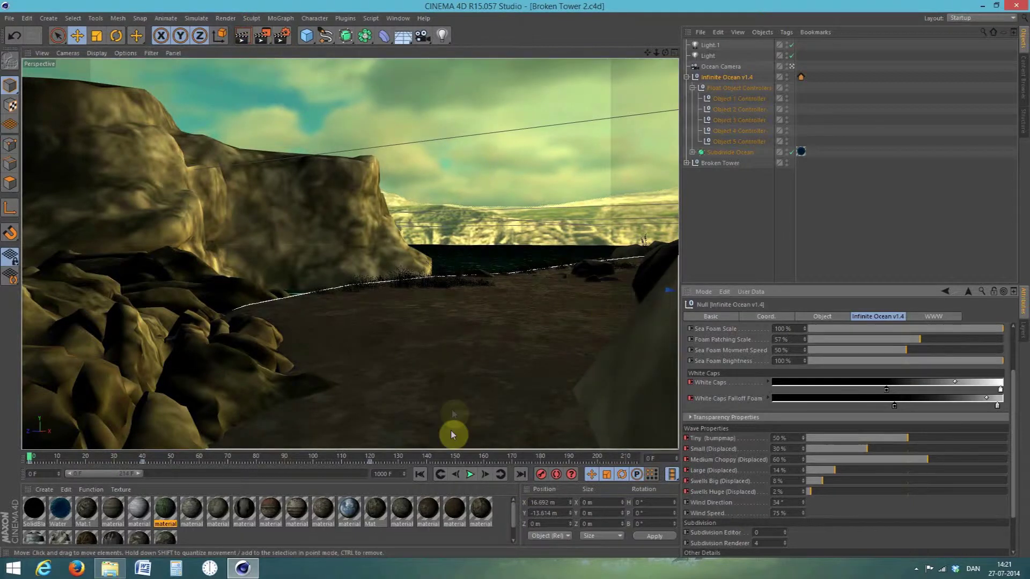
# Select the Ocean Camera, go to frame 30 and test-render the view.
pyautogui.click(34, 460)
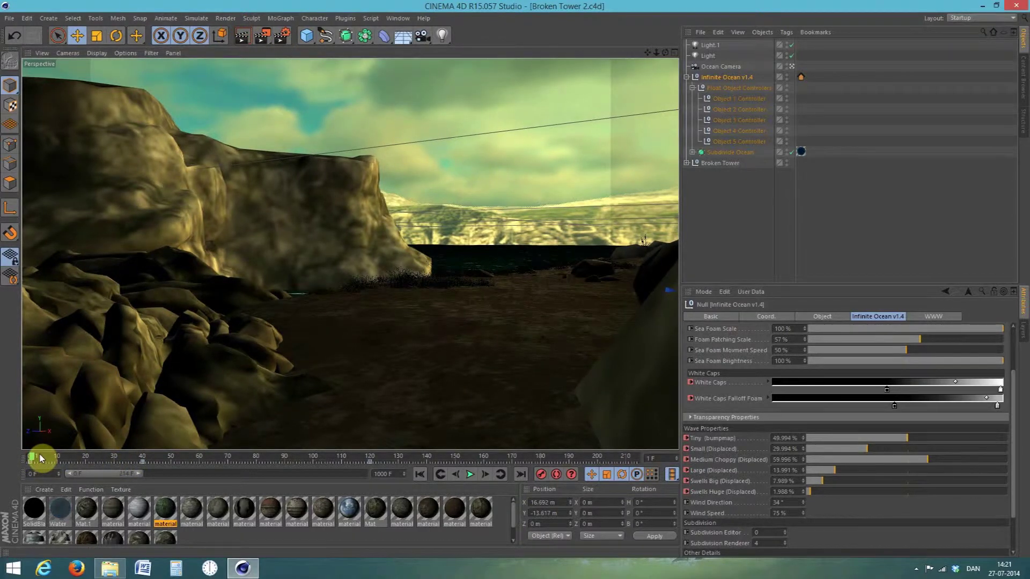
pyautogui.click(721, 67)
pyautogui.moveTo(34, 459); pyautogui.dragTo(114, 462)
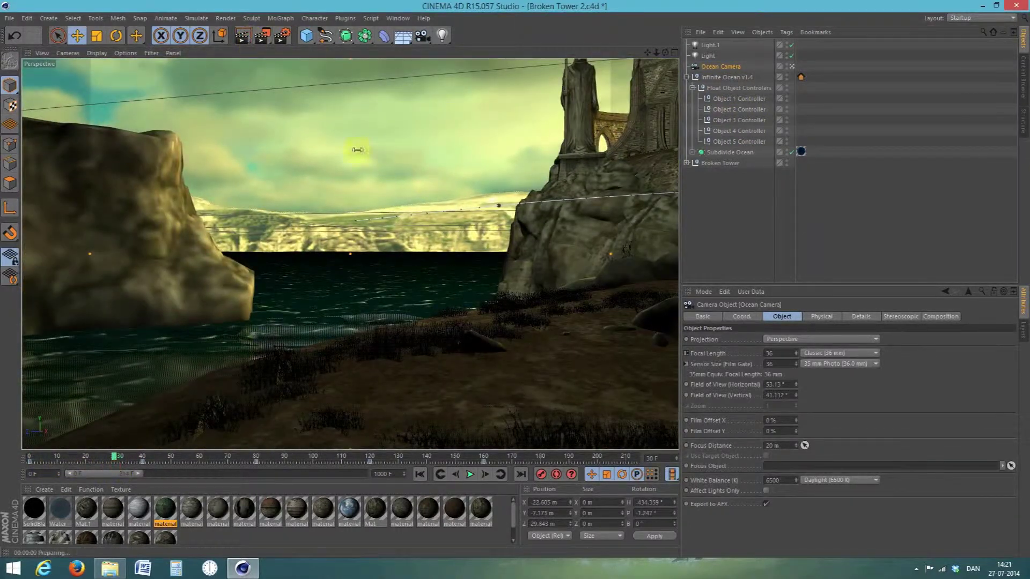
pyautogui.click(242, 37)
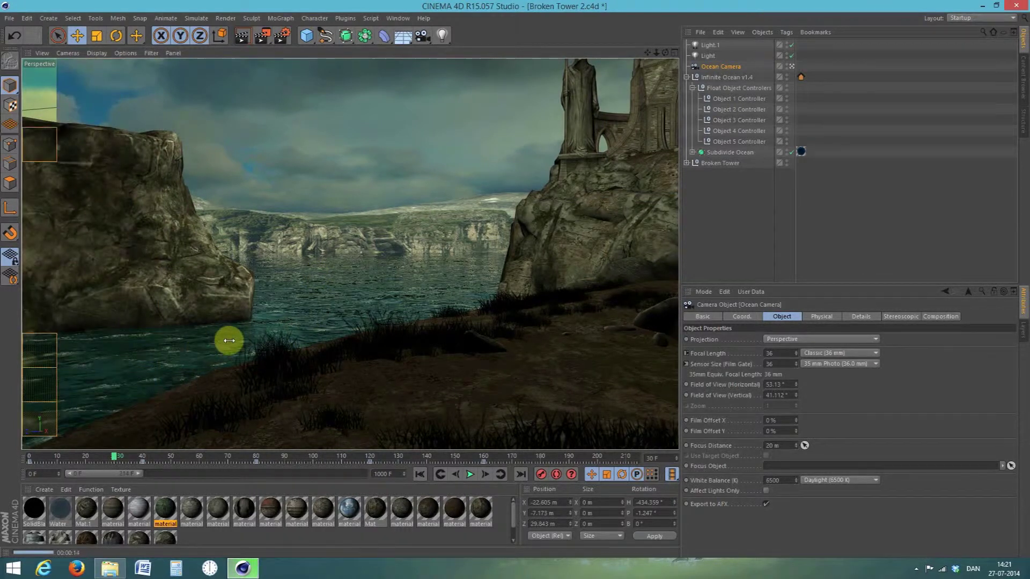
pyautogui.click(224, 321)
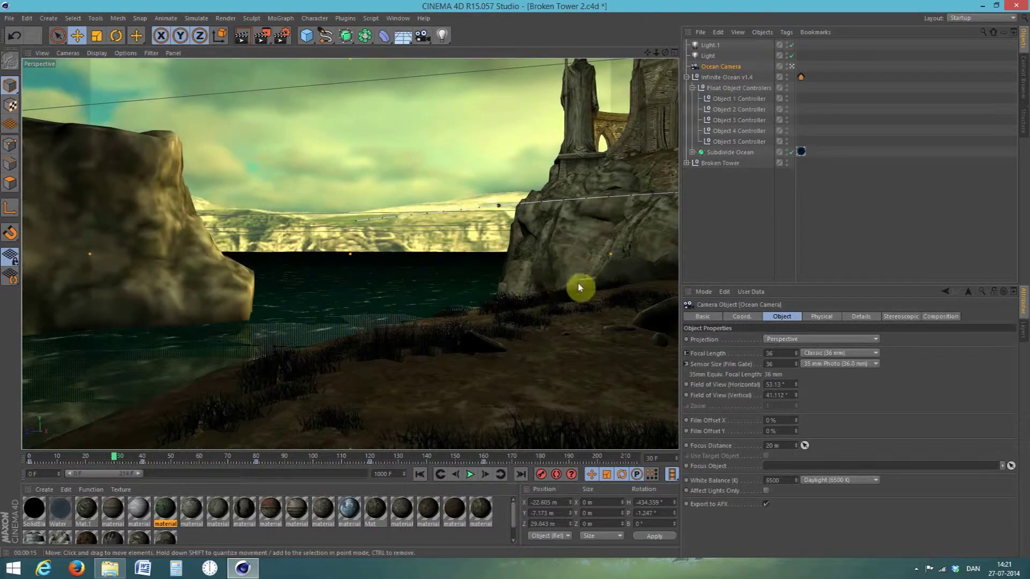
# Play the animation up to frame 74, test-render that frame and return to frame 0.
pyautogui.click(470, 474)
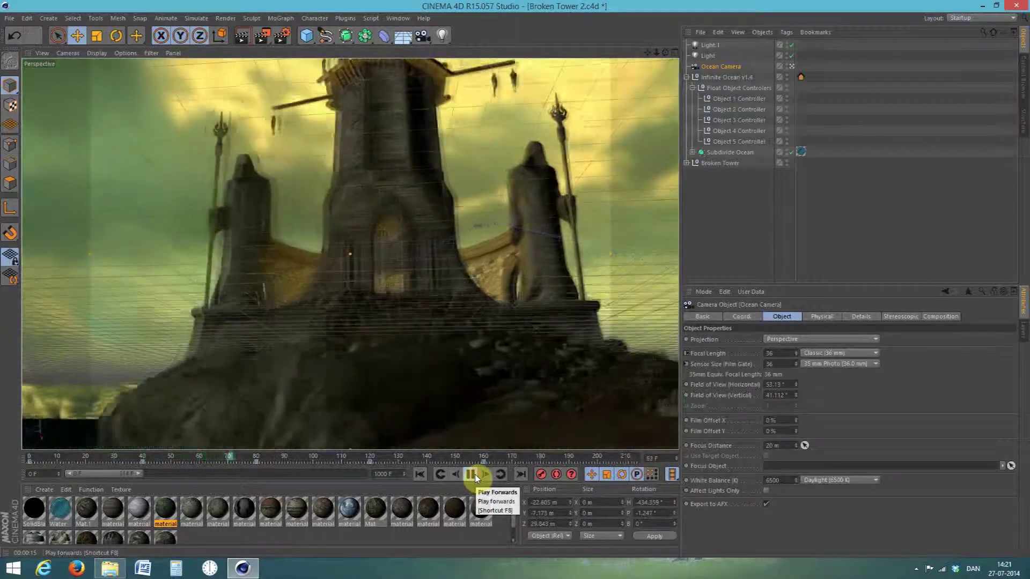
pyautogui.click(474, 475)
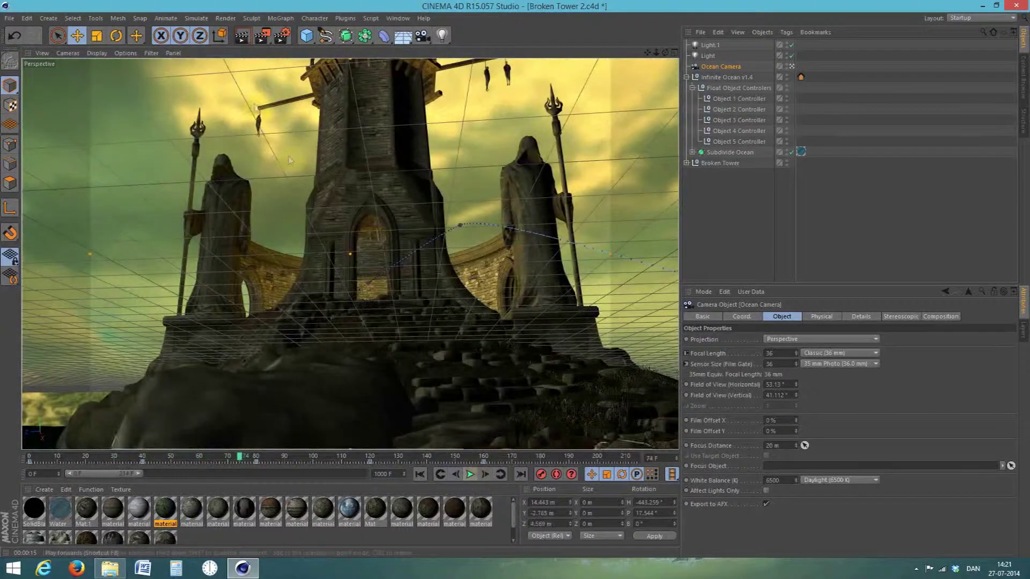
pyautogui.click(242, 36)
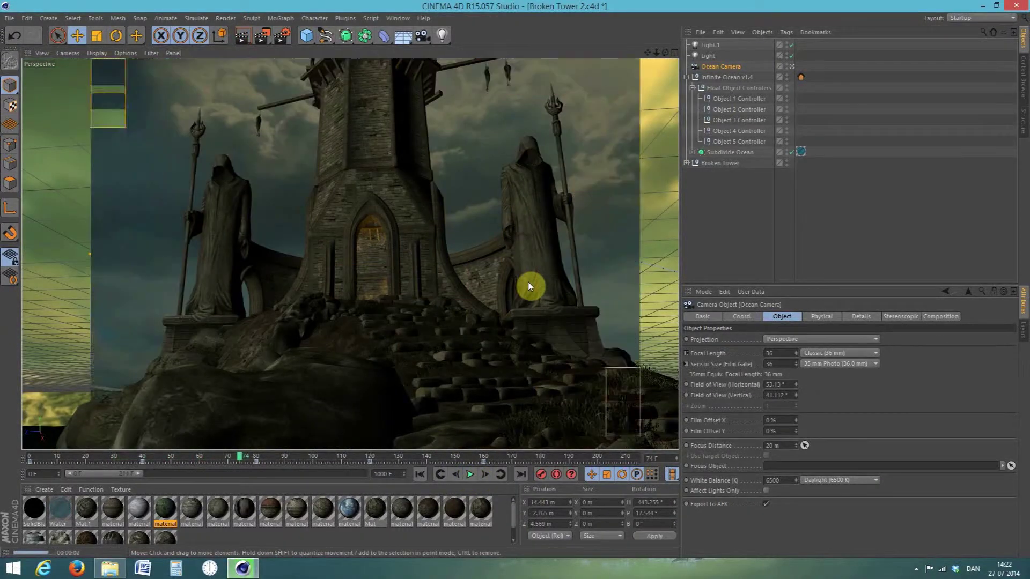
pyautogui.click(420, 474)
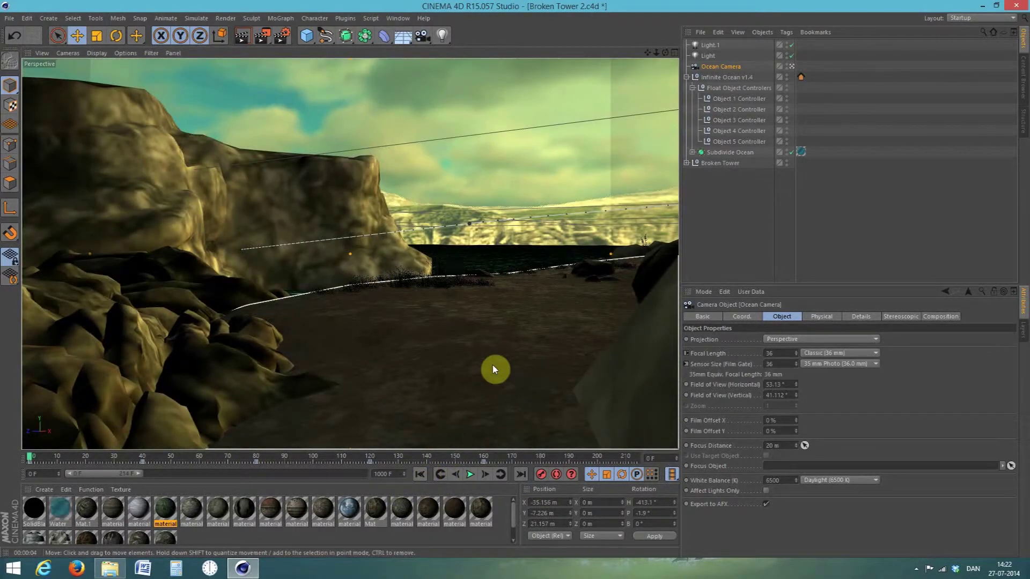